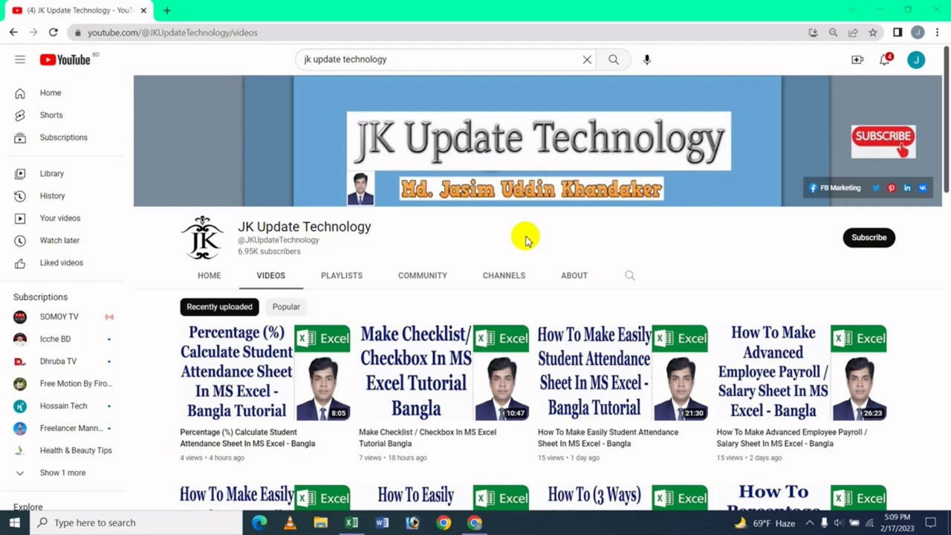
Merge D1:J2 and enter the title 'Automatic Calculate Attendance'
click(351, 522)
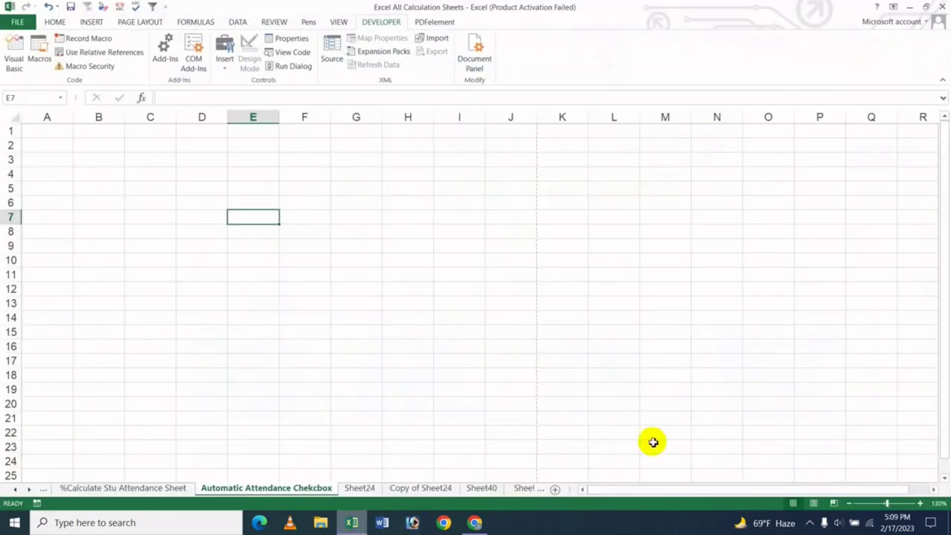
click(278, 308)
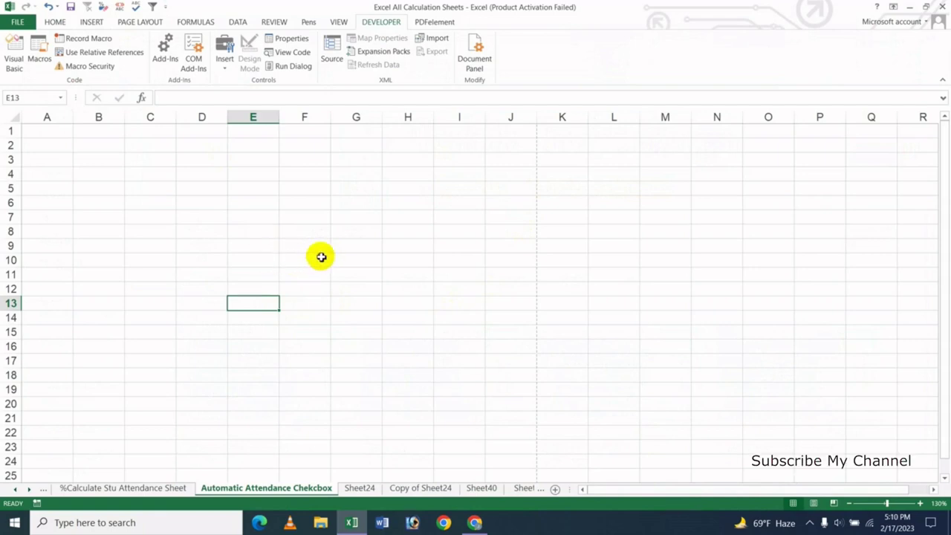
click(320, 257)
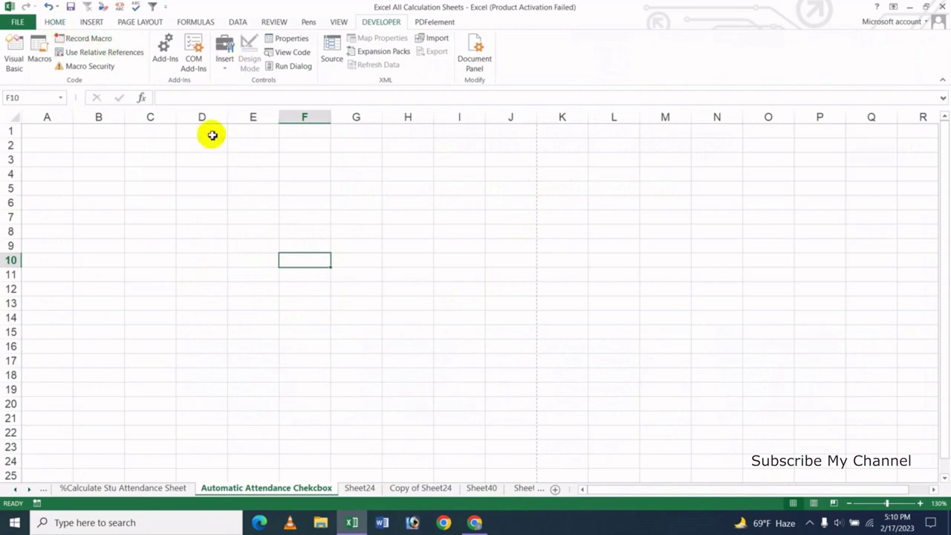
mouse_move(213, 134)
mouse_down()
mouse_move(389, 155)
mouse_move(520, 146)
mouse_up()
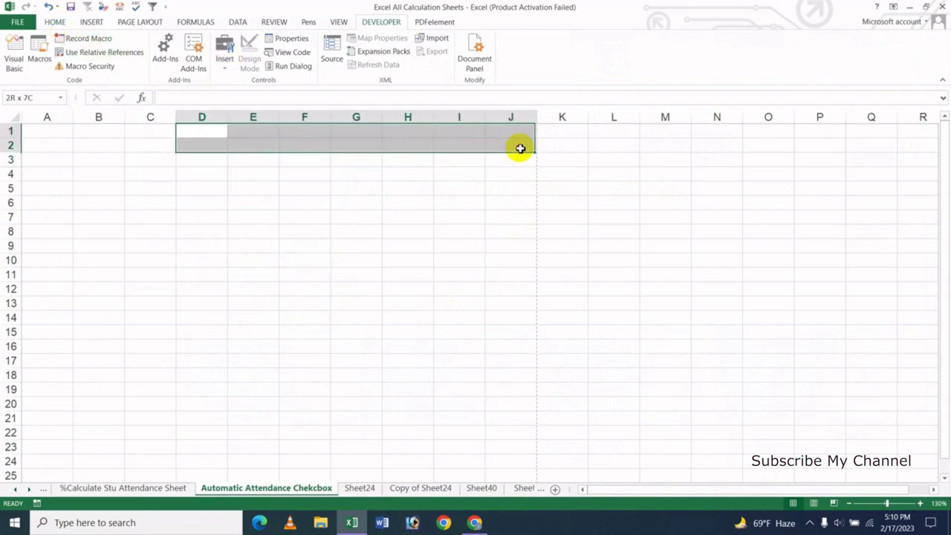
click(56, 22)
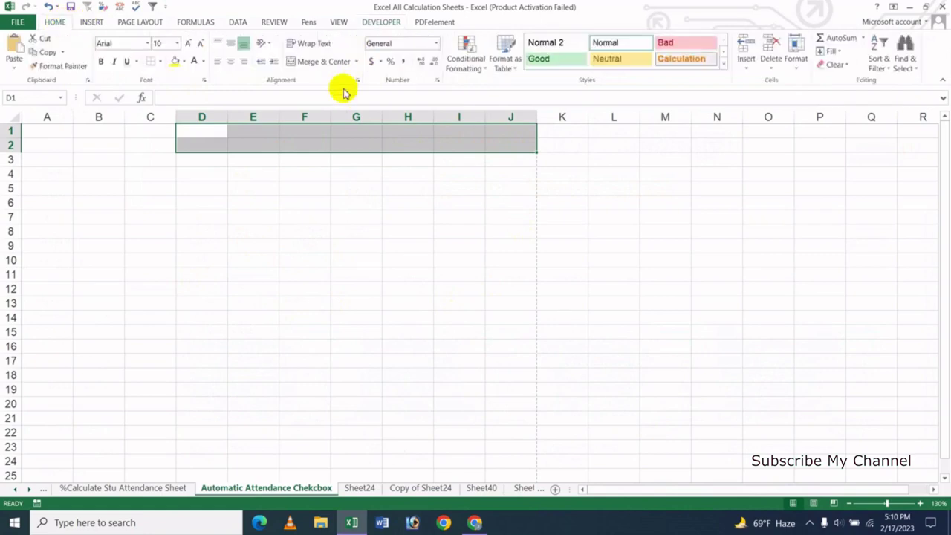
click(319, 61)
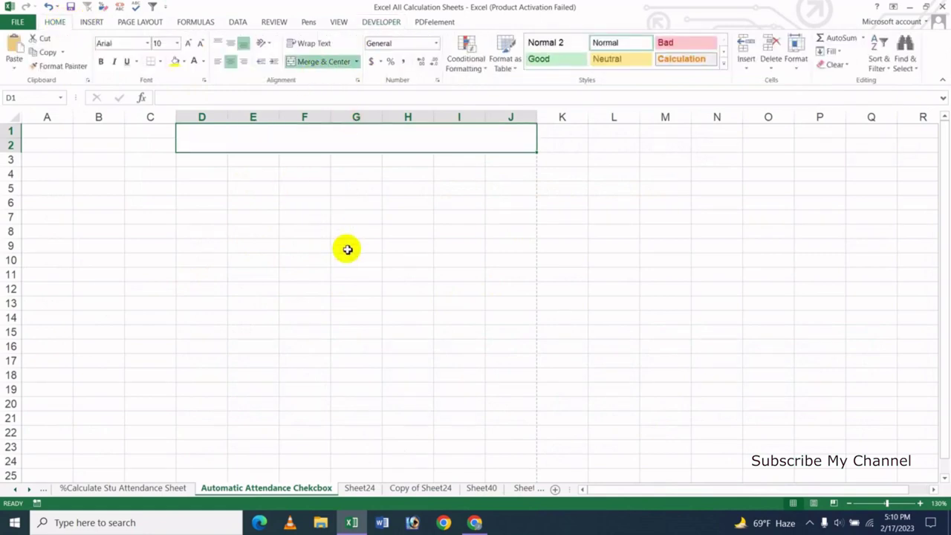
text(Autom)
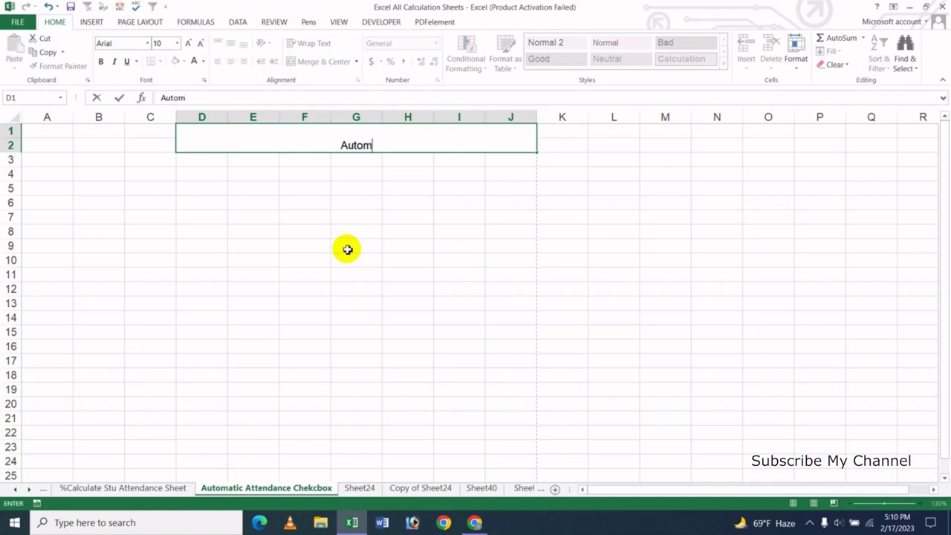
text(atic)
text( Calc)
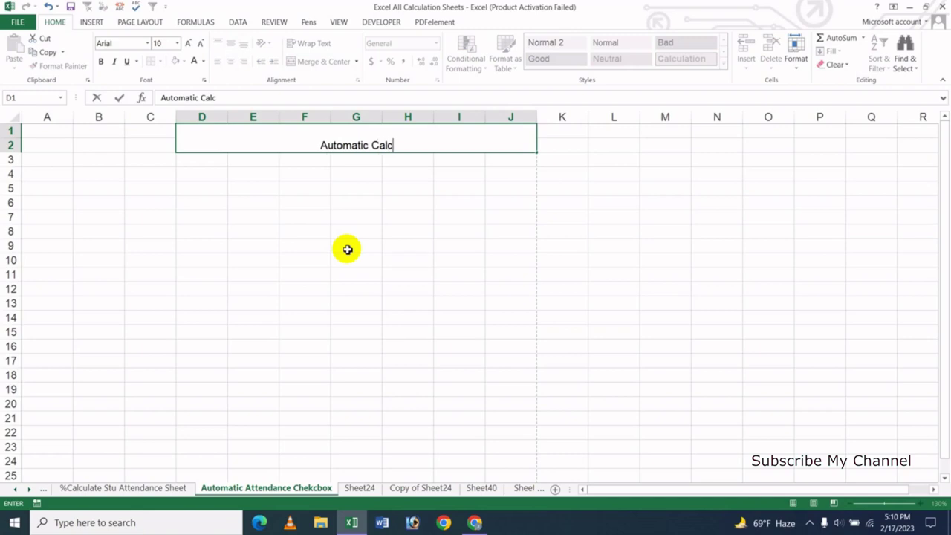
text(ulate A)
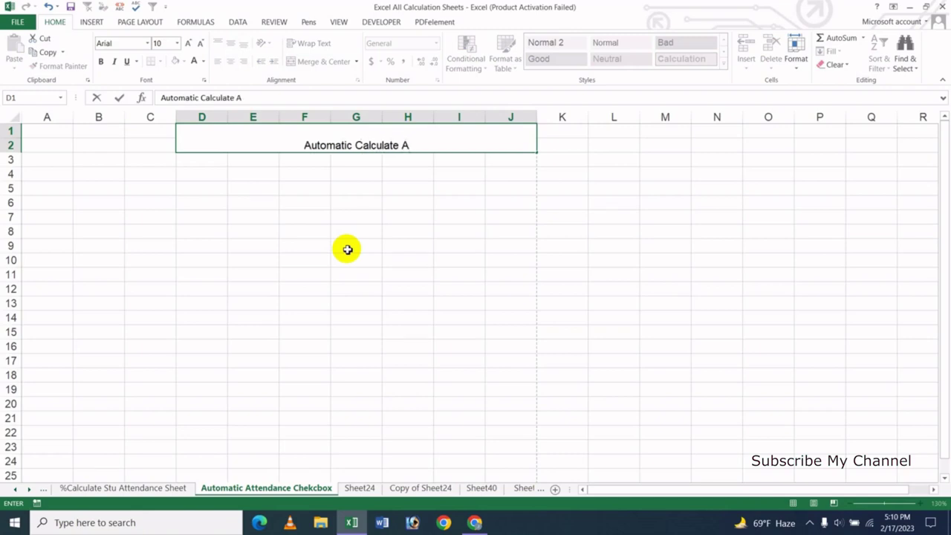
text(ttendance)
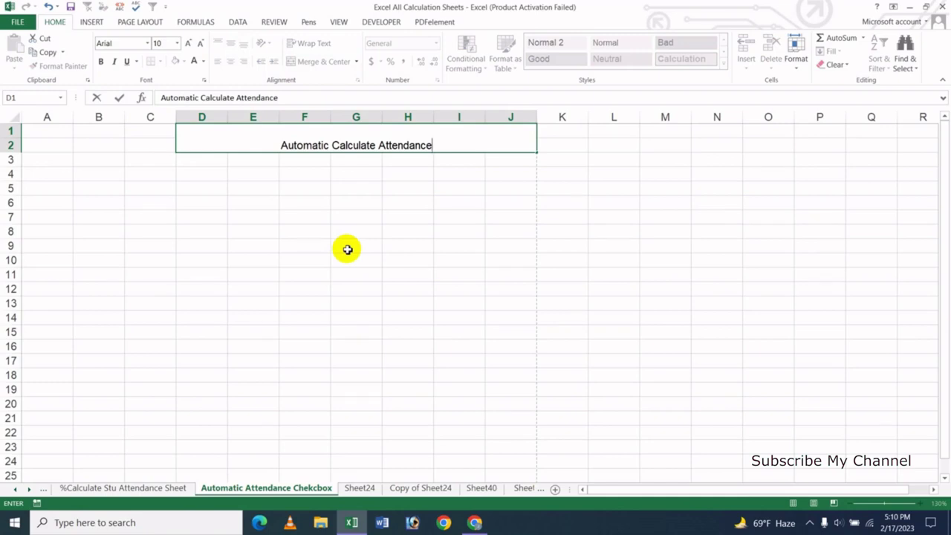
key(Return)
Make the title bold Arial Rounded MT Bold at size 20
click(399, 144)
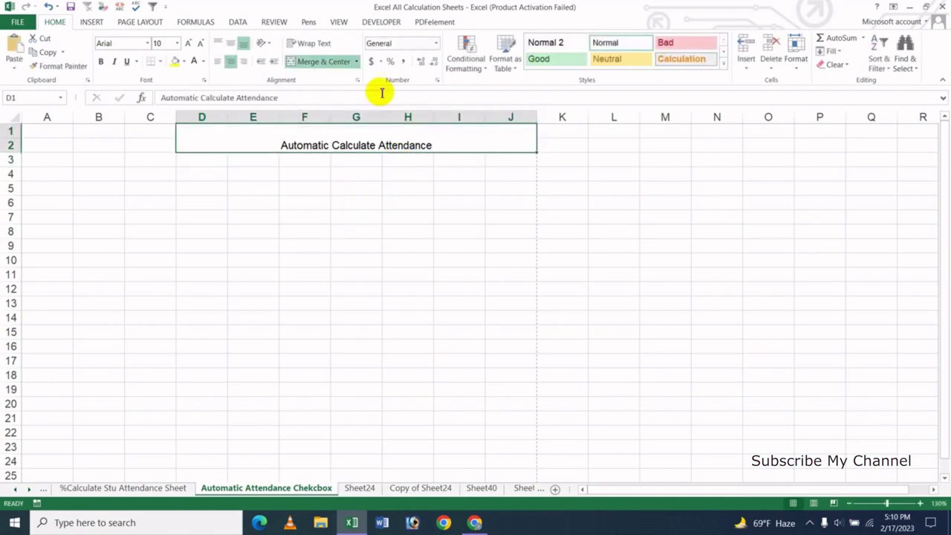
click(102, 62)
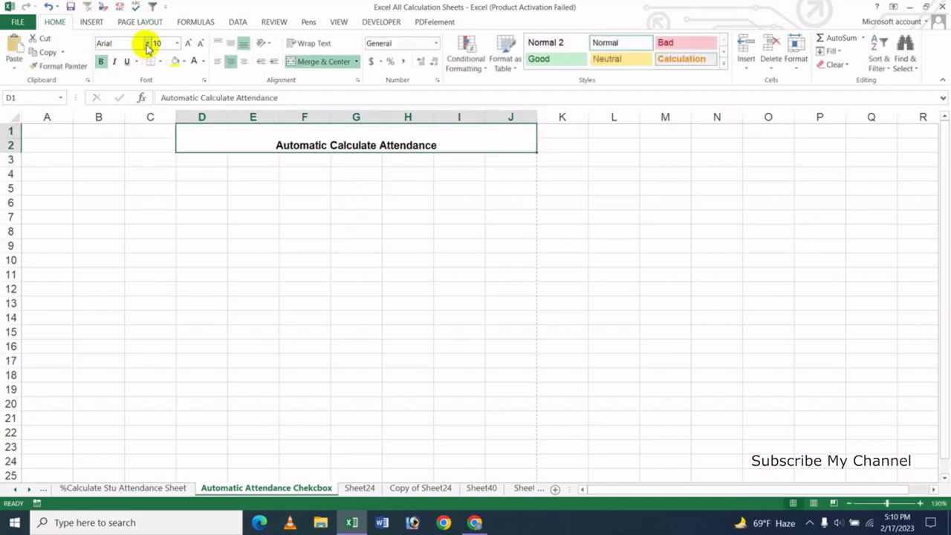
click(148, 45)
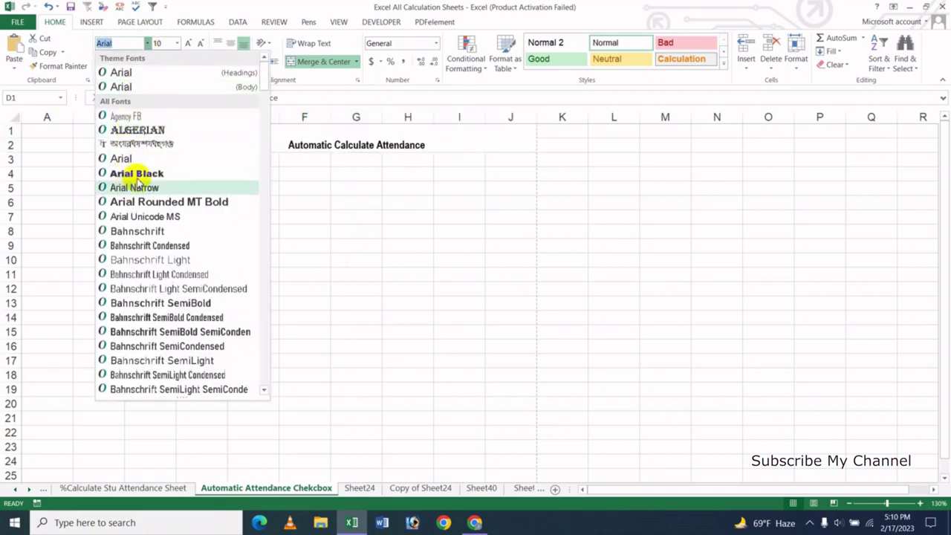
click(144, 202)
click(176, 43)
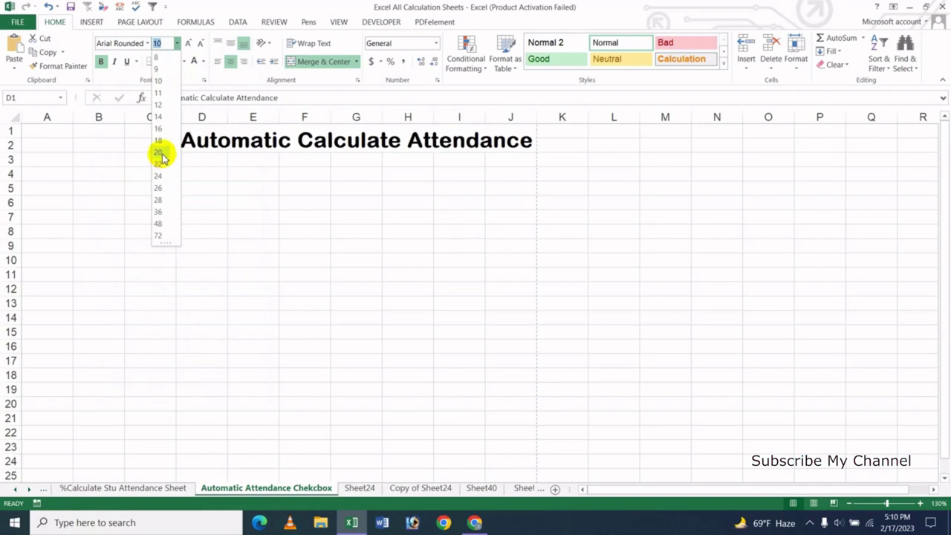
click(159, 153)
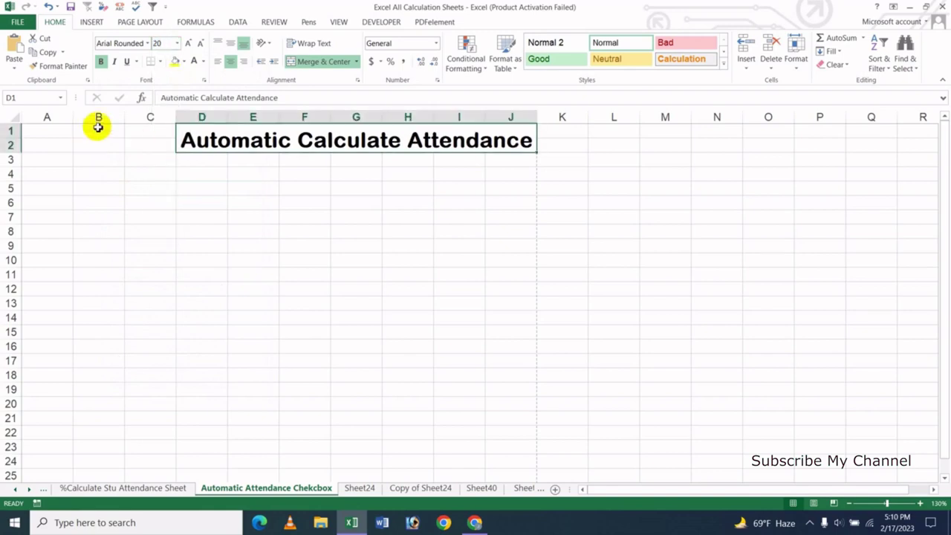
Give the title a pink fill, middle vertical alignment and purple font colour
click(184, 61)
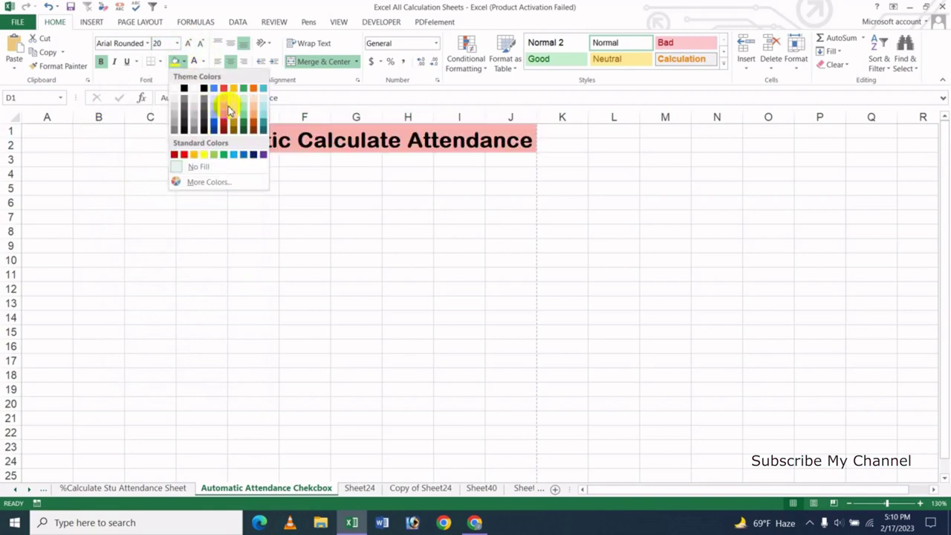
click(220, 102)
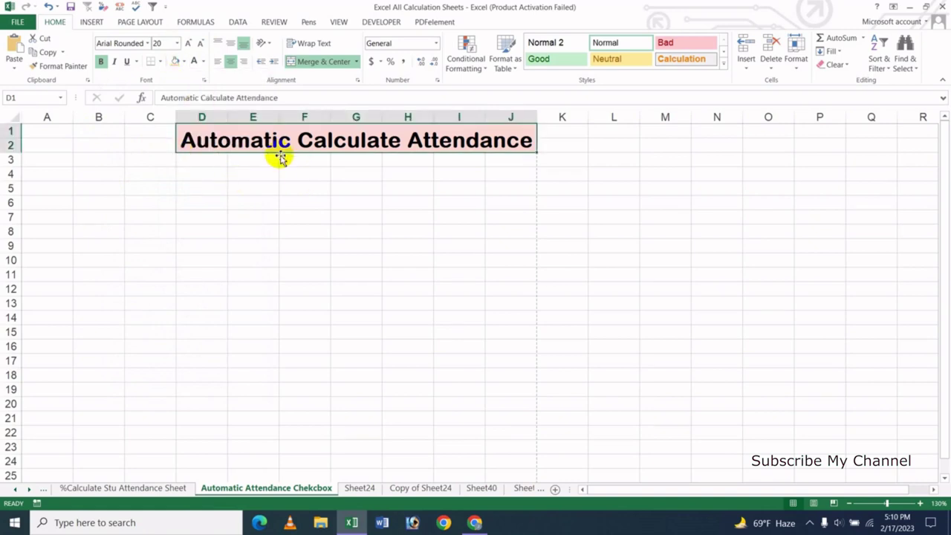
click(230, 45)
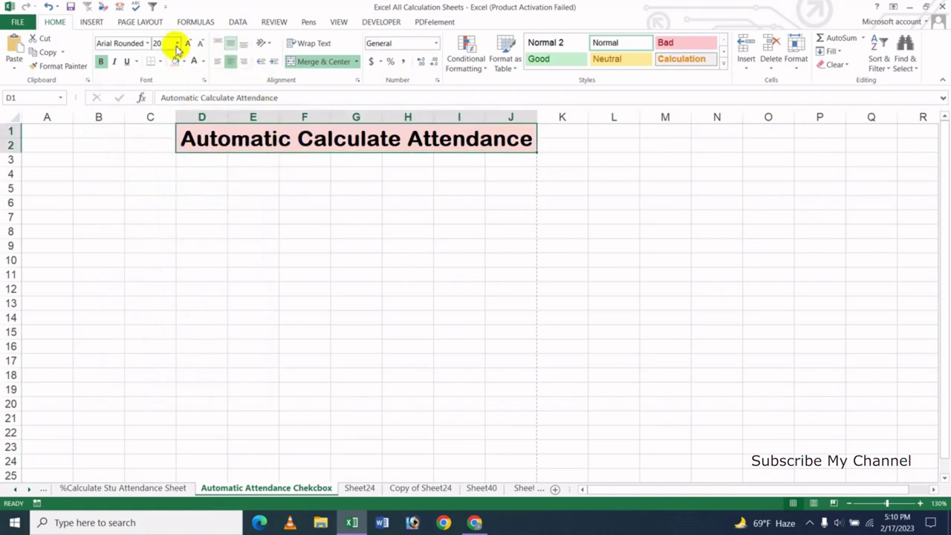
click(203, 61)
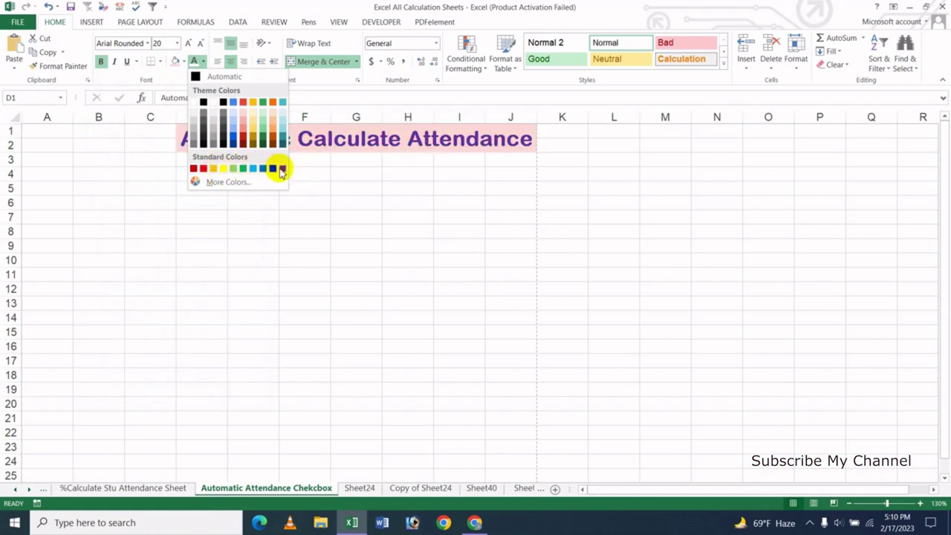
click(282, 170)
click(258, 231)
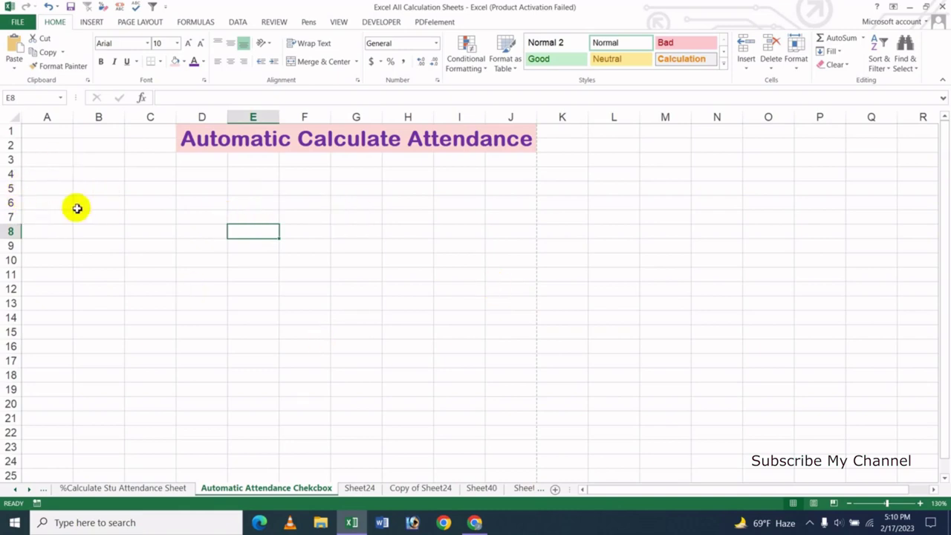
Enter the headings Sl No, Name of Emp and Date in A4:C4
click(52, 175)
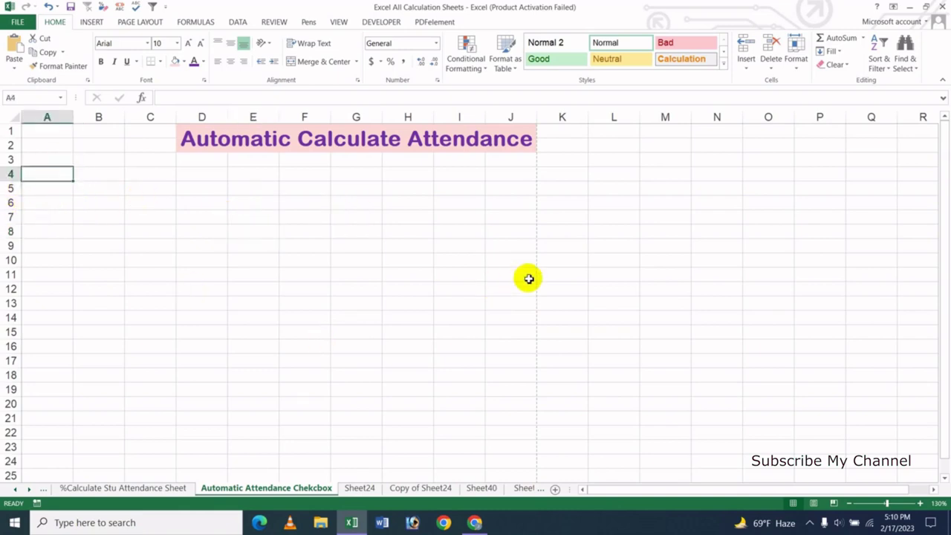
text(s)
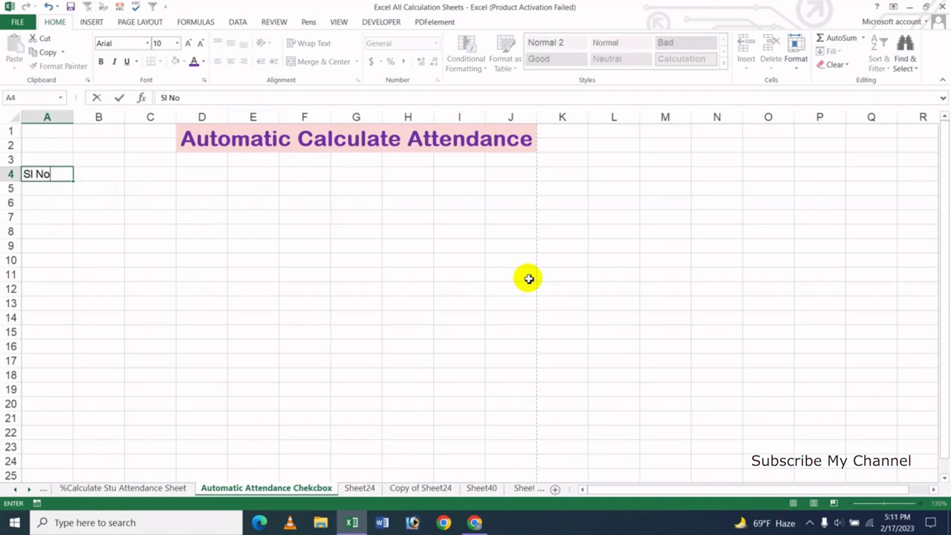
key(Tab)
text(Nas)
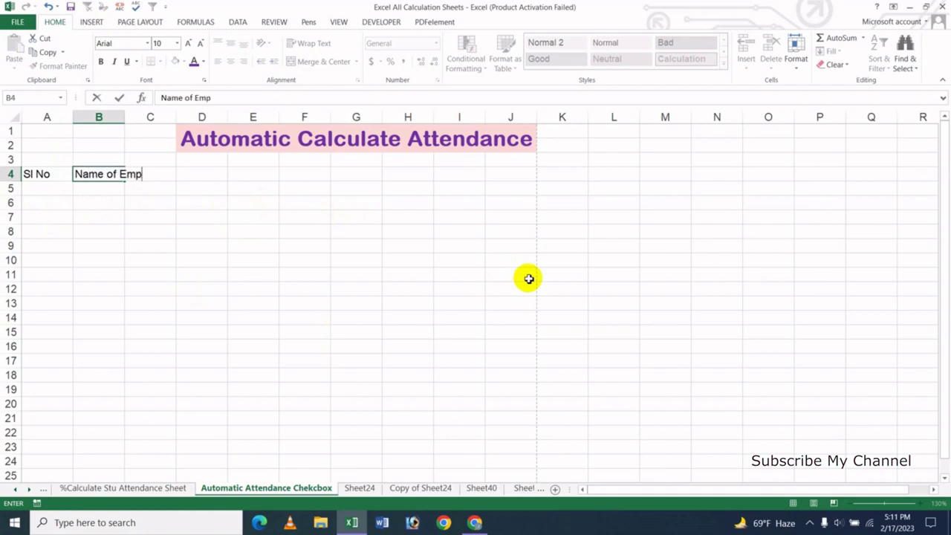
key(Tab)
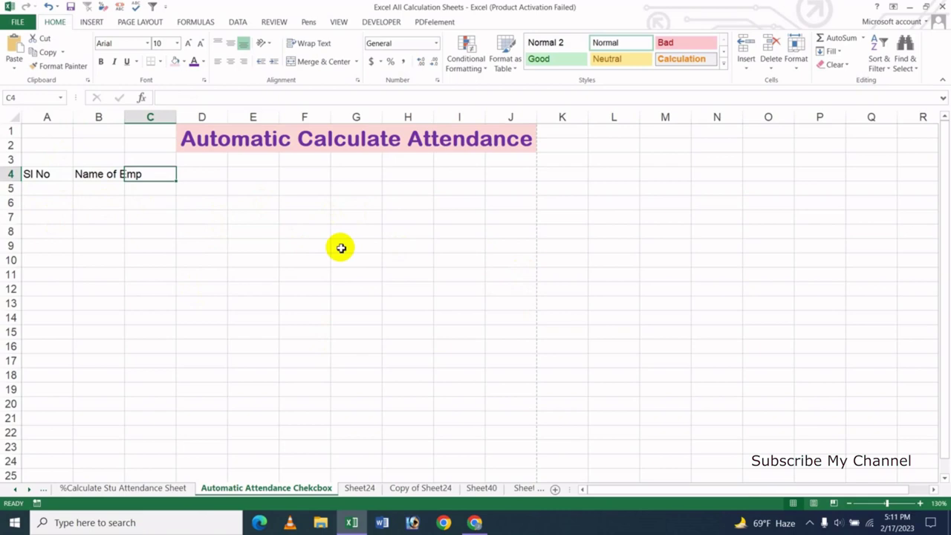
text(Date)
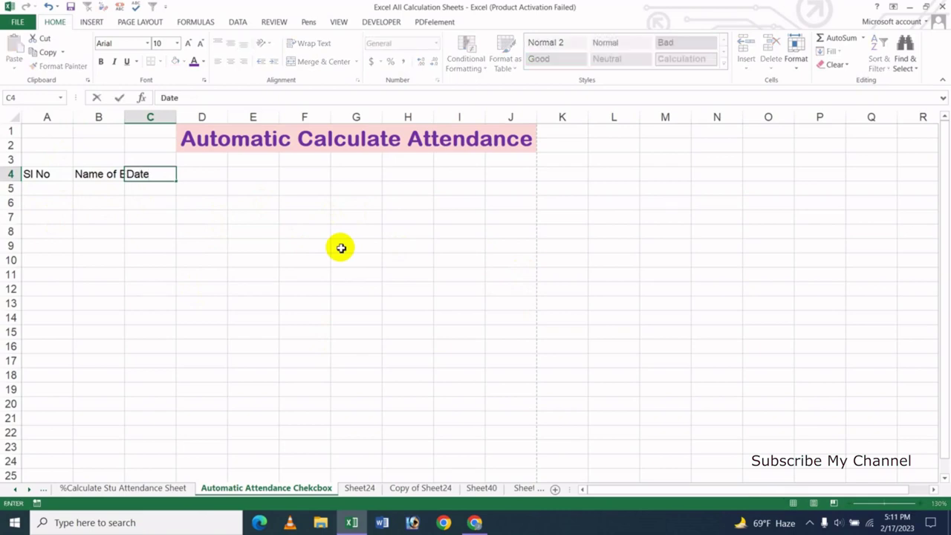
key(Tab)
Merge and centre the Date heading across C4:K4
key(Left)
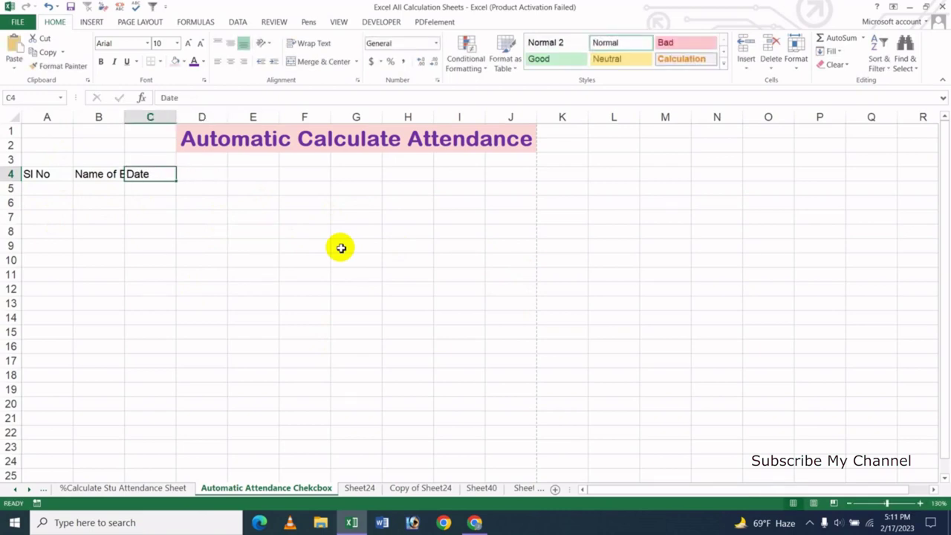
key(Down)
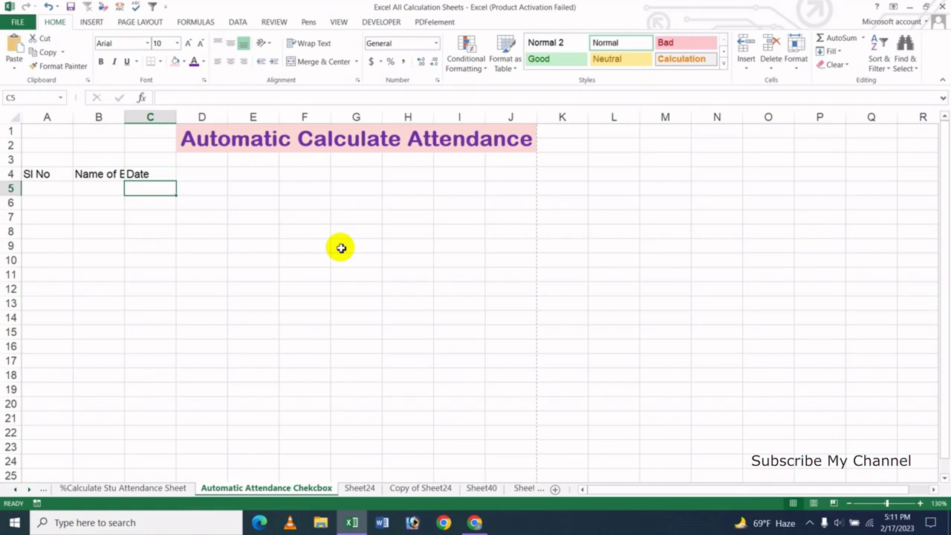
key(Up)
key(shift+Right)
key(shift+Right)
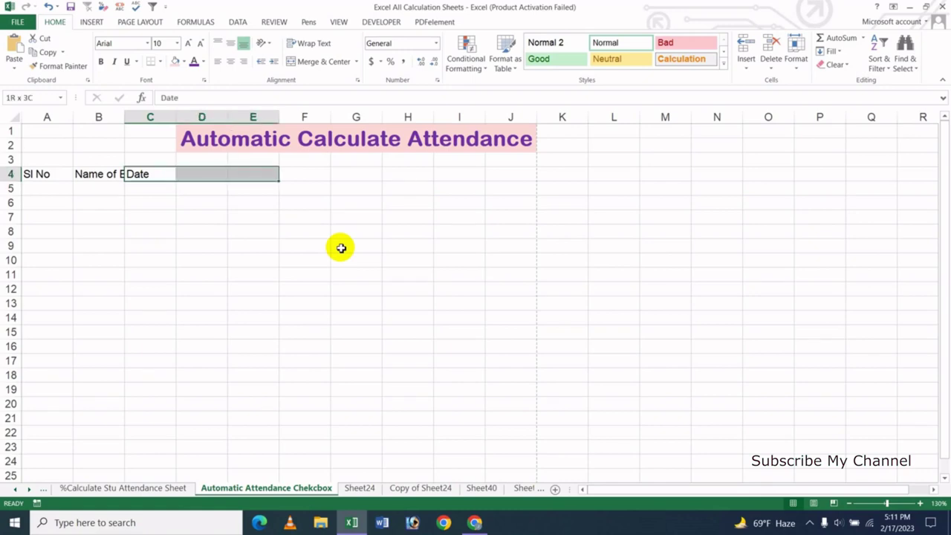
key(shift+Right)
key(shift+Right)
key(shift+Right)
key(shift+Right)
key(shift+Right)
key(shift+Right)
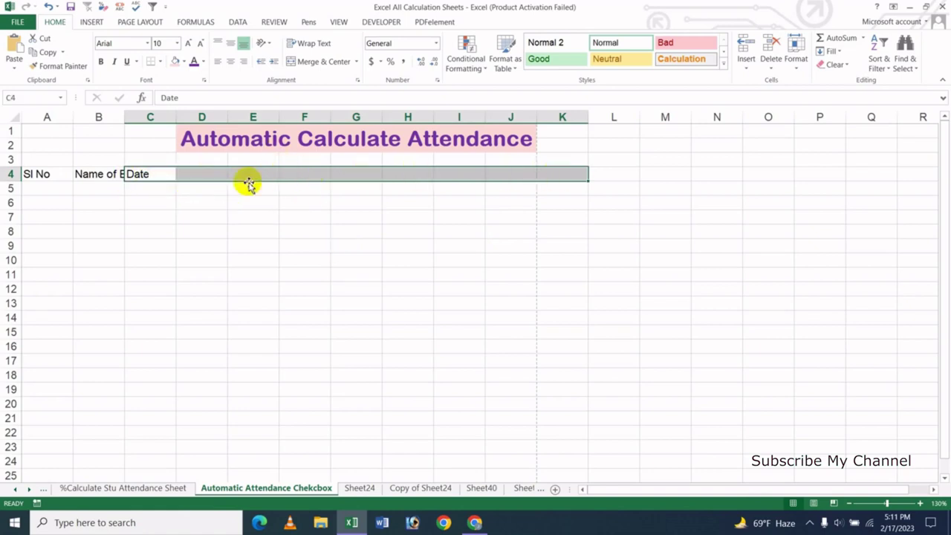
click(321, 62)
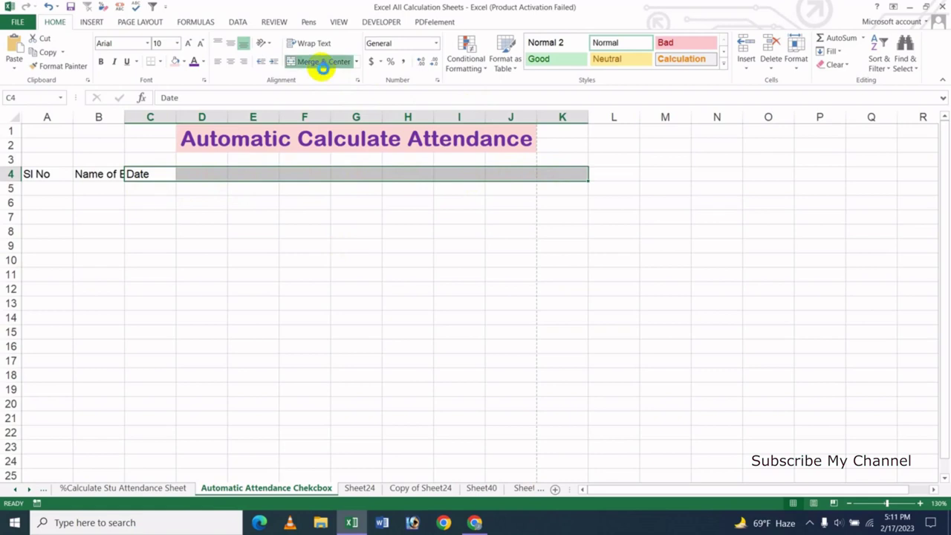
click(155, 190)
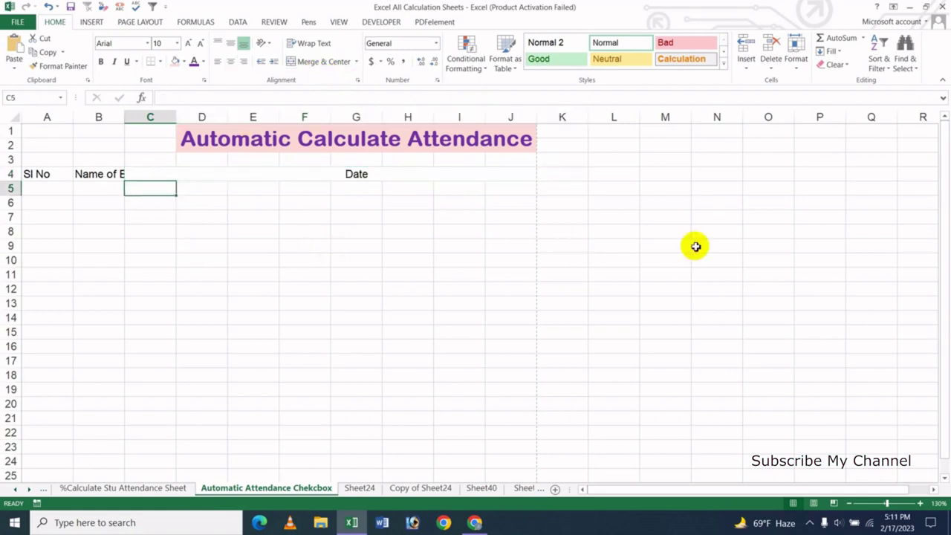
Fill the dates 1-Feb through 9-Feb across C5:K5
text(2/1)
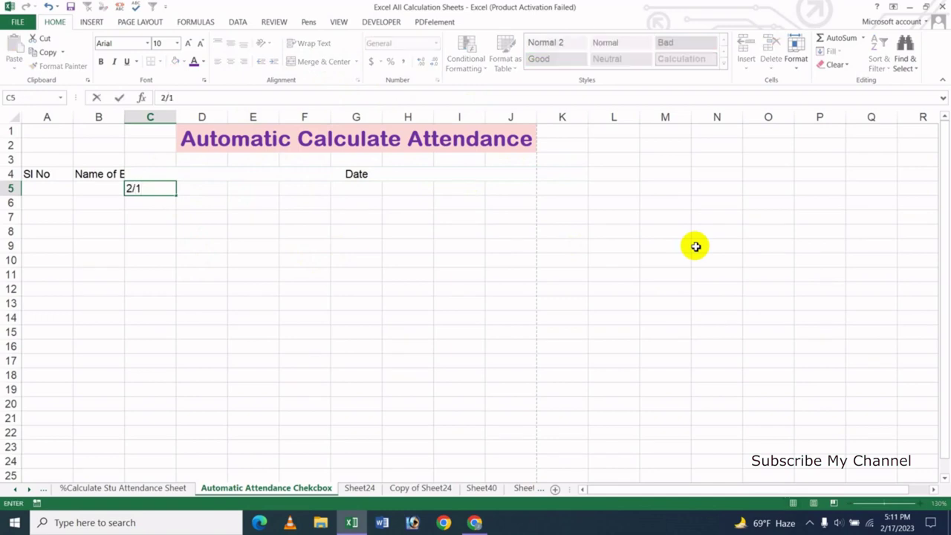
key(Return)
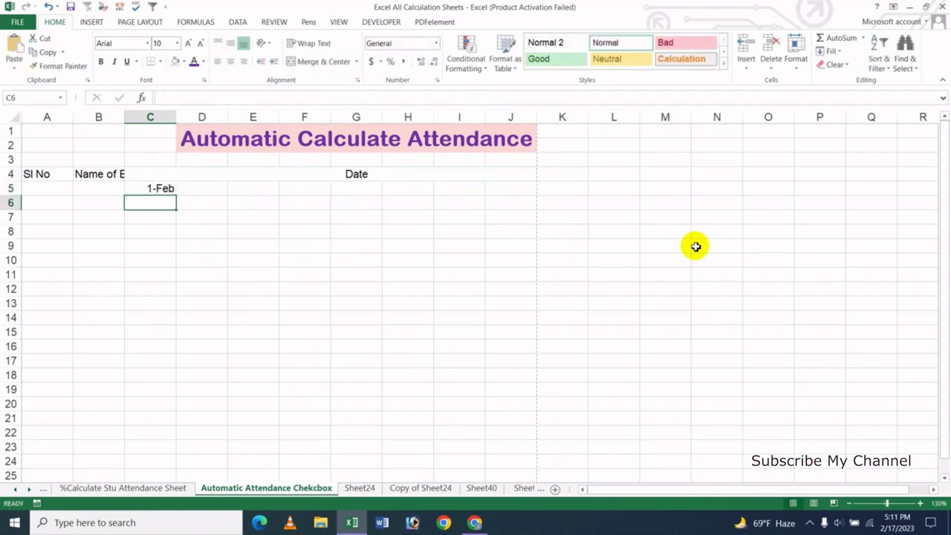
key(Up)
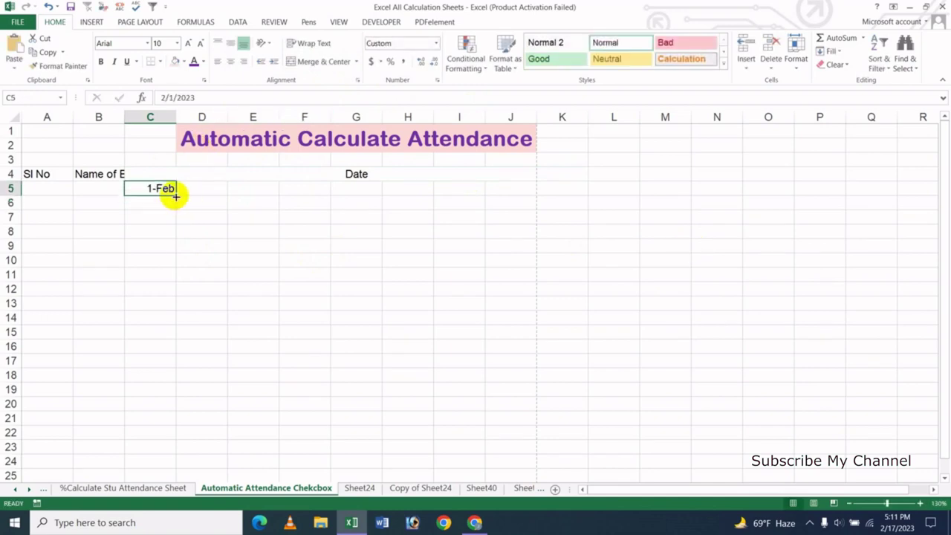
drag(175, 195, 512, 205)
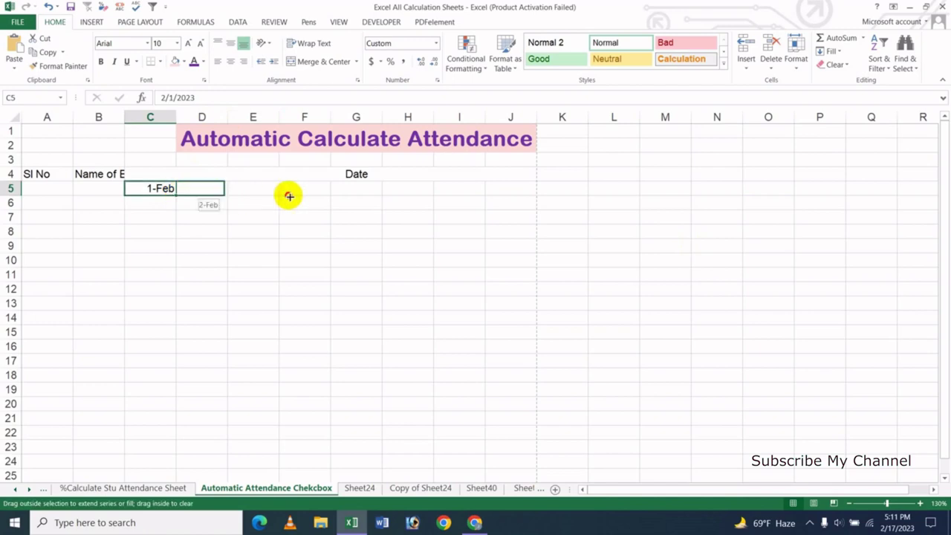
click(250, 218)
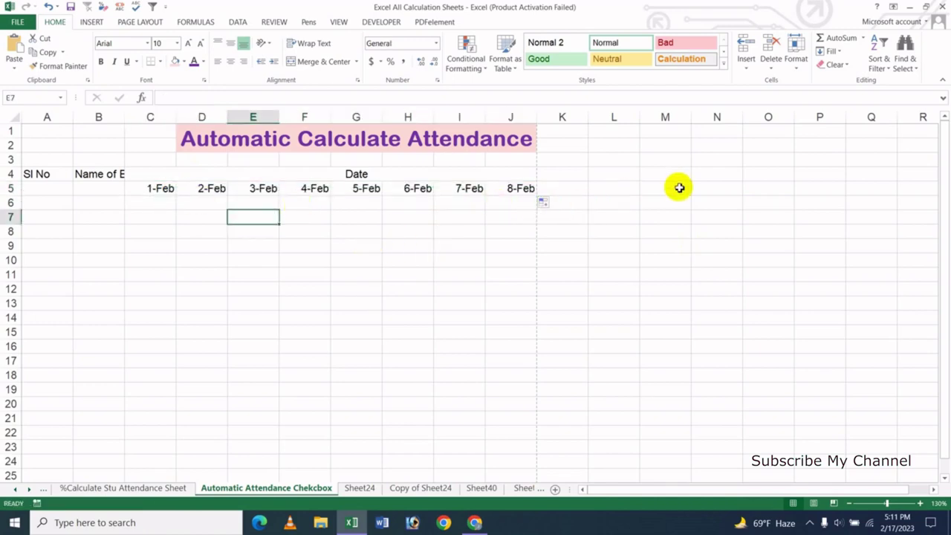
click(524, 192)
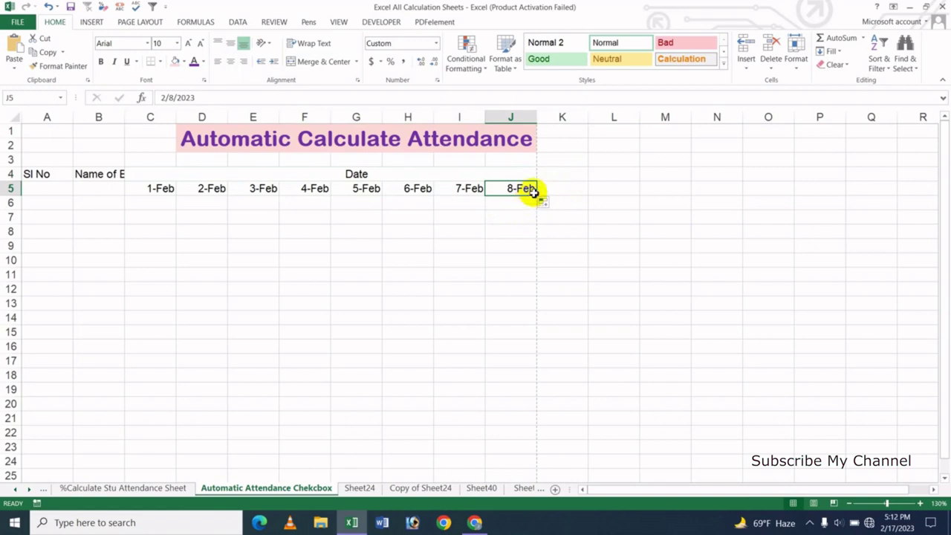
drag(541, 195, 564, 195)
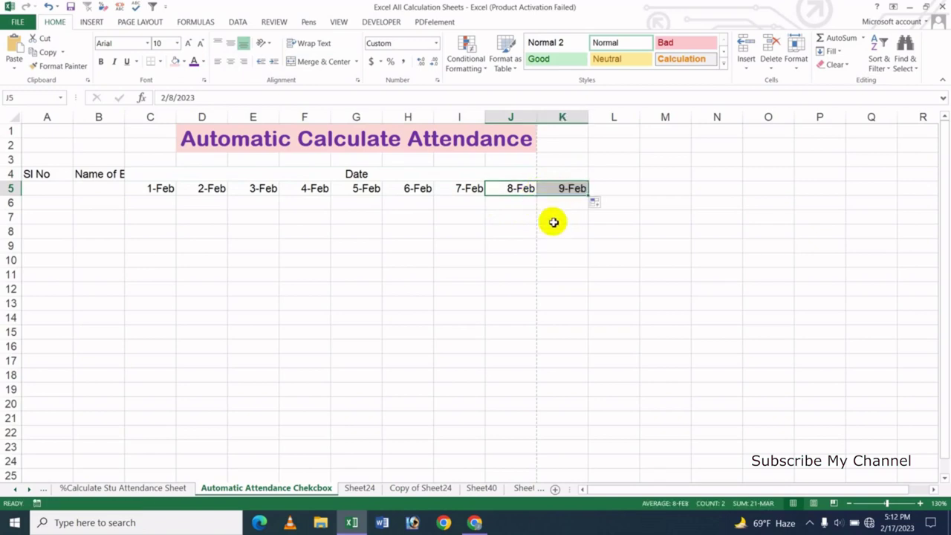
Add a Total Attendance heading in L4 and show the Developer commands
click(613, 174)
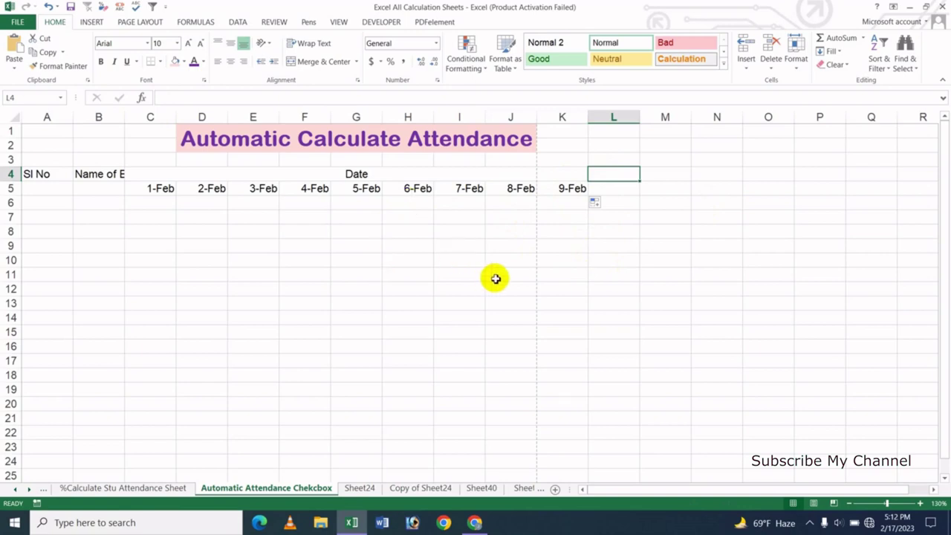
text(Total Attendance)
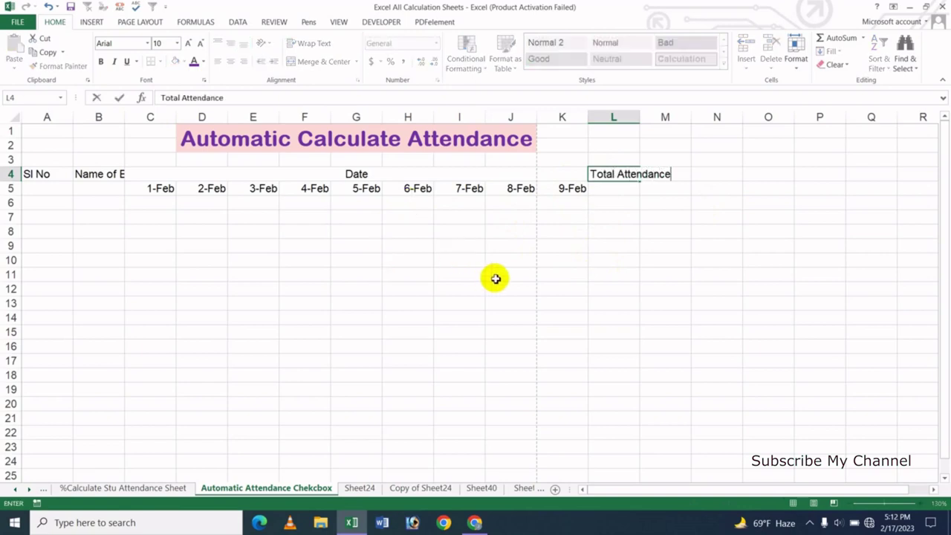
key(Return)
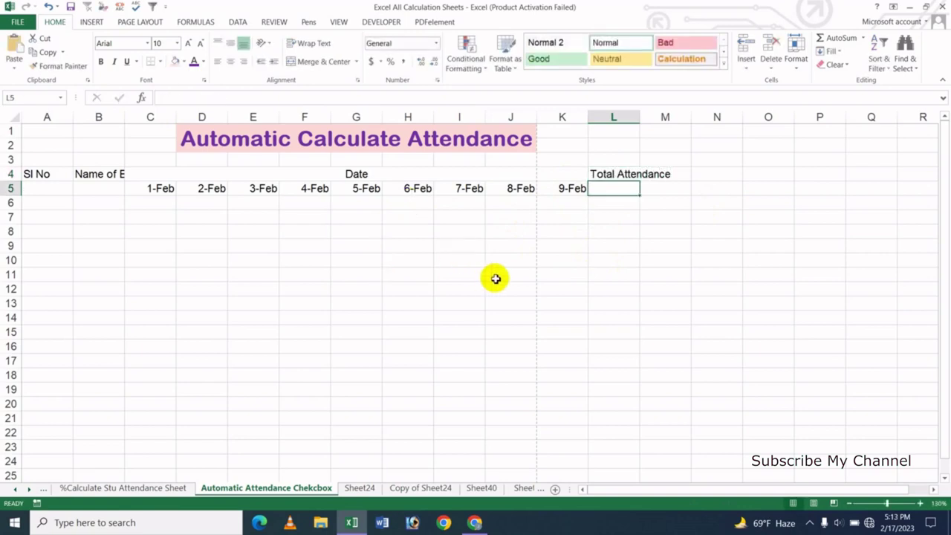
click(553, 248)
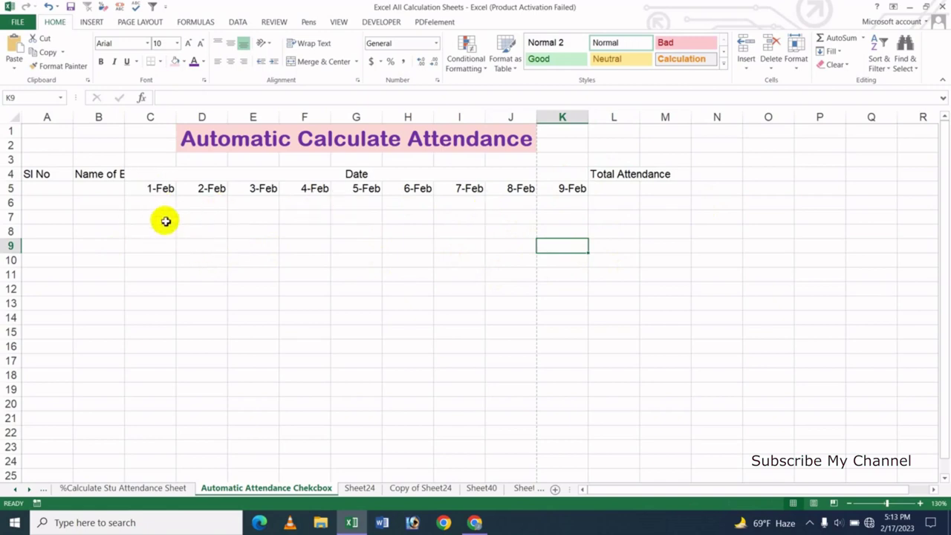
click(161, 203)
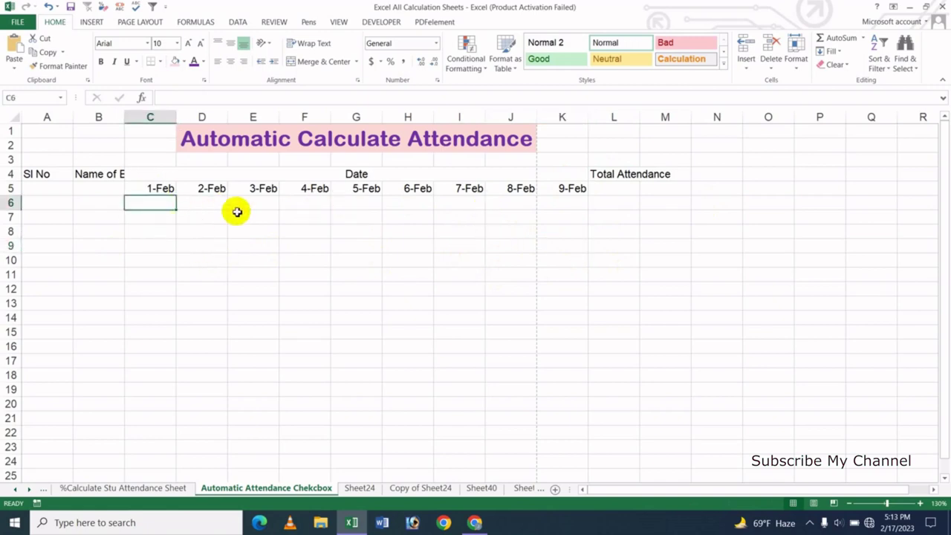
click(382, 23)
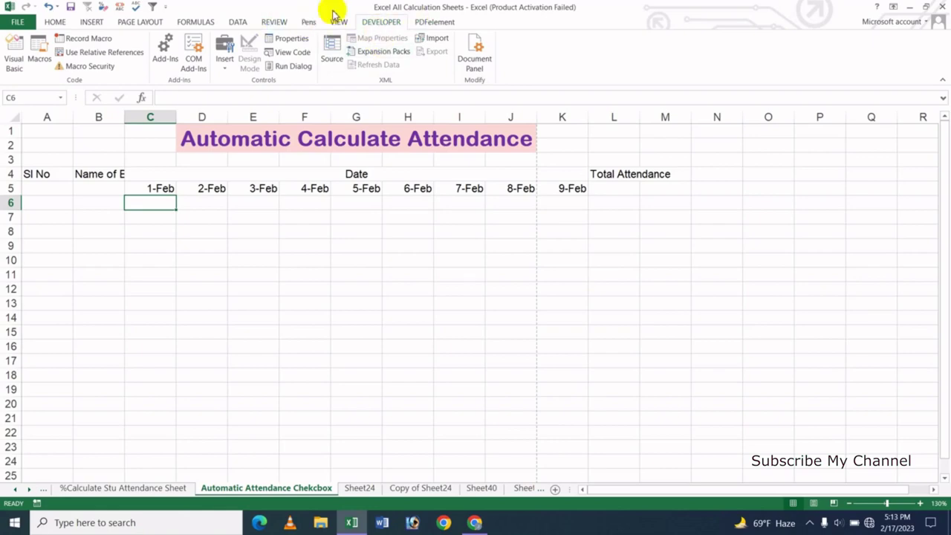
click(28, 24)
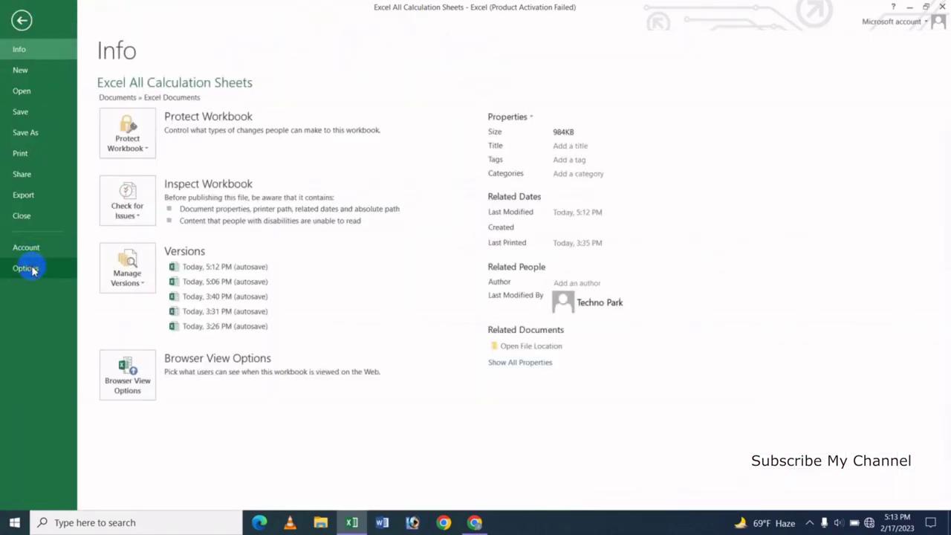
click(32, 269)
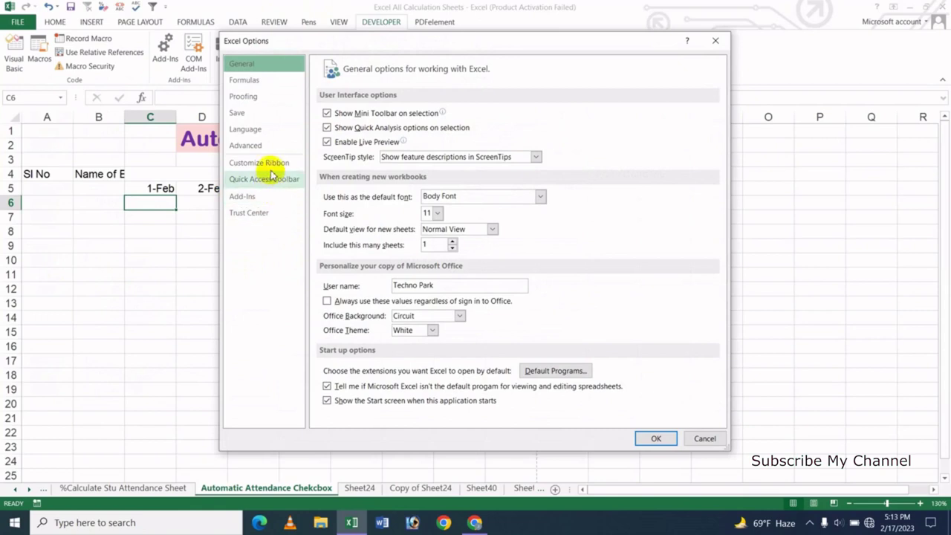
click(272, 164)
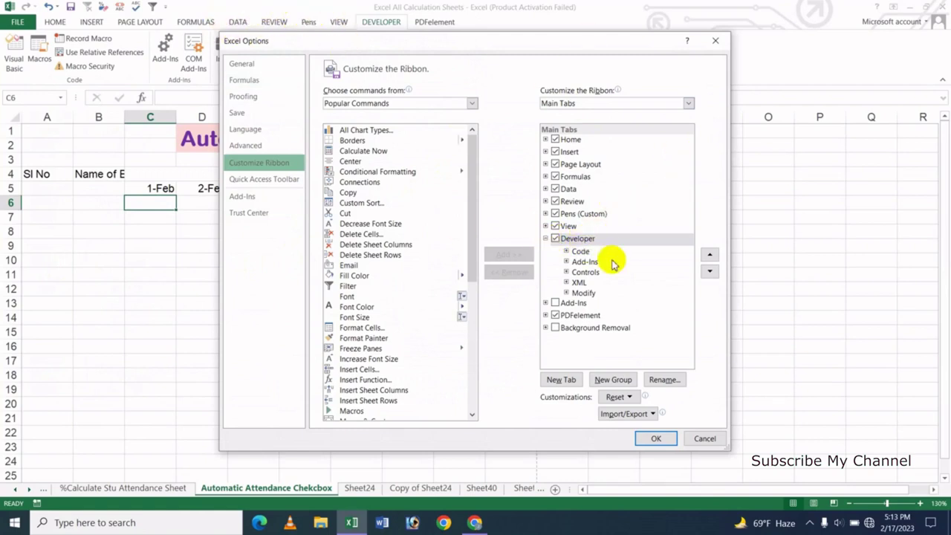
click(716, 441)
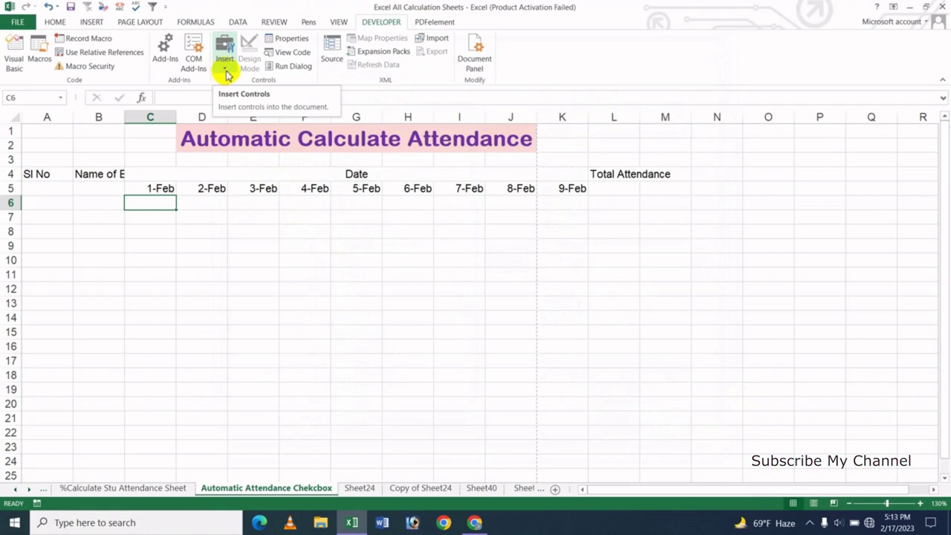
Draw a Form Control checkbox in C6, remove its label and shrink it to fit
click(223, 68)
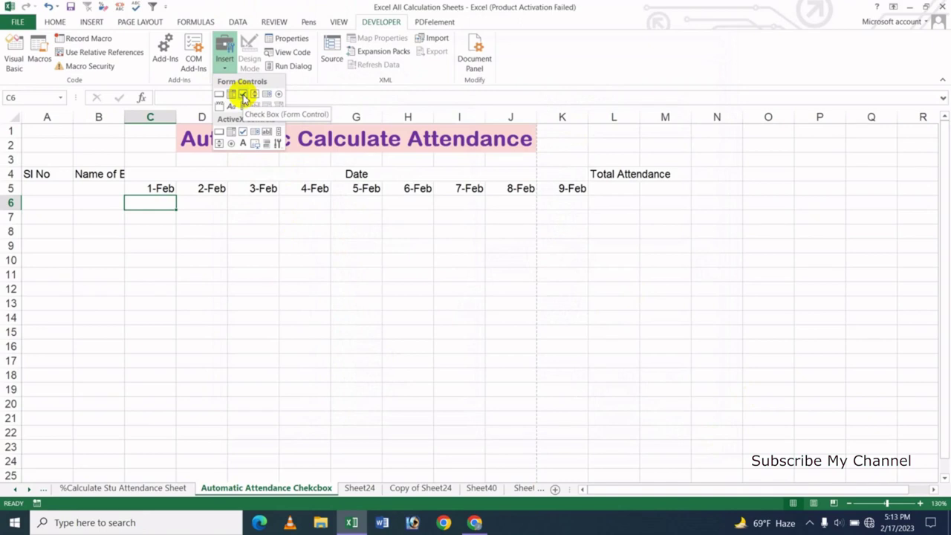
click(243, 97)
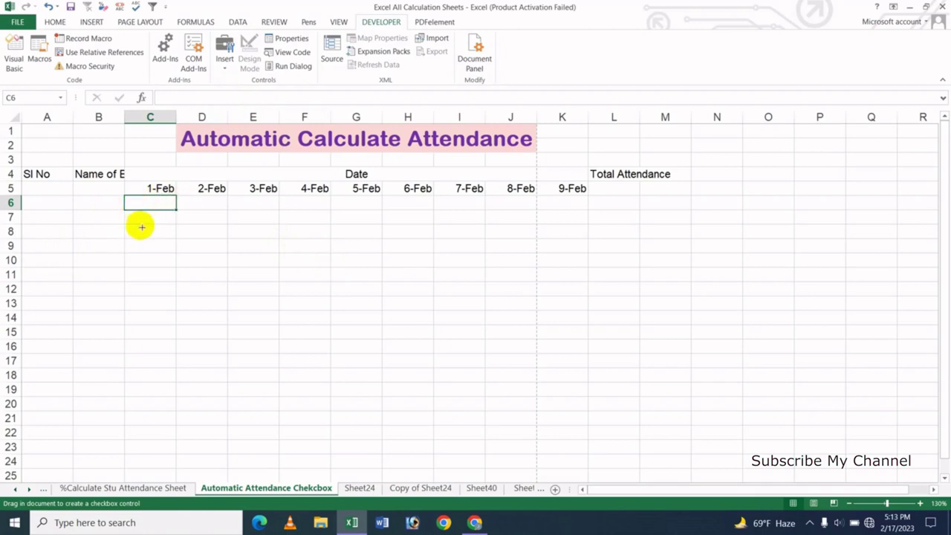
drag(139, 202, 187, 214)
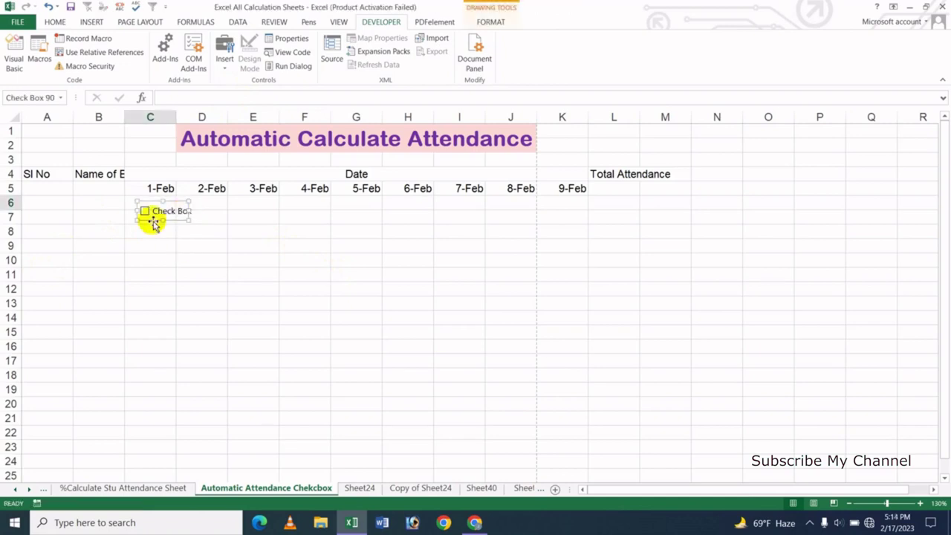
click(156, 212)
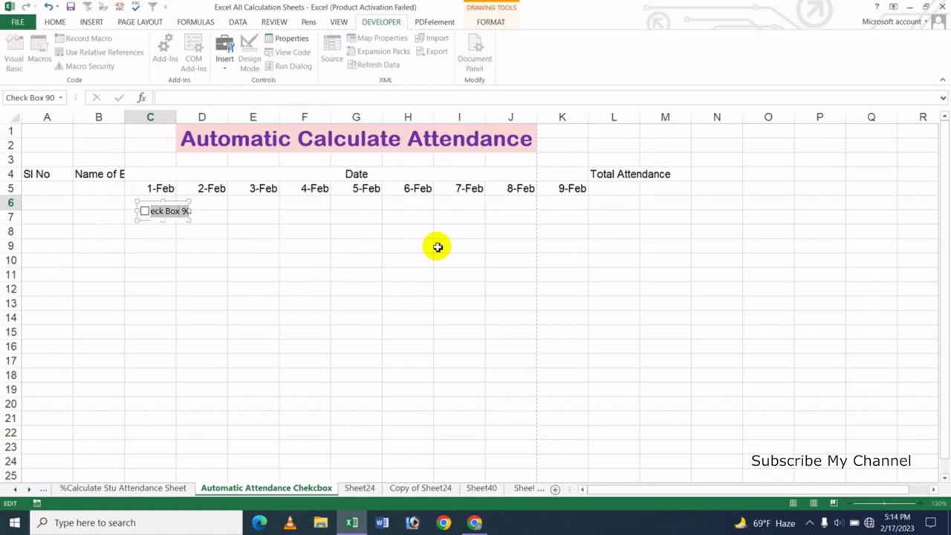
key(Escape)
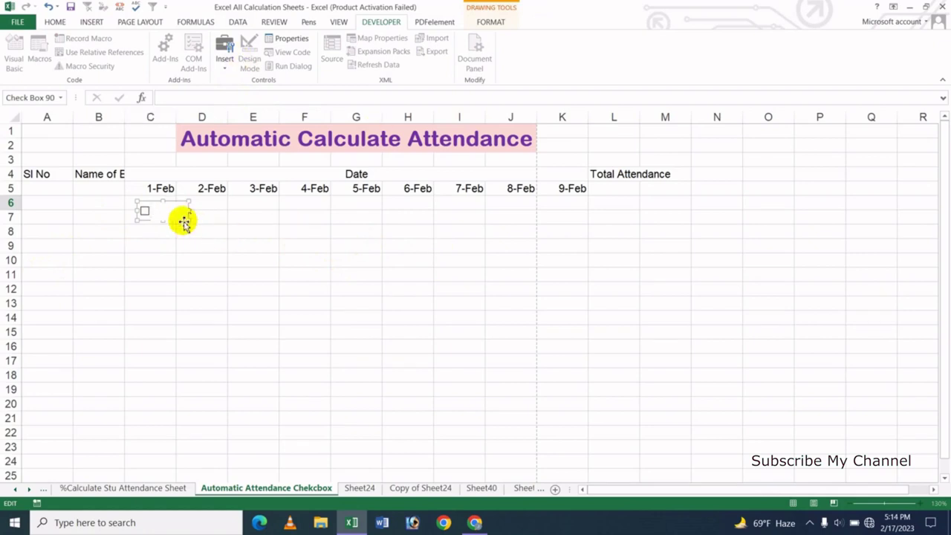
drag(188, 219, 161, 215)
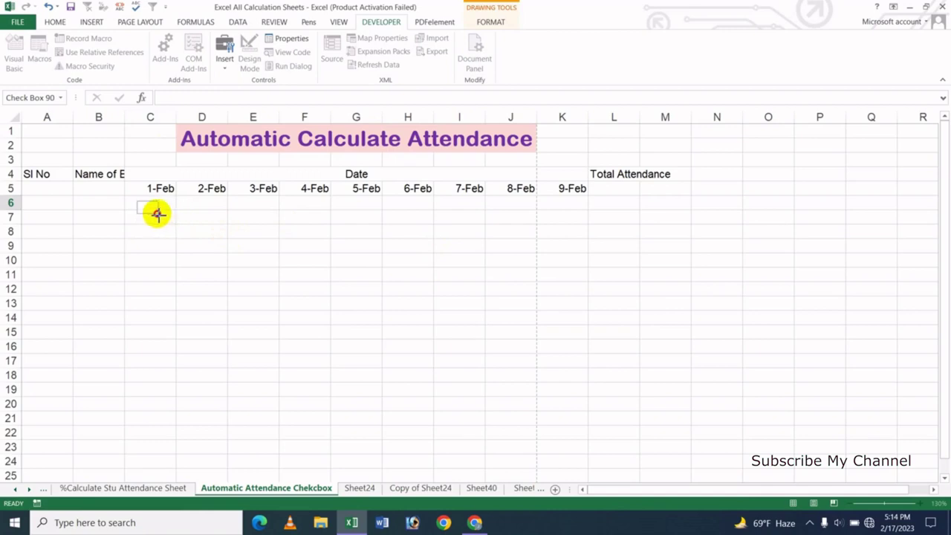
ctrl+click(148, 210)
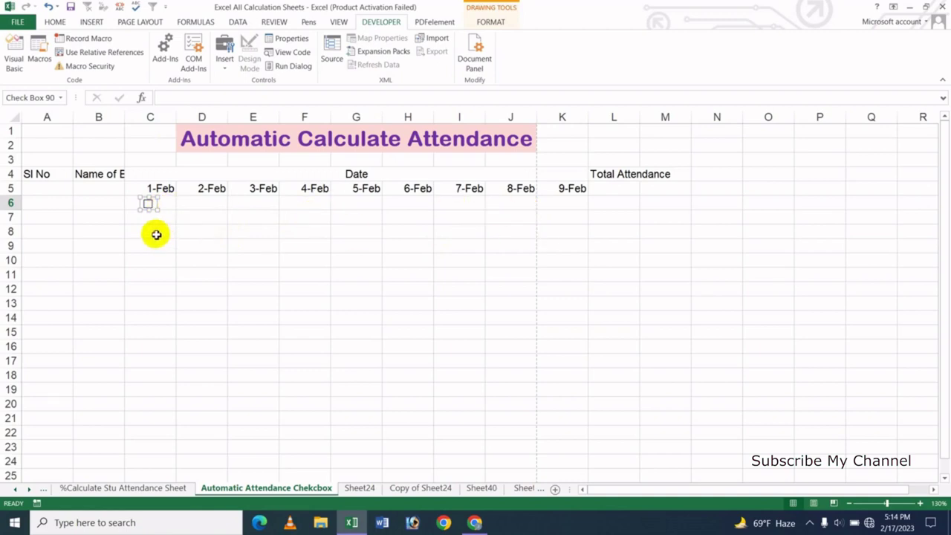
click(153, 231)
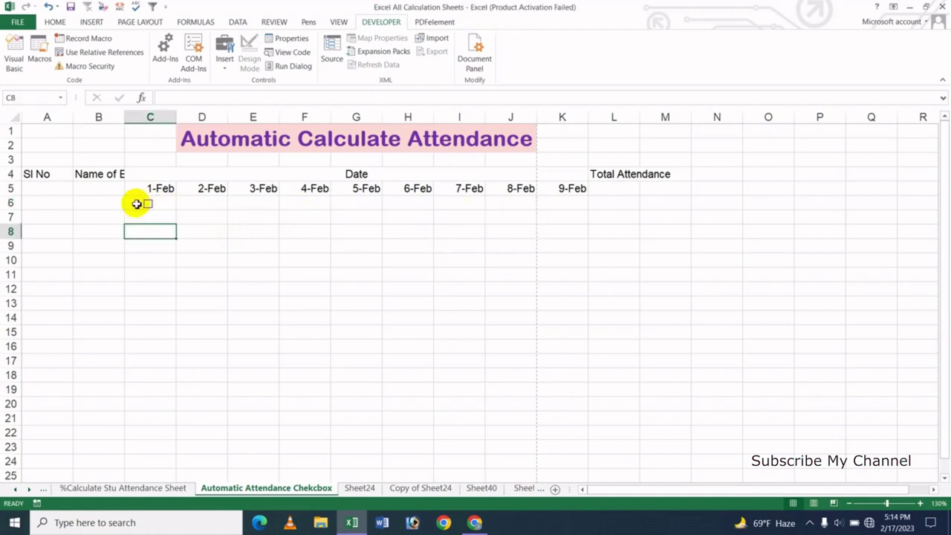
Fill the C6 checkbox across C6:K6, then copy that row down into row 7
click(137, 203)
drag(179, 212, 558, 216)
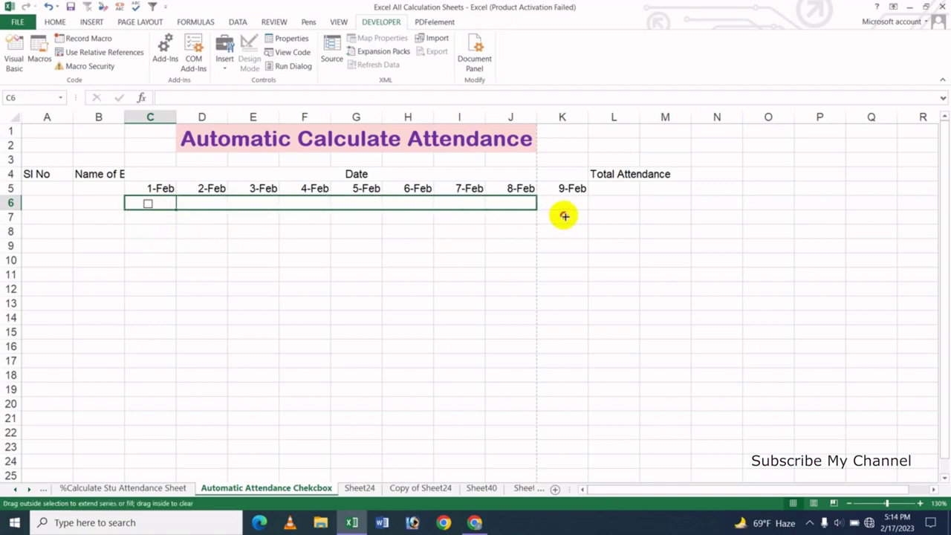
drag(565, 216, 571, 214)
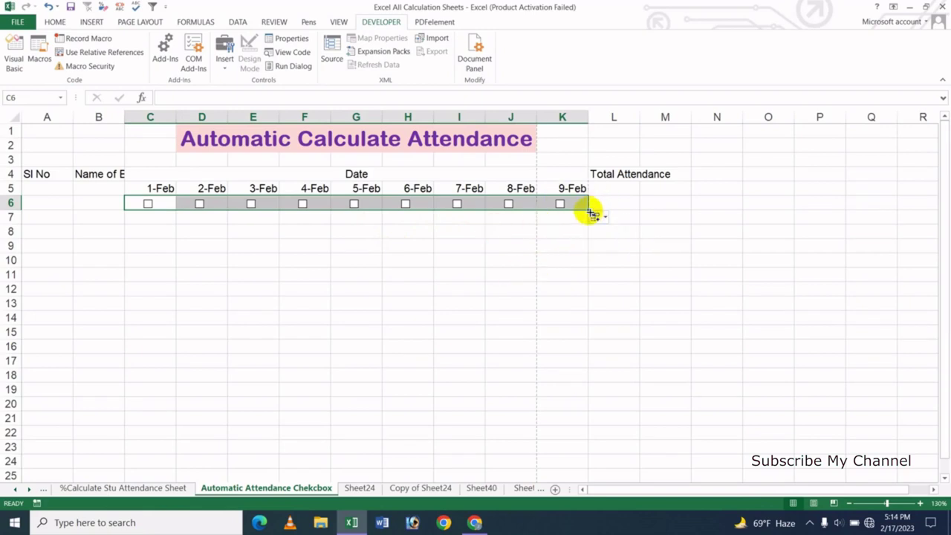
drag(589, 210, 585, 223)
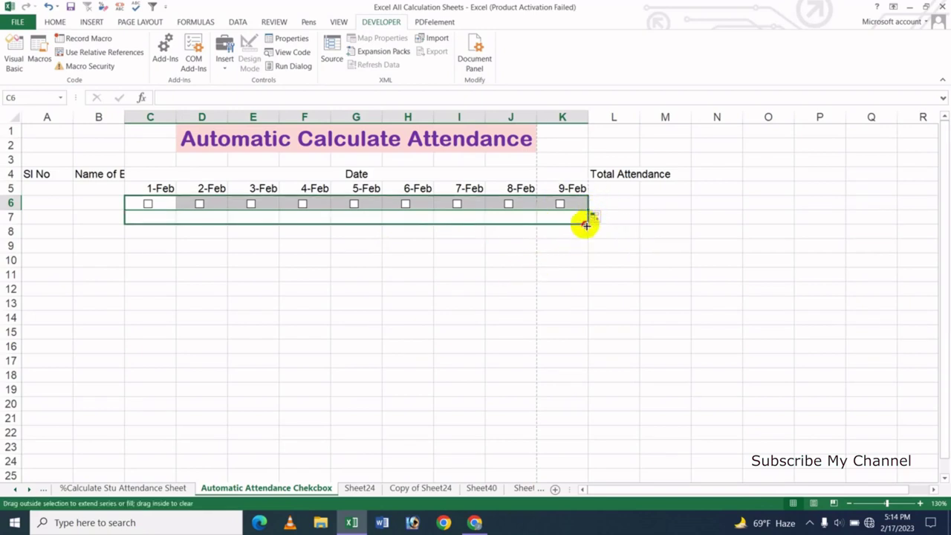
click(317, 291)
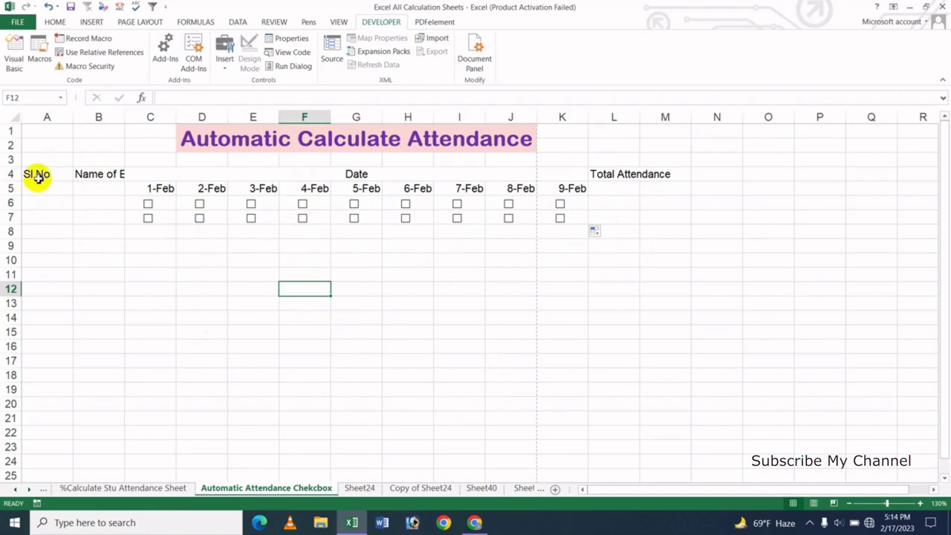
Merge and centre A4:A5, B4:B5 and L4:L5 for the side headings
drag(38, 174, 51, 187)
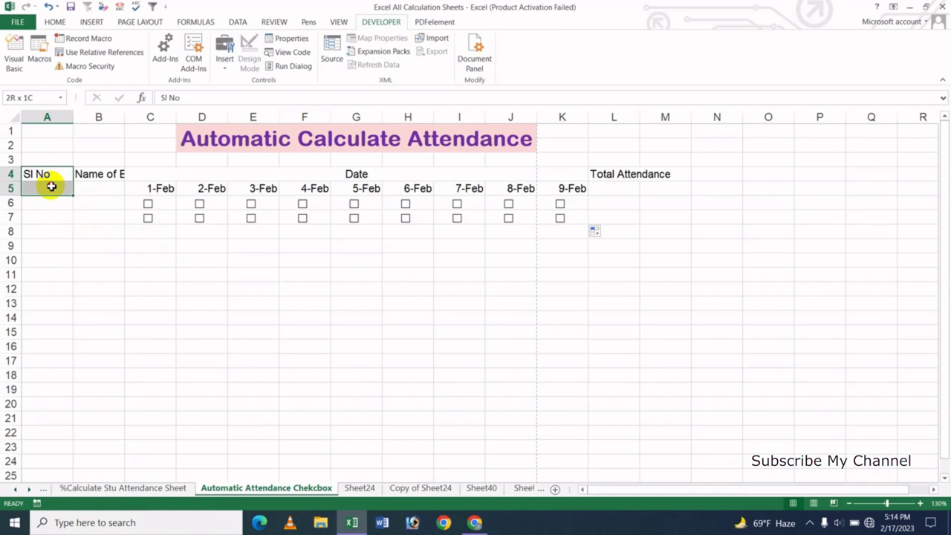
click(60, 22)
click(327, 62)
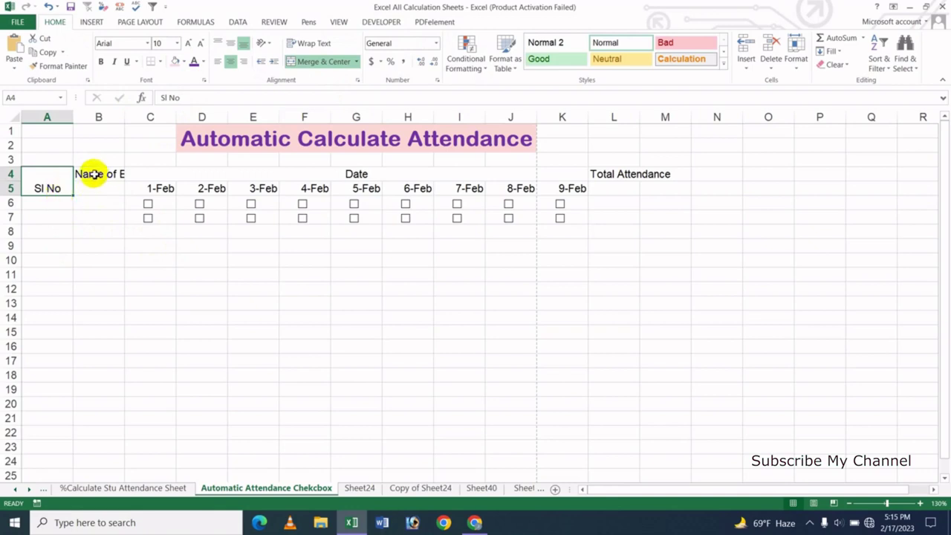
drag(93, 173, 104, 182)
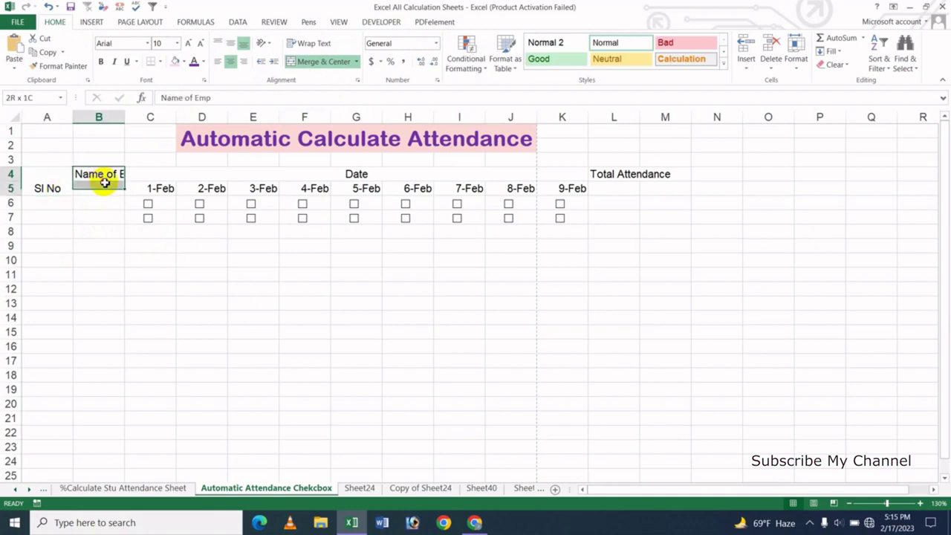
click(334, 61)
click(253, 262)
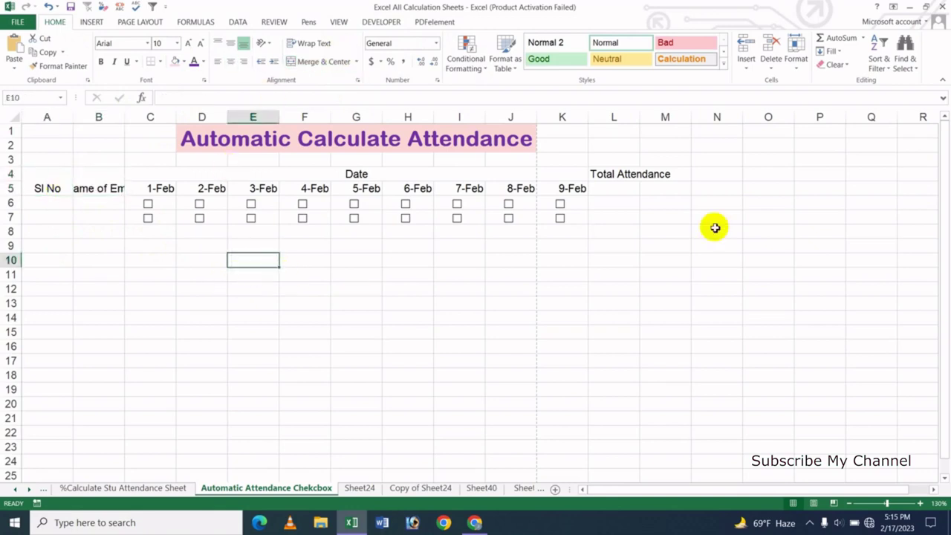
drag(609, 174, 616, 185)
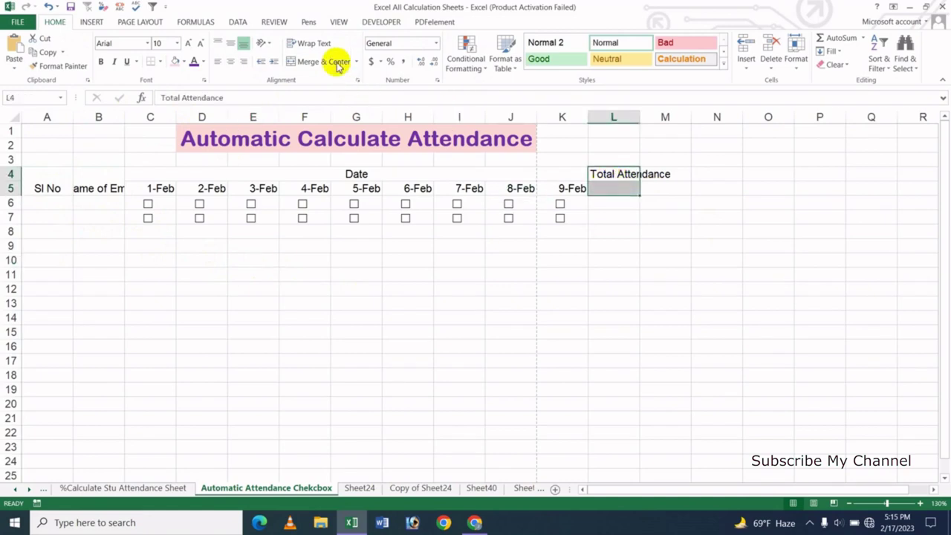
click(330, 61)
click(621, 261)
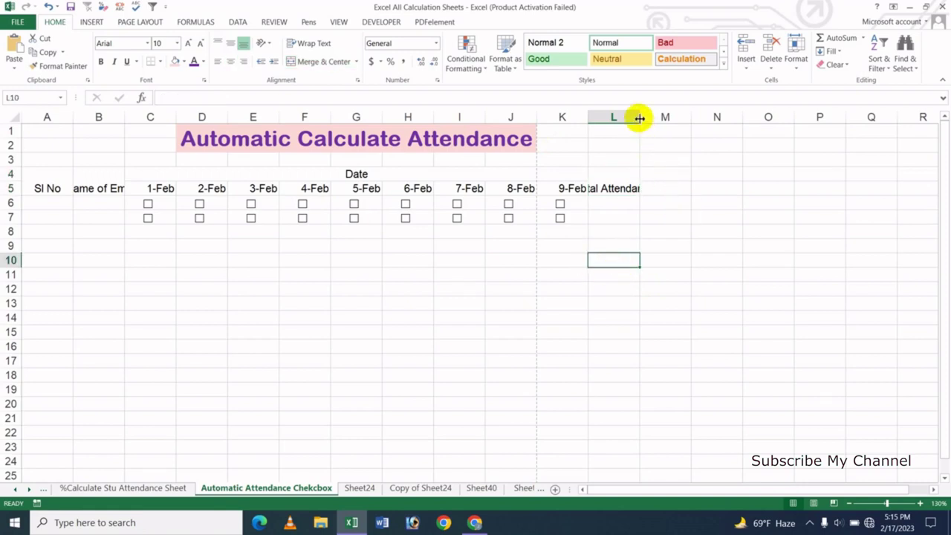
Widen columns L and B so Total Attendance and Name of Emp fit
drag(639, 117, 673, 122)
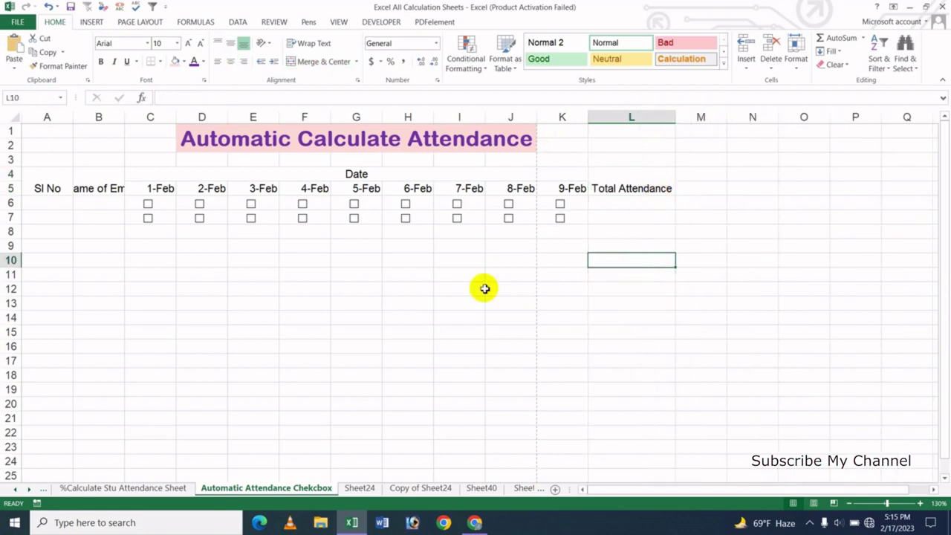
click(340, 316)
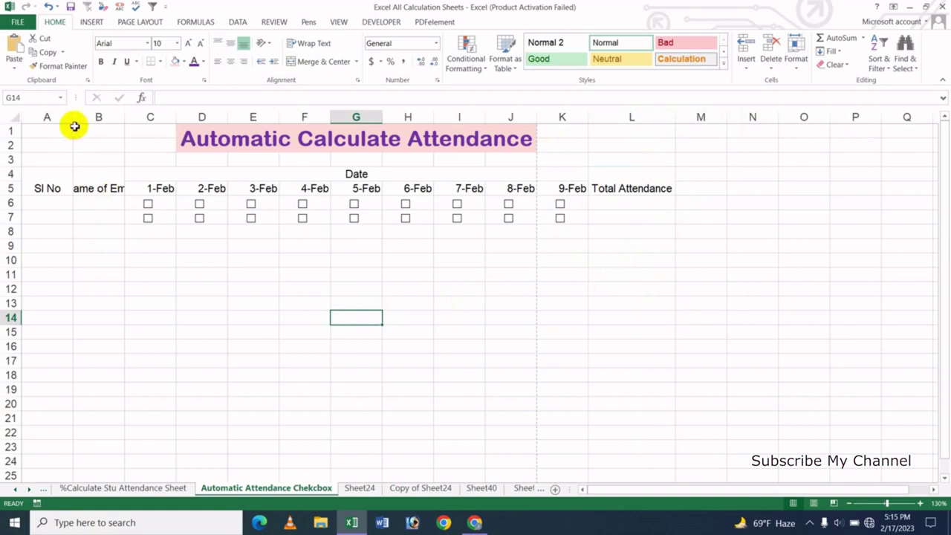
drag(73, 119, 155, 122)
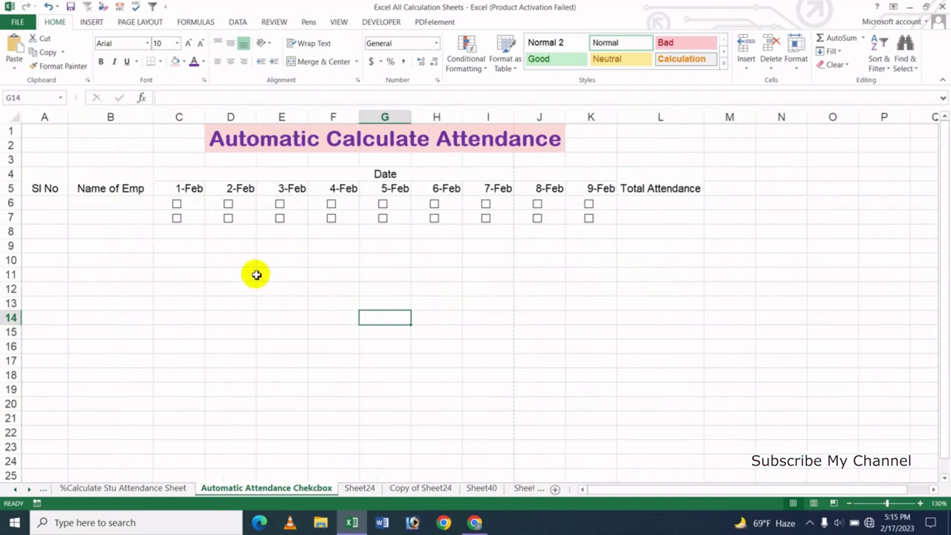
click(251, 278)
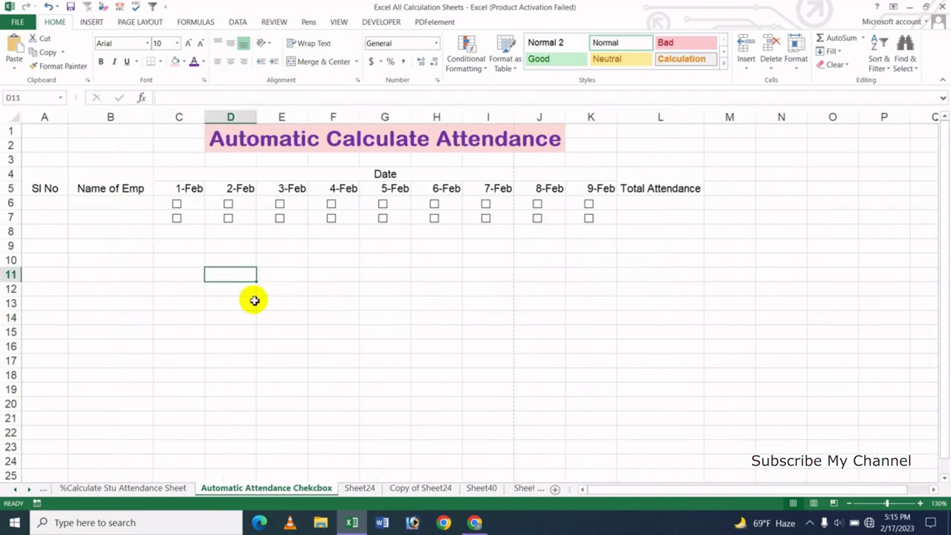
Middle-align the Name of Emp and Total Attendance headings vertically
click(47, 182)
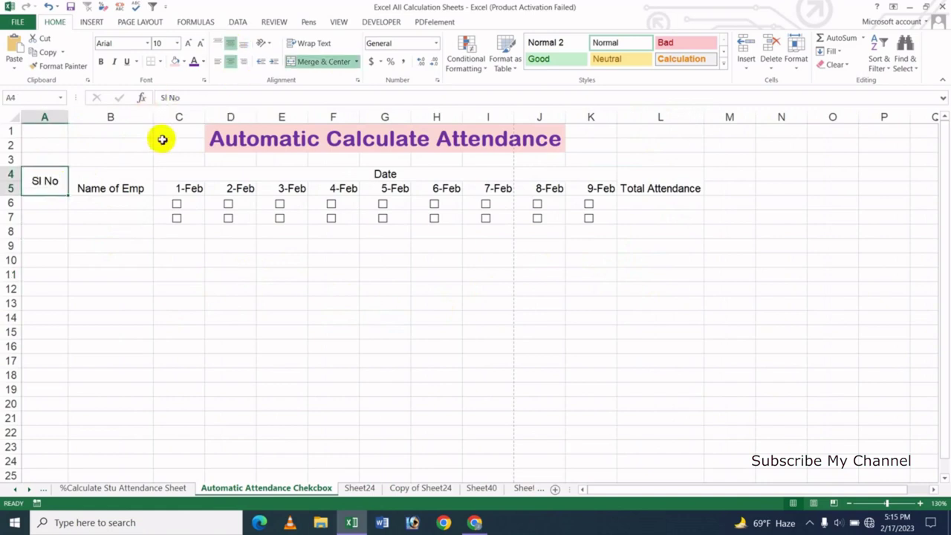
click(130, 185)
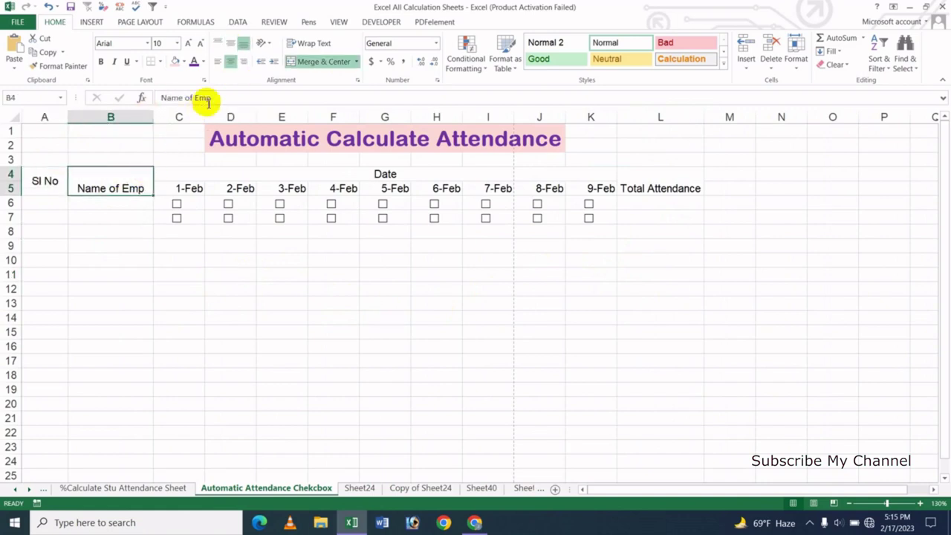
click(228, 44)
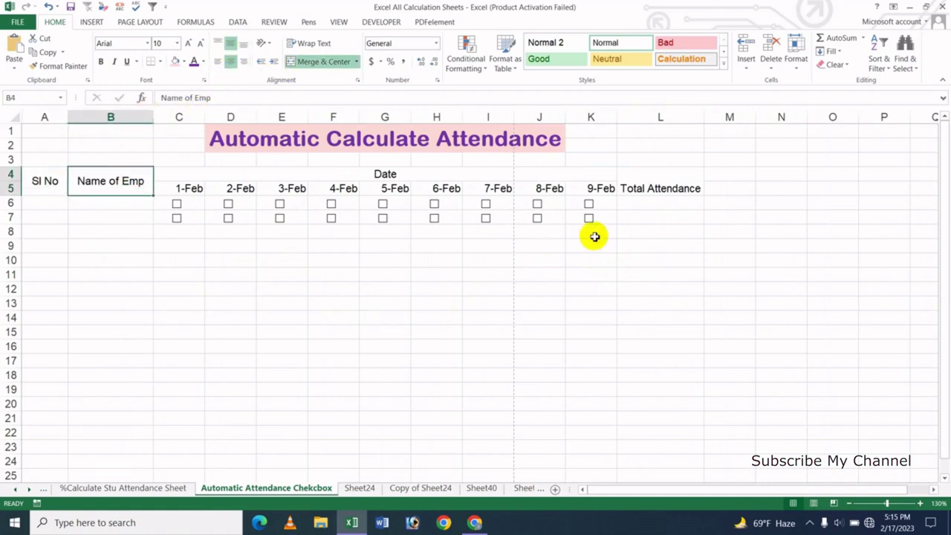
click(661, 187)
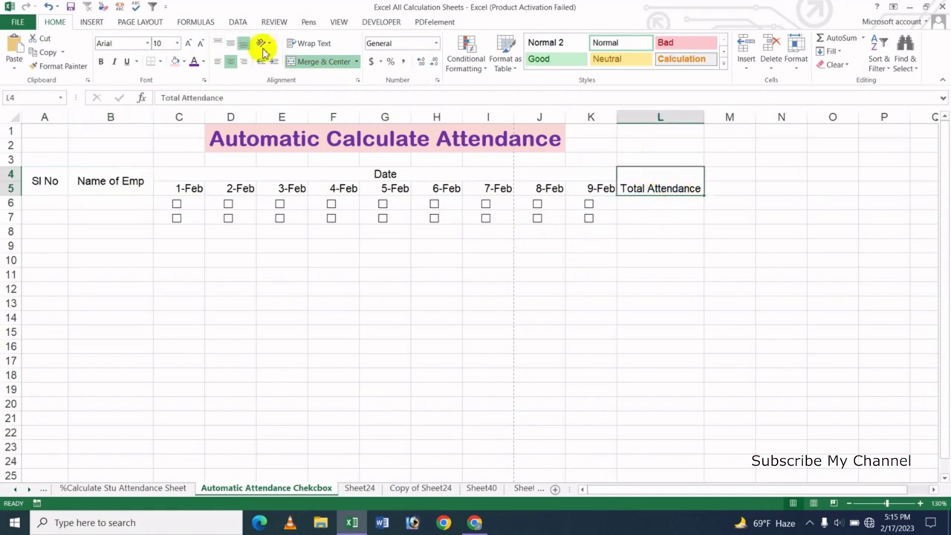
click(230, 44)
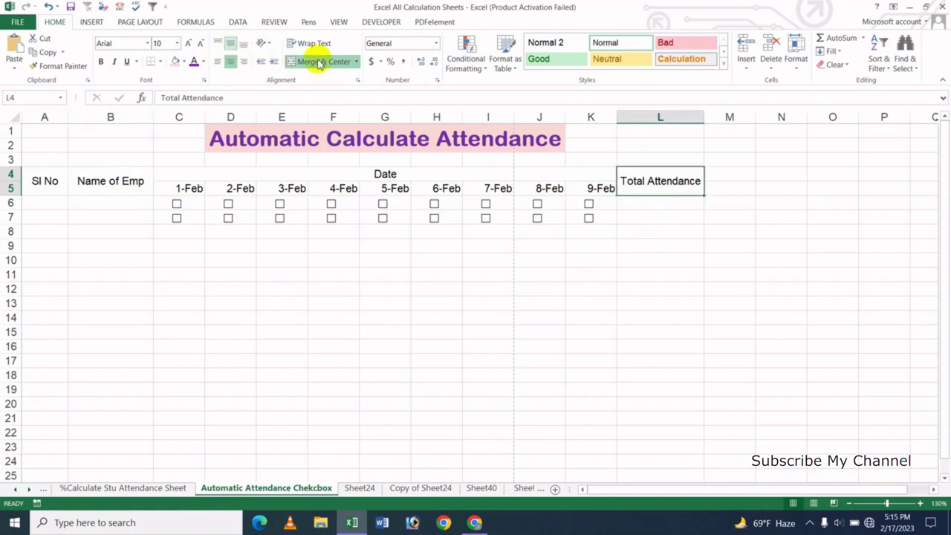
click(517, 291)
drag(44, 178, 644, 186)
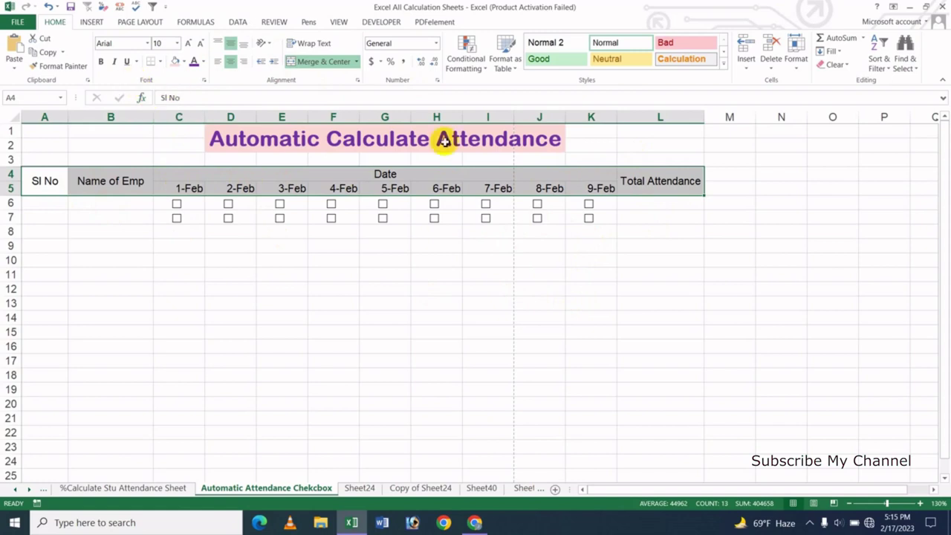
Make header rows A4:L5 bold with a light gold fill
click(102, 62)
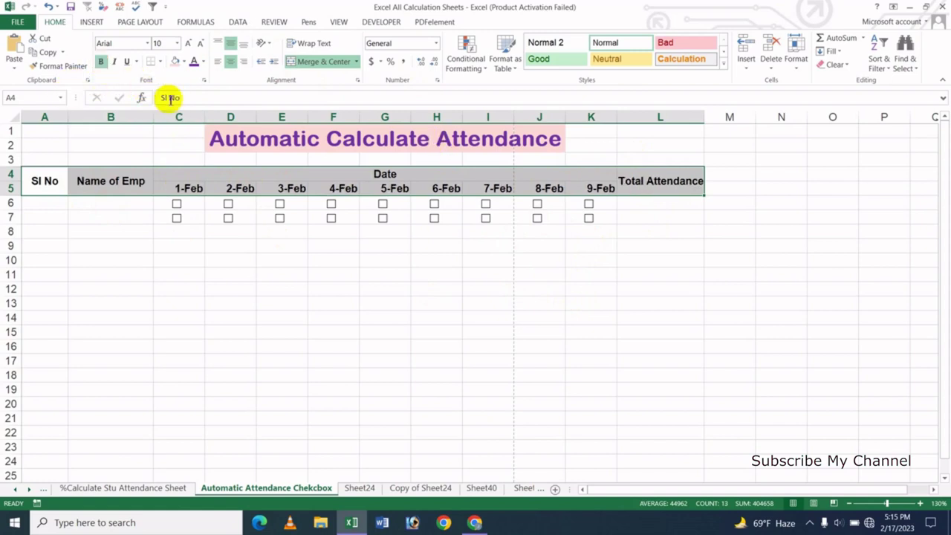
click(184, 62)
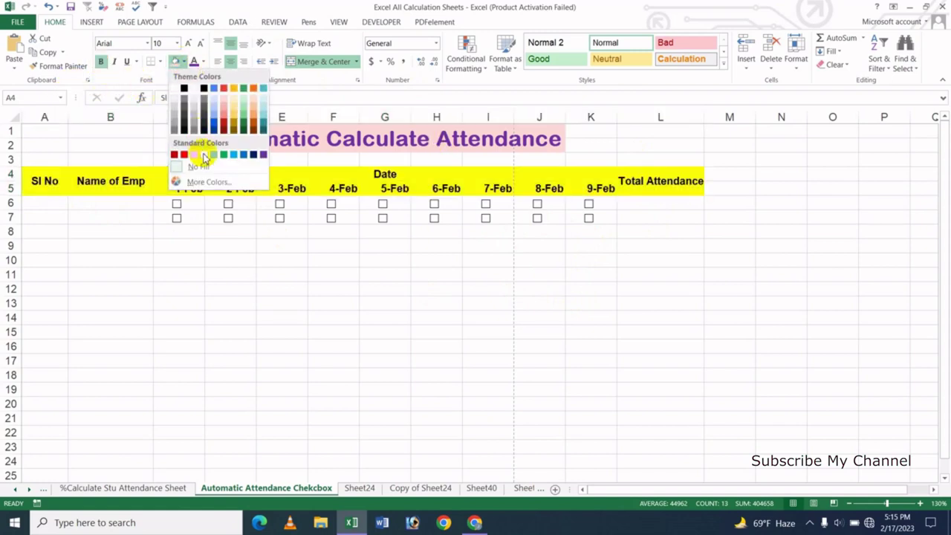
click(235, 100)
click(297, 290)
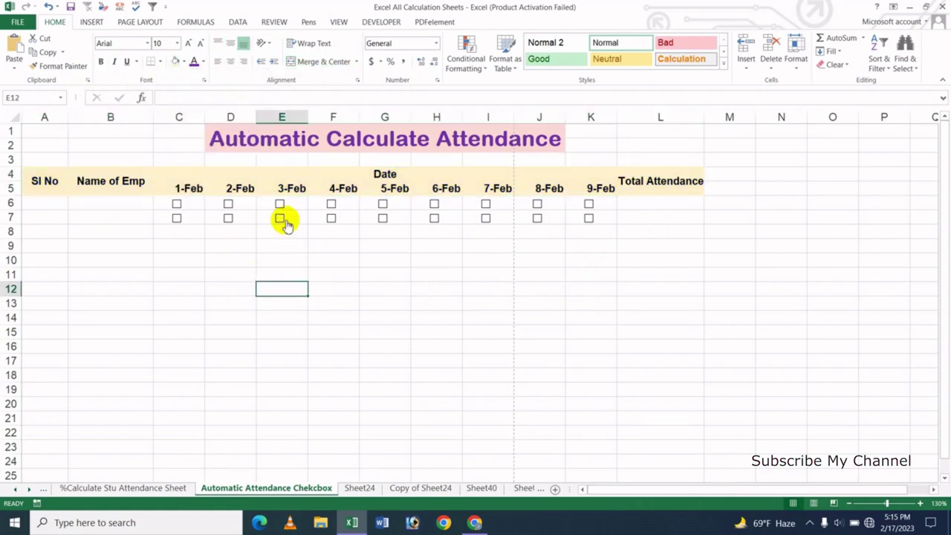
Fill the Date block C4:K5 with orange
drag(186, 178, 374, 182)
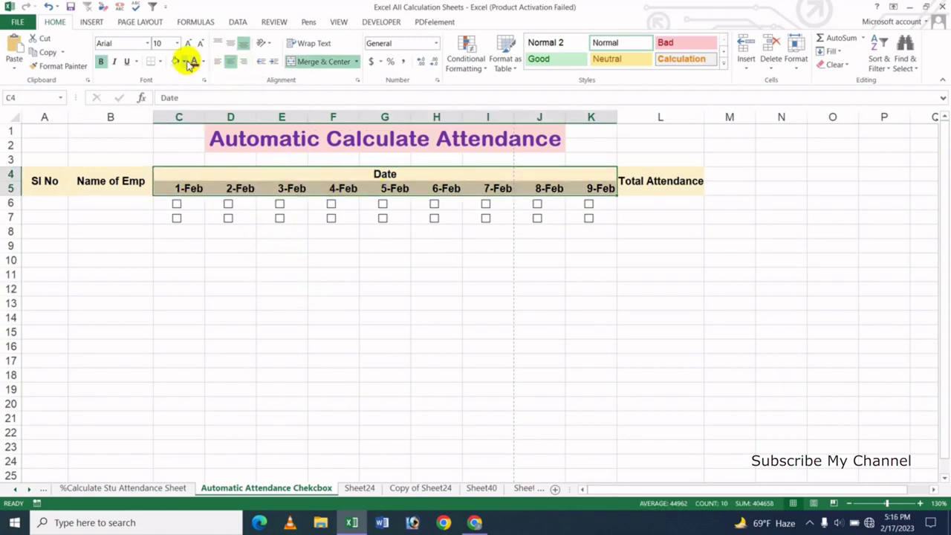
click(185, 61)
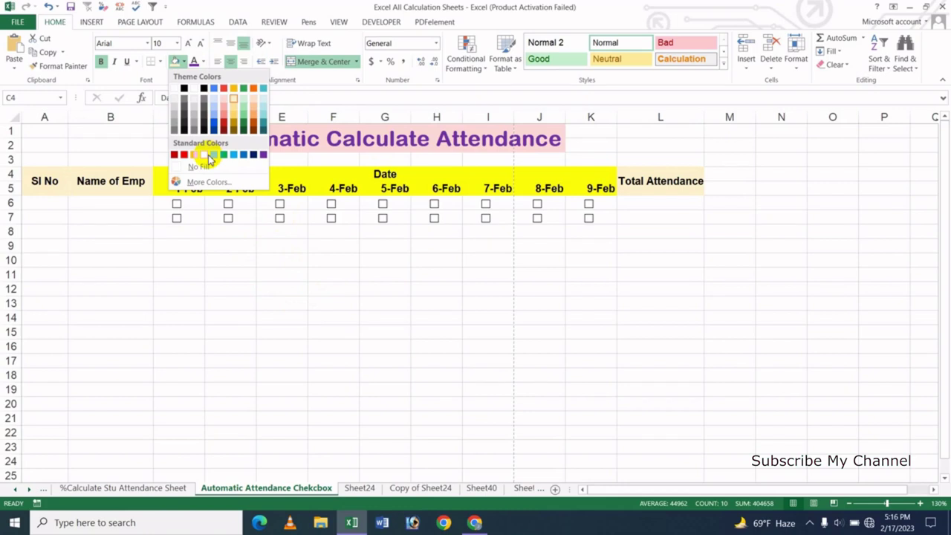
click(244, 108)
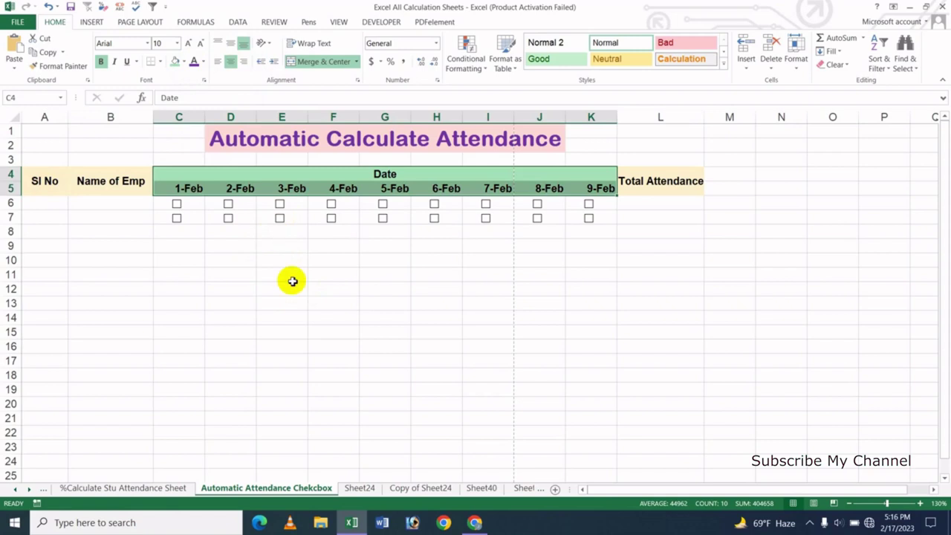
click(182, 62)
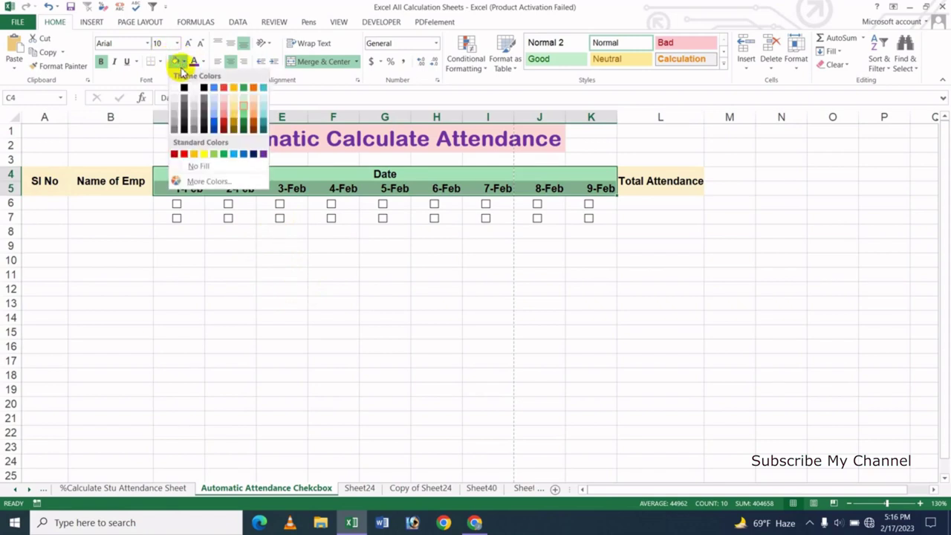
click(253, 111)
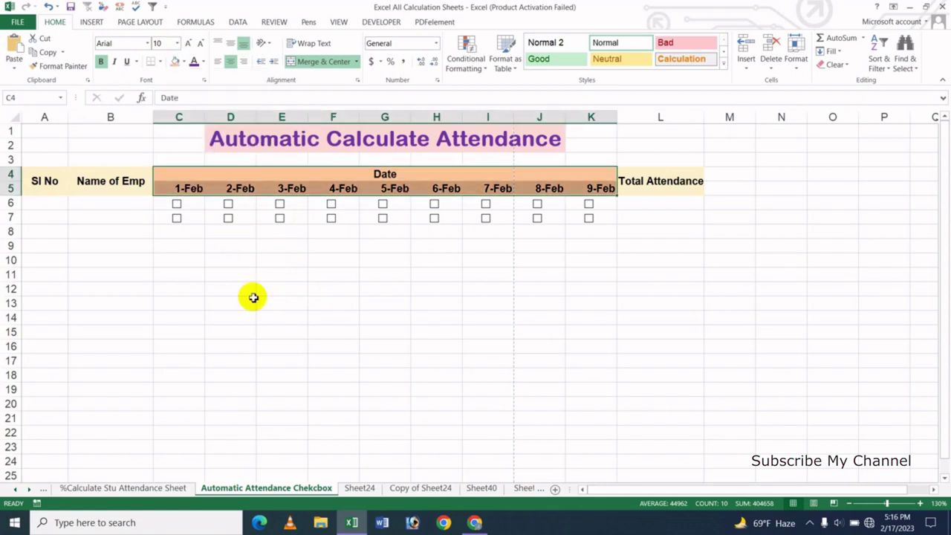
click(243, 273)
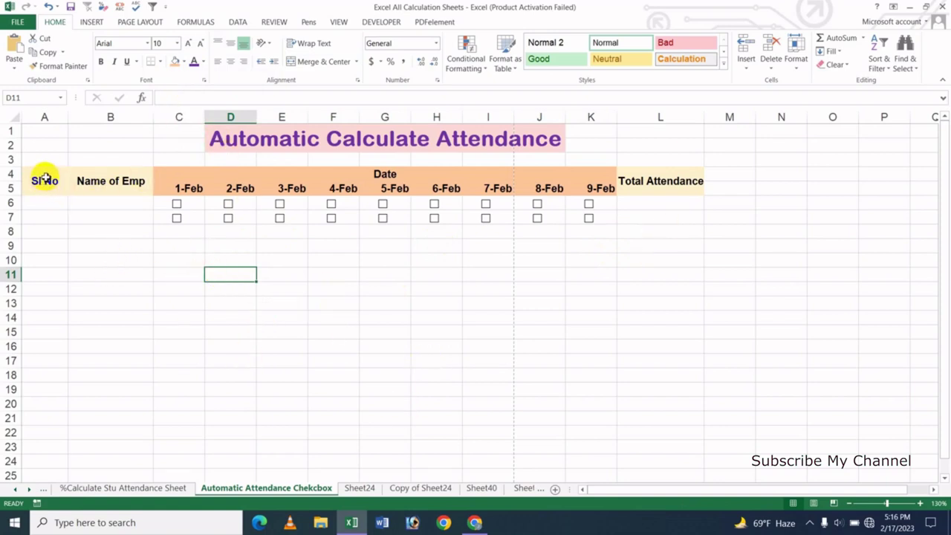
Apply All Borders to the attendance table A4:L19
mouse_move(44, 178)
mouse_down()
mouse_move(640, 371)
mouse_move(630, 386)
mouse_up()
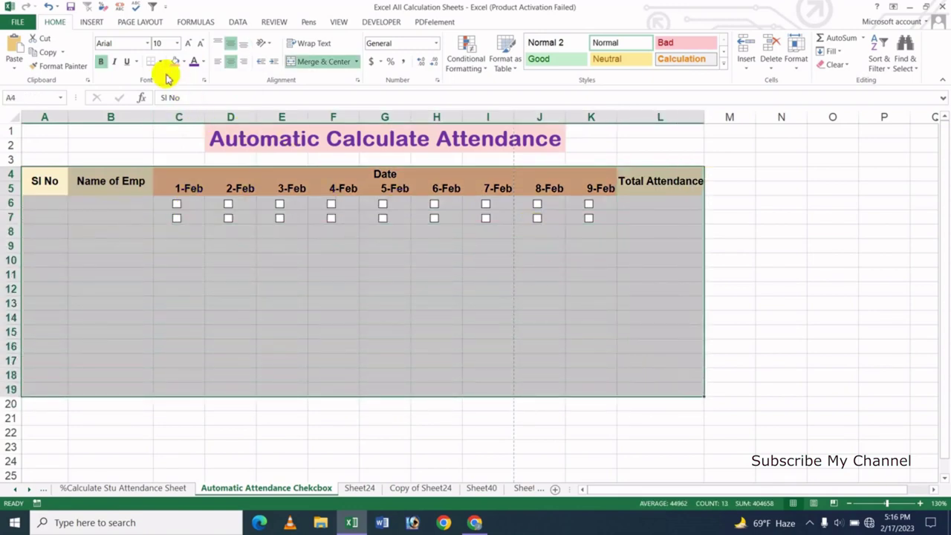
click(162, 66)
click(176, 167)
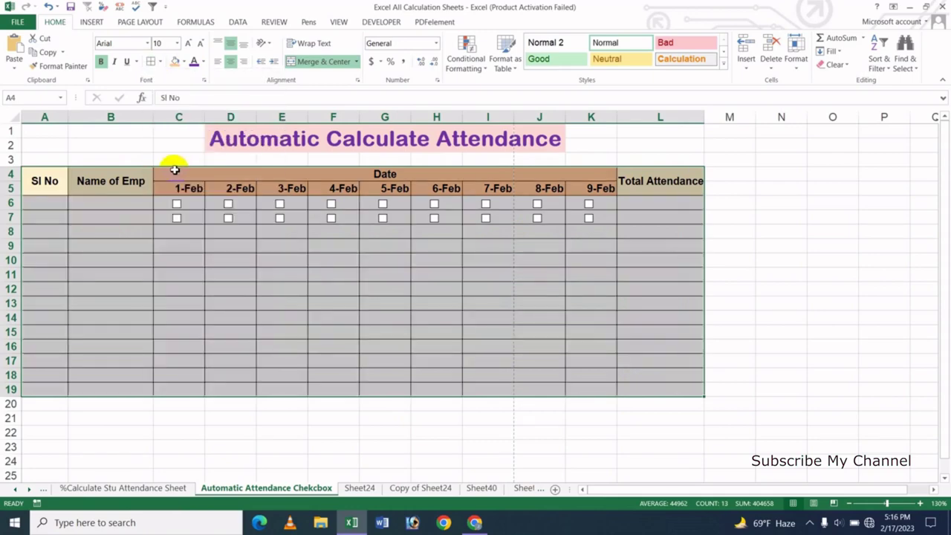
click(359, 290)
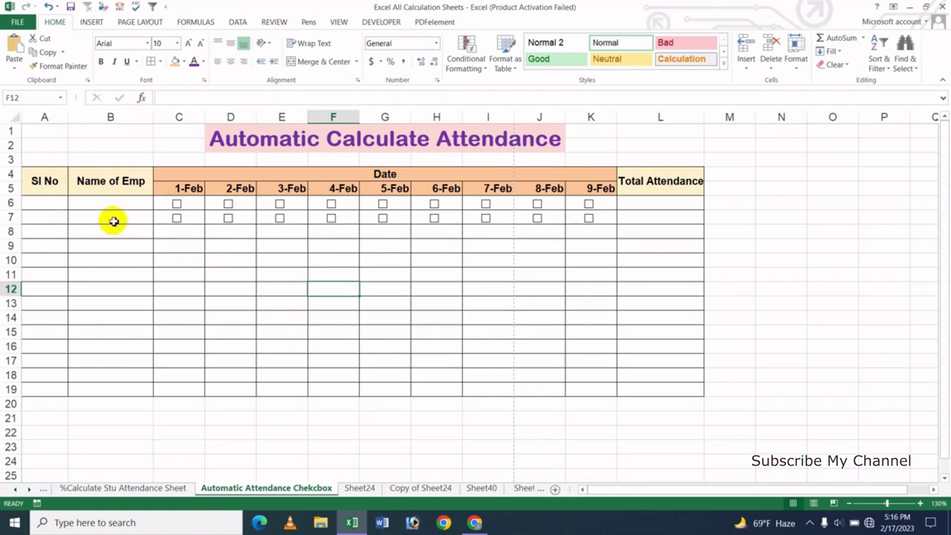
Number the Sl No column 1 to 14 down A6:A19
click(44, 208)
text(1)
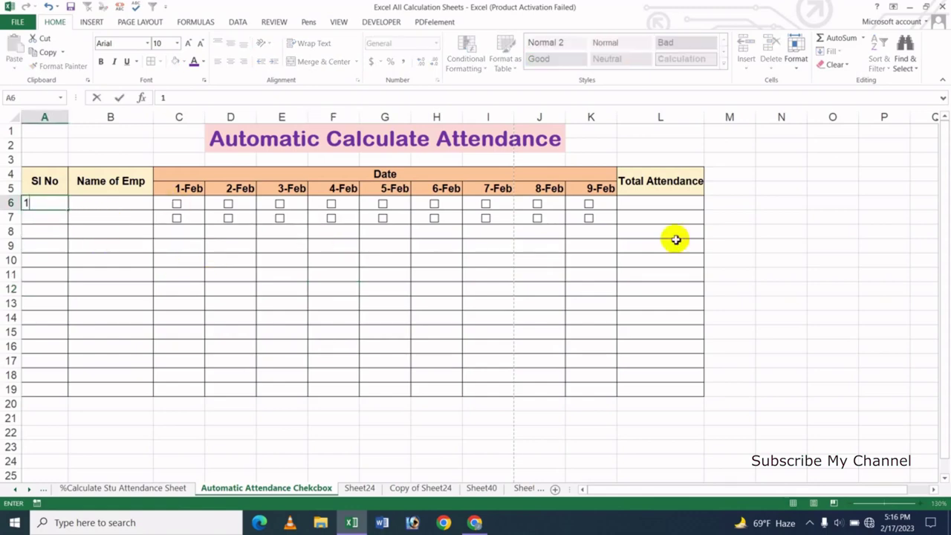
key(Return)
text(2)
click(138, 273)
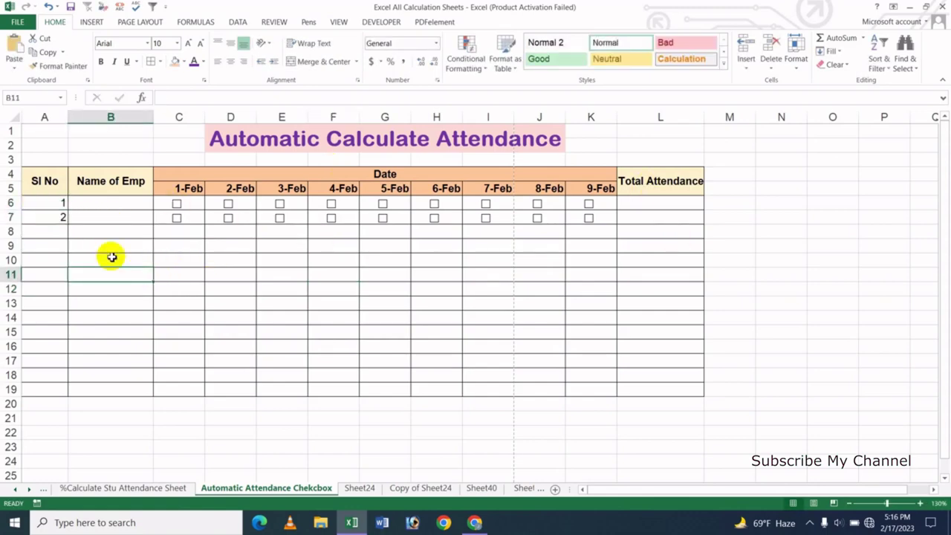
drag(52, 206, 84, 387)
click(134, 275)
Enter six employee names down B6:B11
click(97, 205)
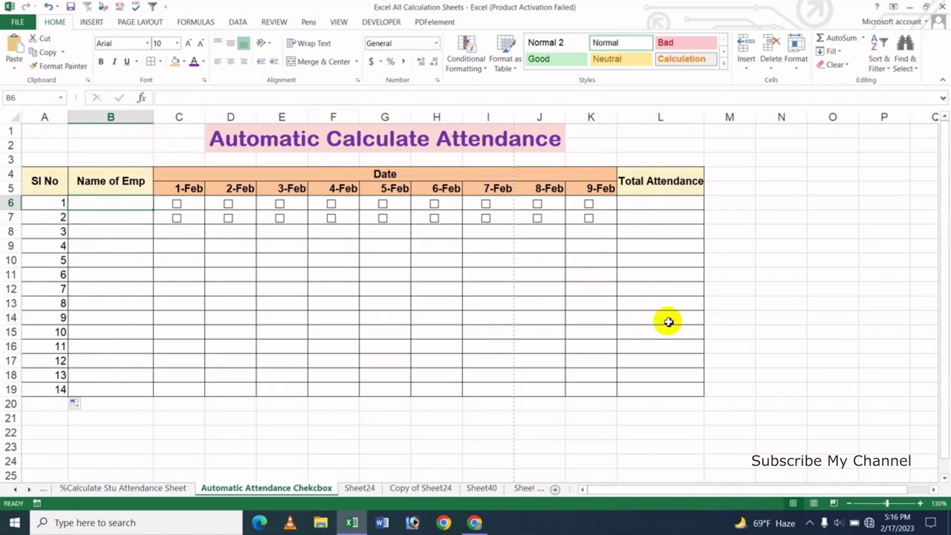
text(Hasan)
key(Return)
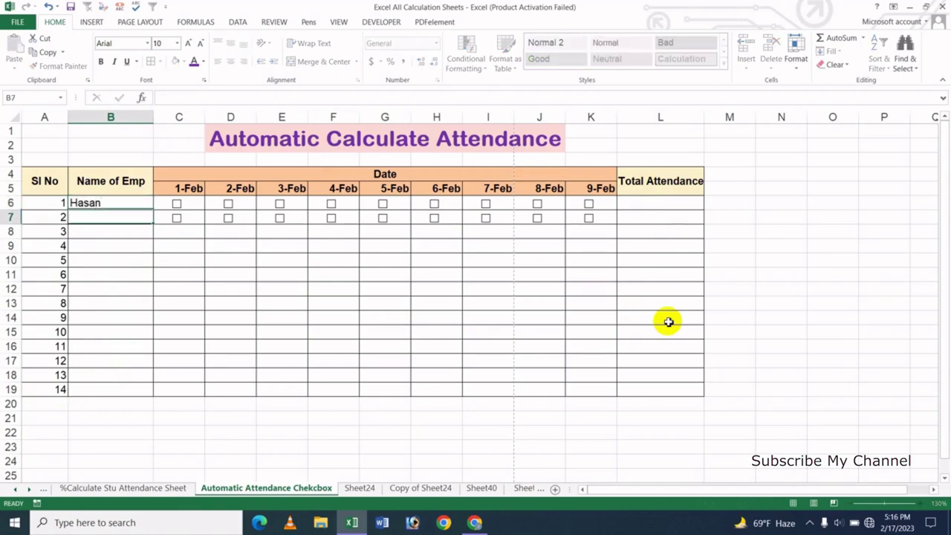
text(Monir)
key(Return)
text(J)
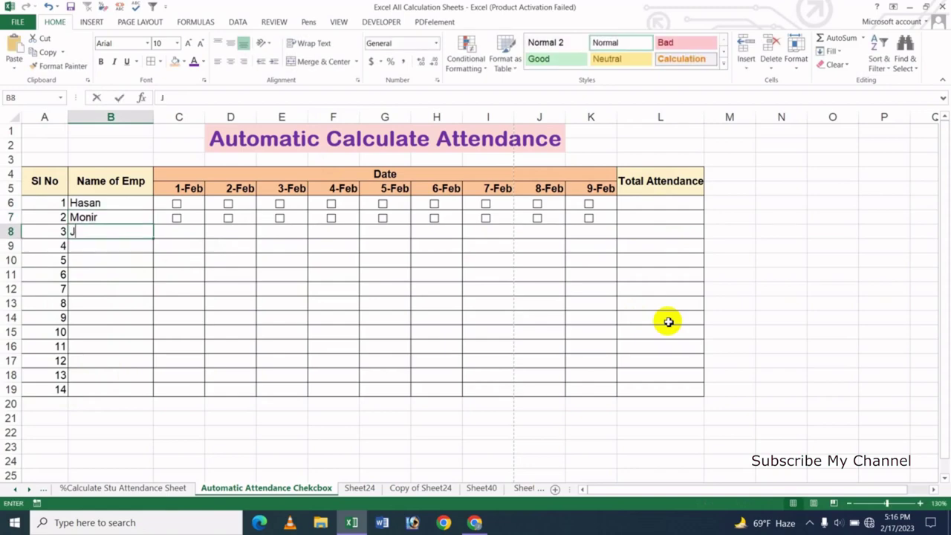
text(asuin)
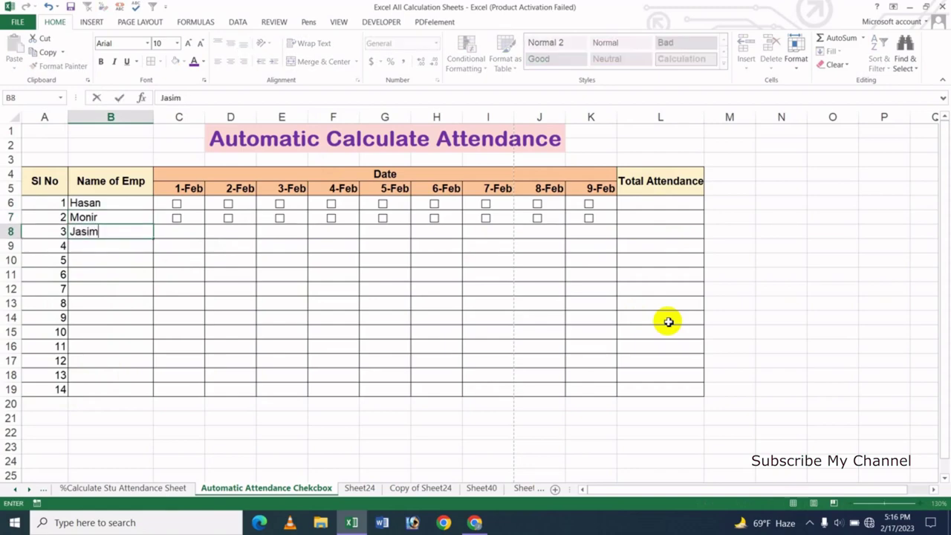
key(Return)
text(Karim)
key(Return)
text(Ponir)
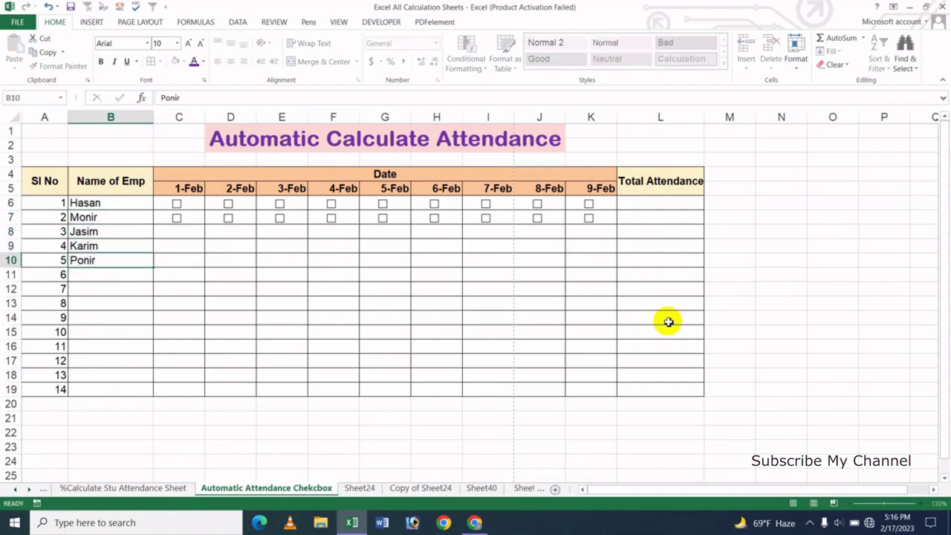
key(Return)
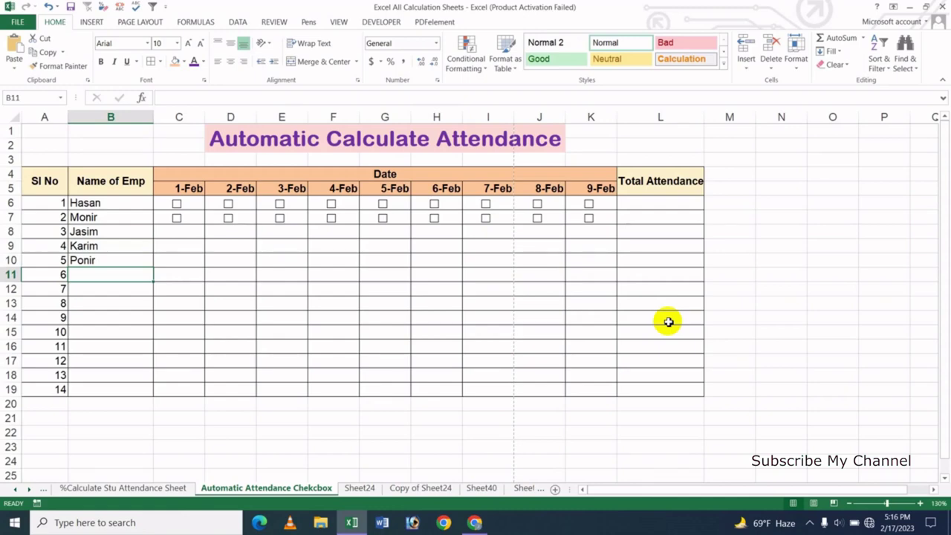
text(Tutul)
key(Return)
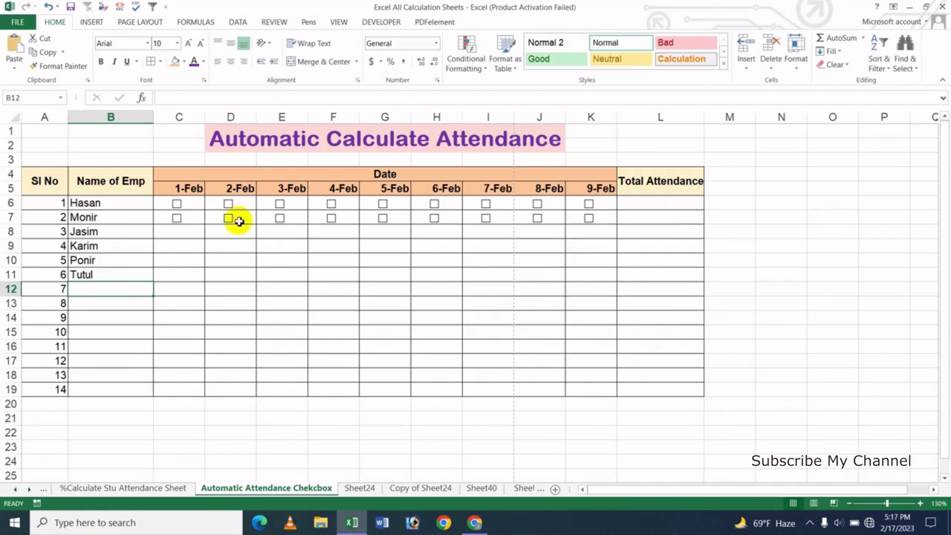
click(112, 208)
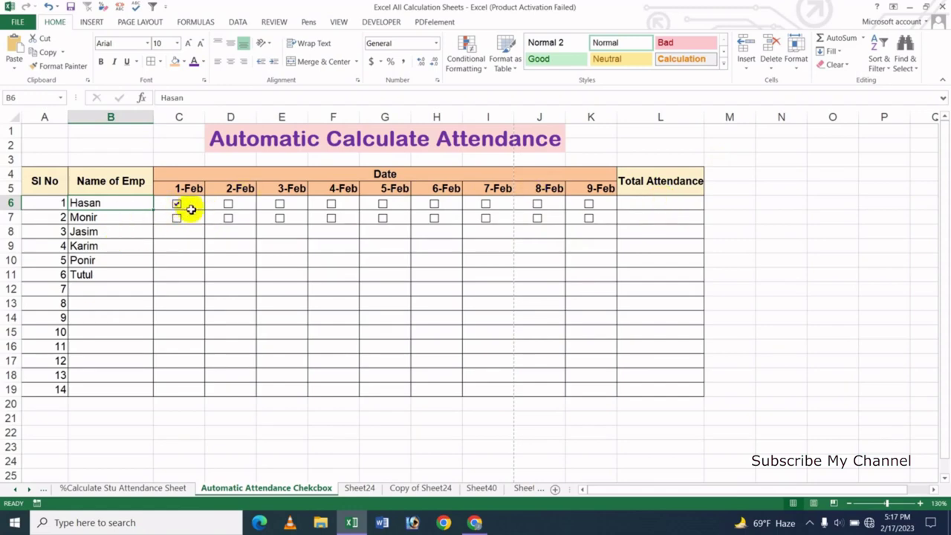
click(345, 207)
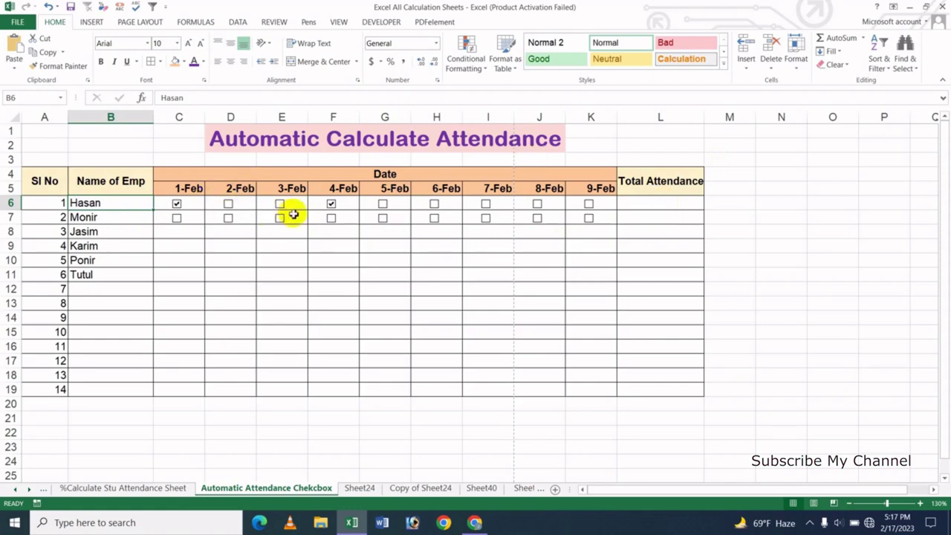
click(382, 204)
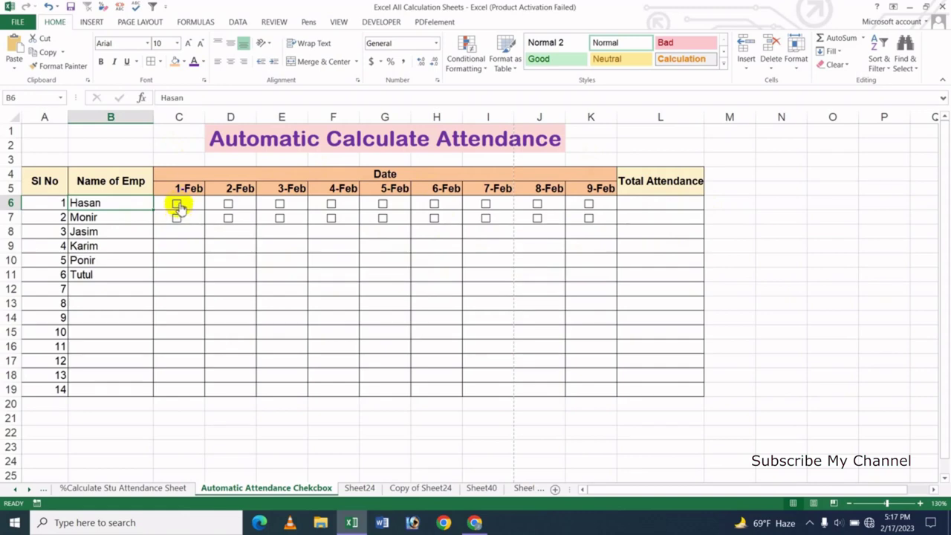
Set the first employee's 1-Feb checkbox cell link to $C$6 and toggle it
right_click(179, 206)
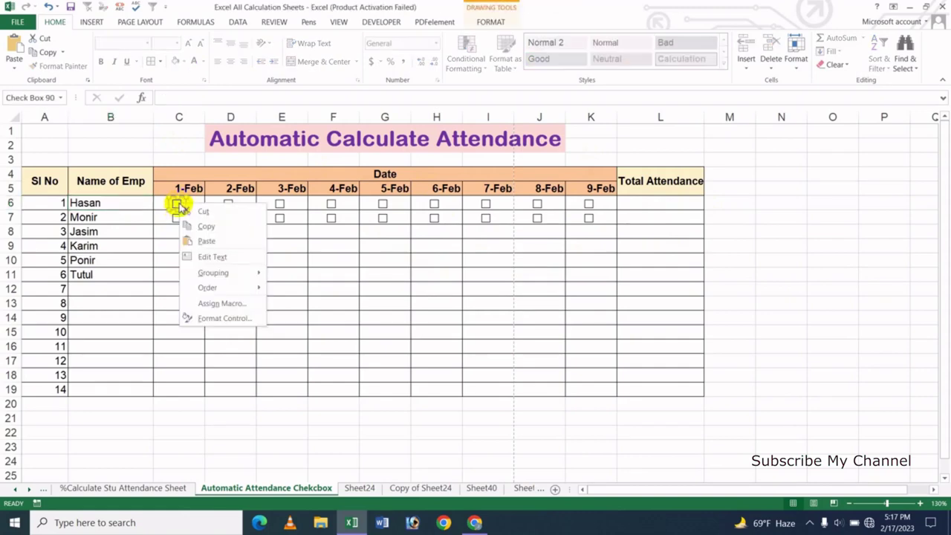
click(232, 320)
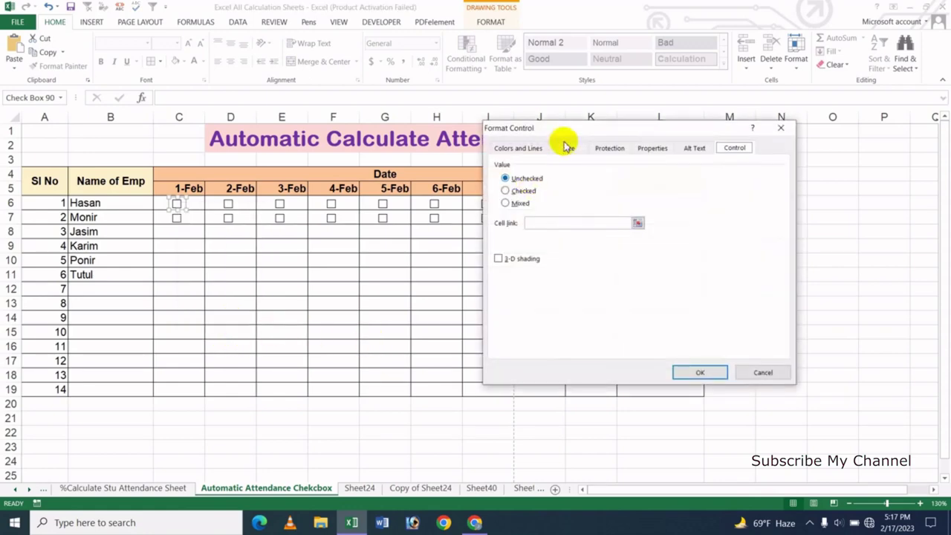
drag(559, 136, 584, 191)
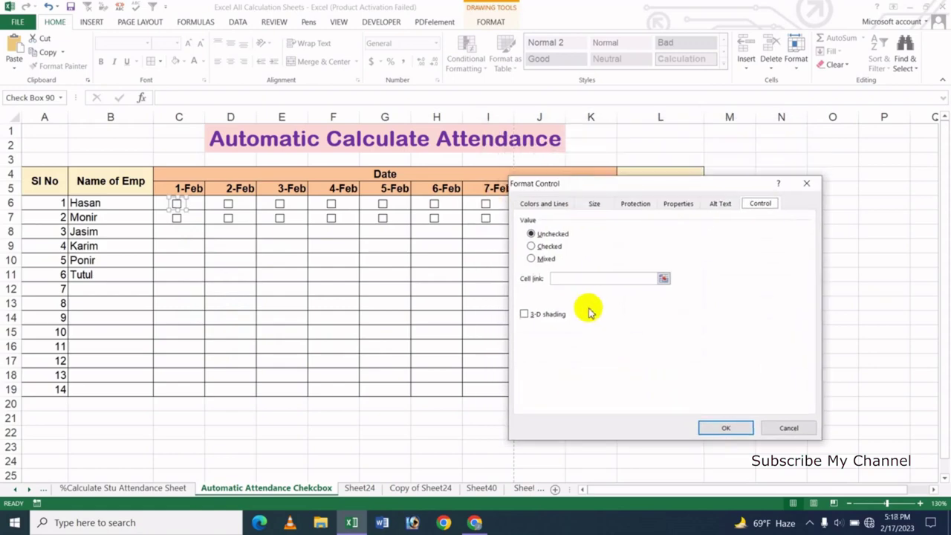
click(579, 280)
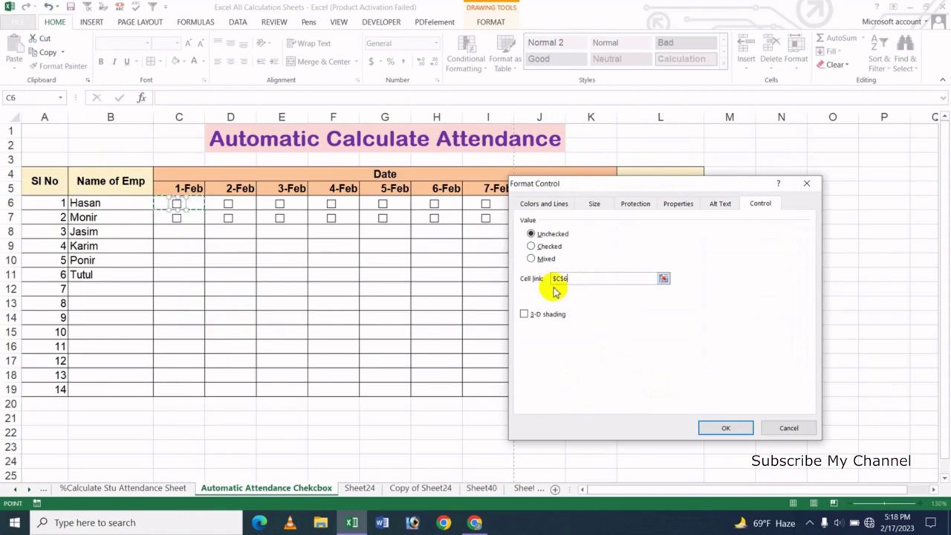
click(725, 427)
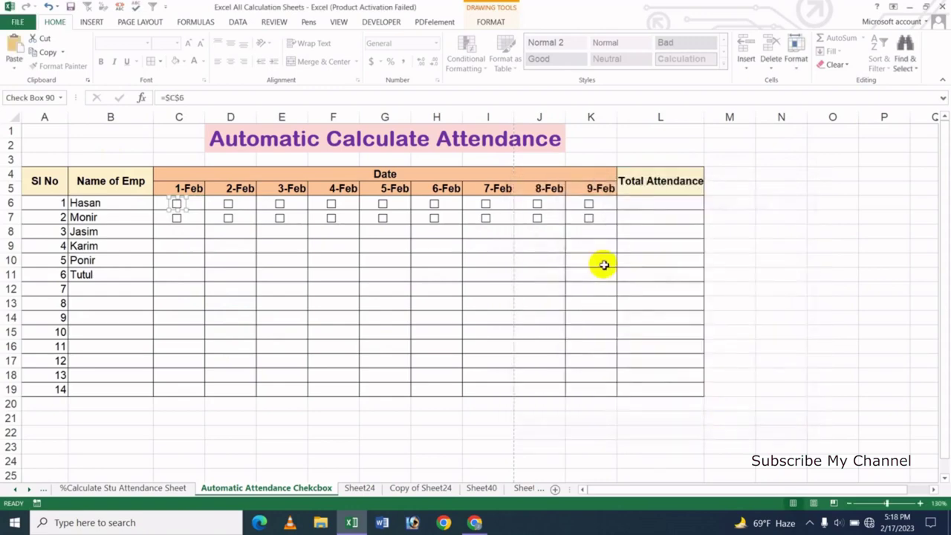
click(183, 250)
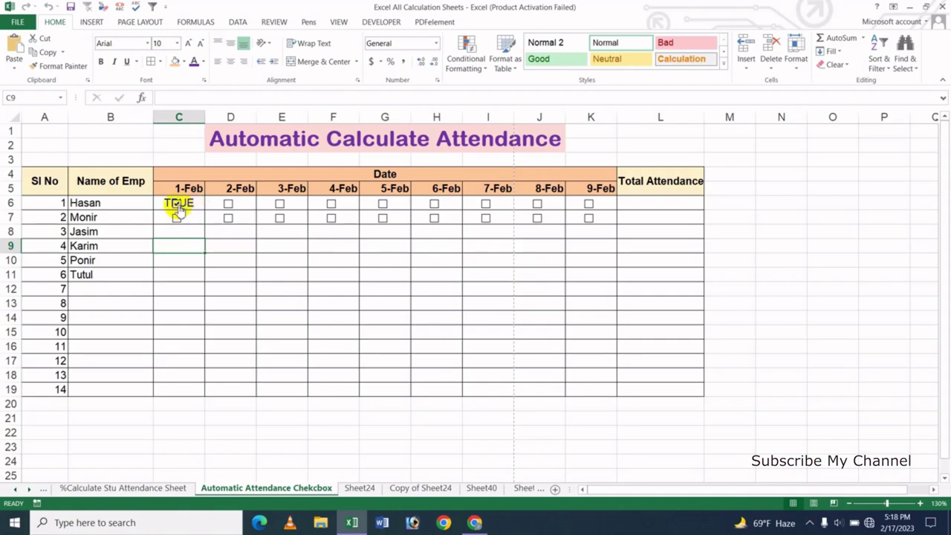
click(178, 205)
Link Hasan's 2-Feb checkbox to cell D6 and his 3-Feb checkbox to E6
right_click(228, 204)
click(283, 321)
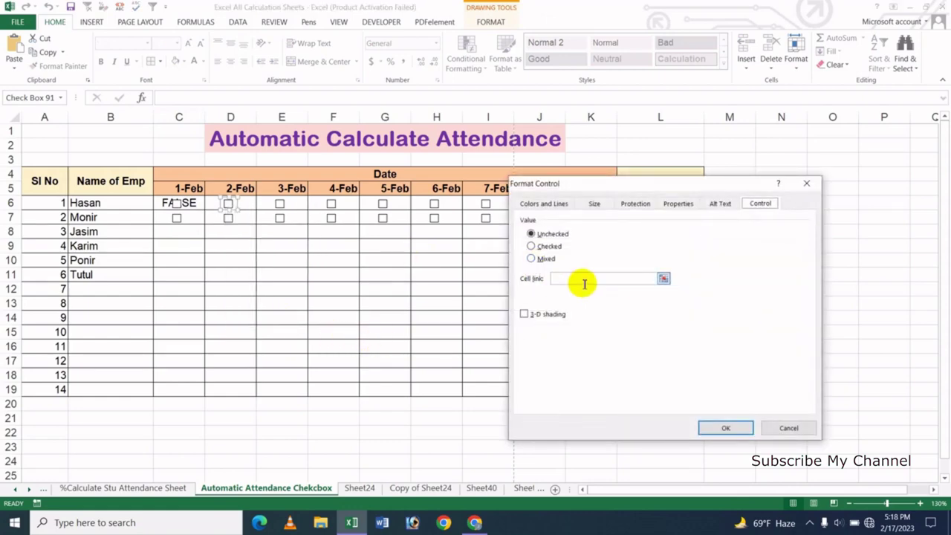
click(582, 279)
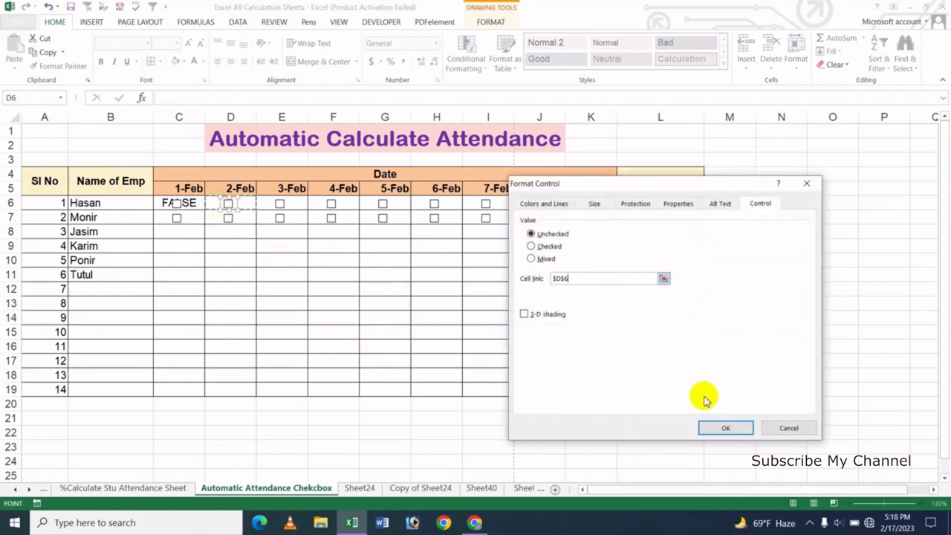
click(718, 426)
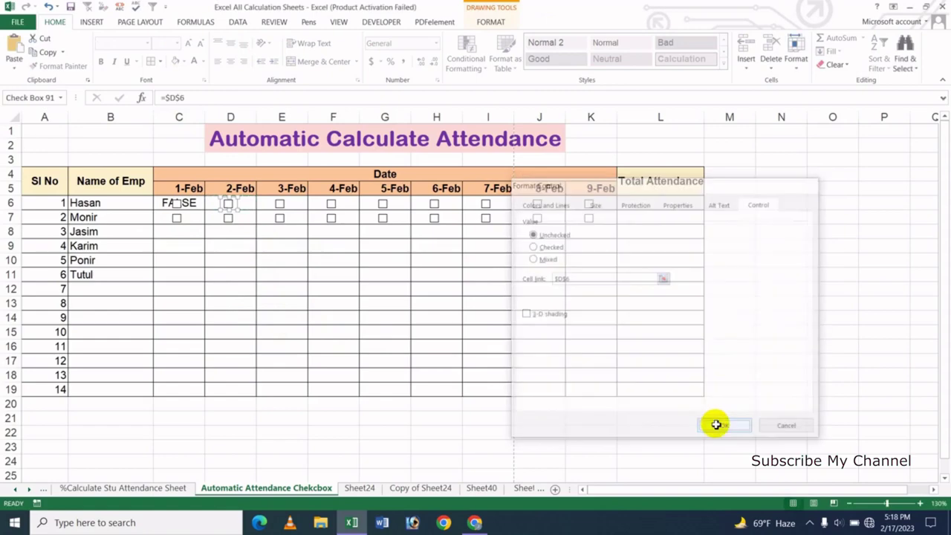
right_click(282, 211)
click(346, 324)
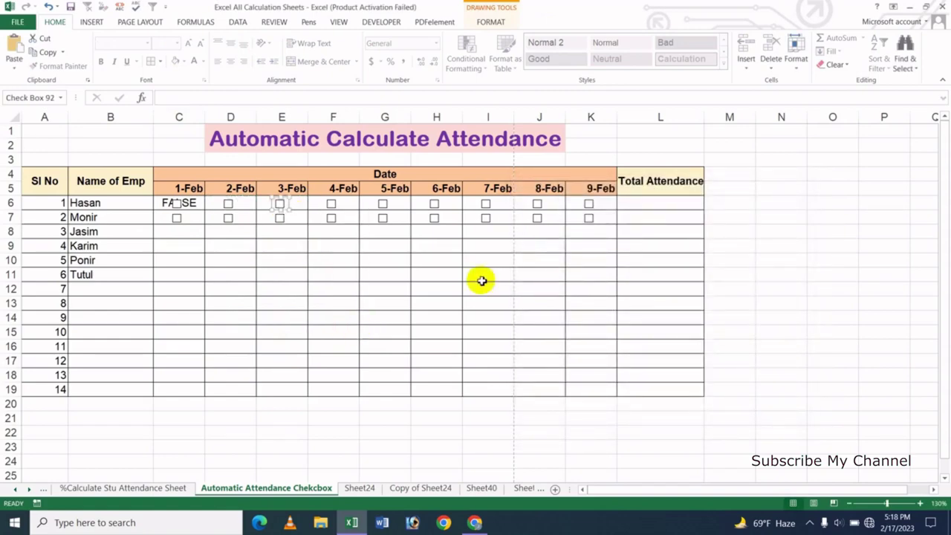
click(557, 278)
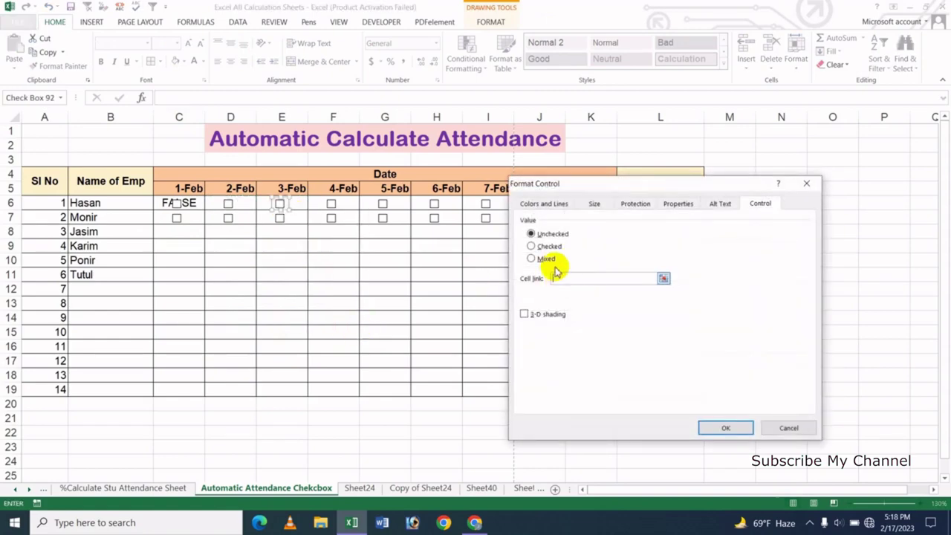
click(266, 204)
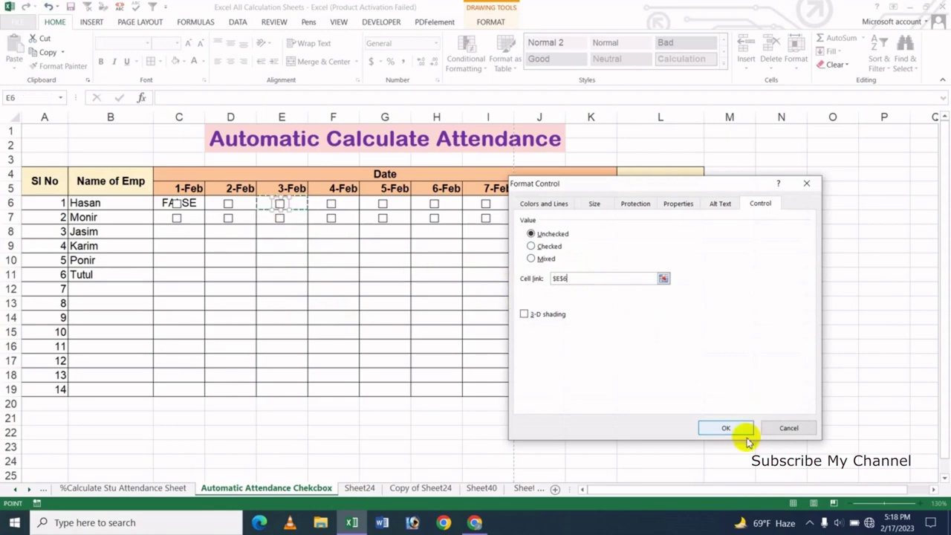
click(726, 430)
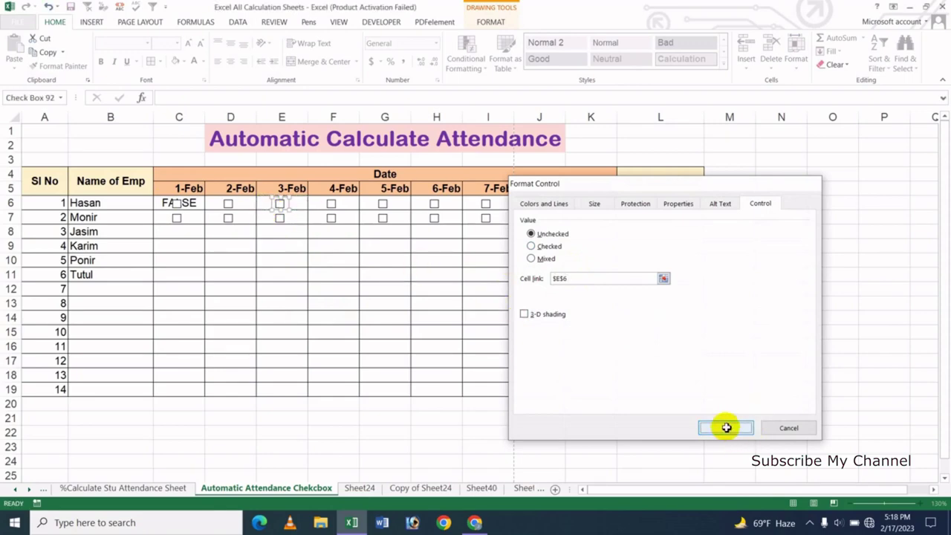
Link Hasan's 4-Feb checkbox to cell F6 and his 5-Feb checkbox to G6
right_click(331, 206)
click(378, 322)
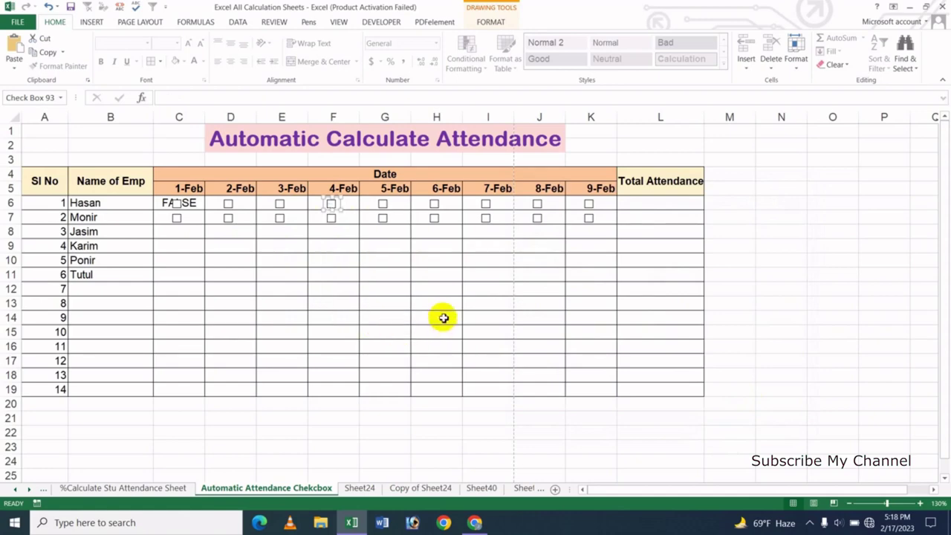
click(584, 278)
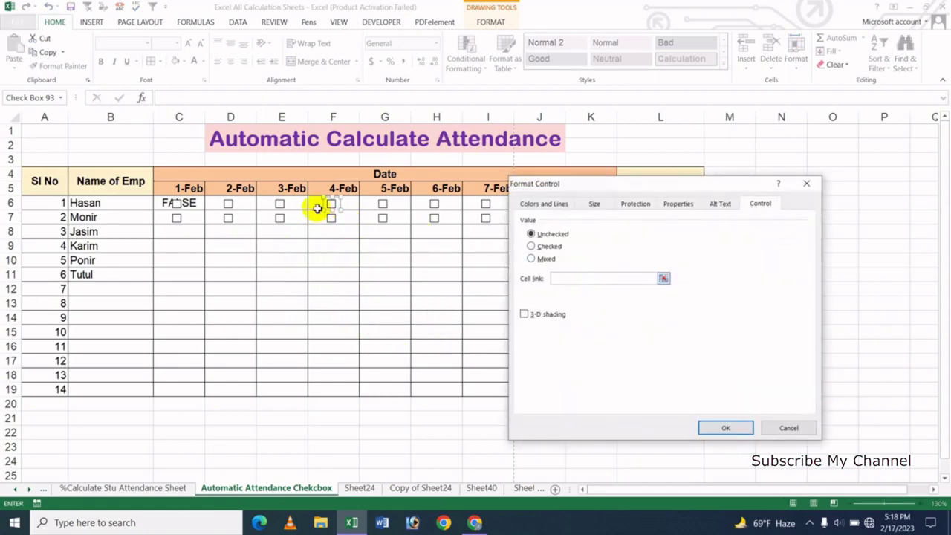
click(712, 428)
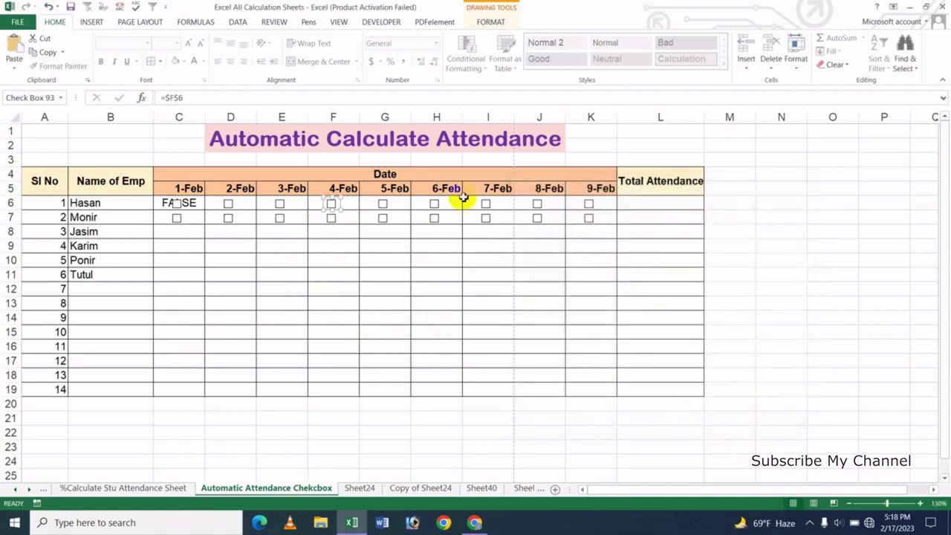
right_click(384, 205)
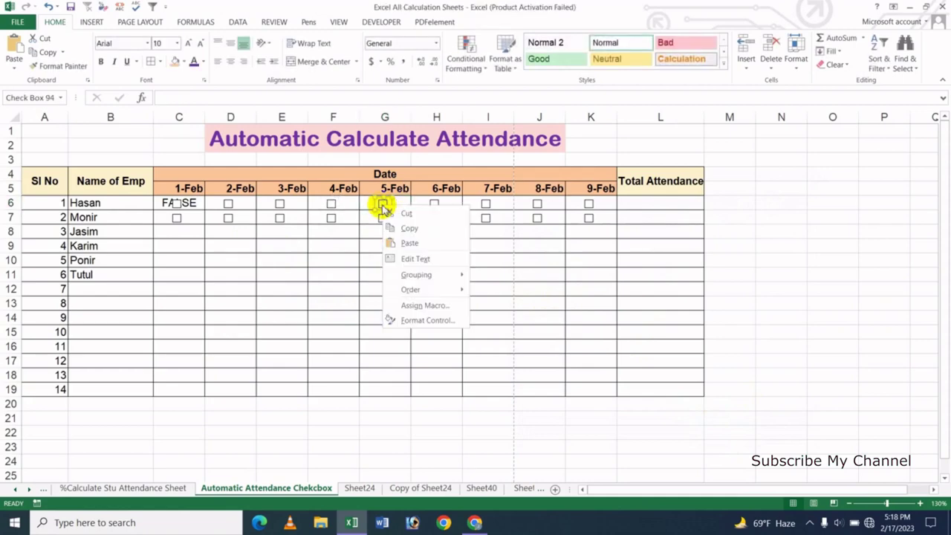
click(418, 322)
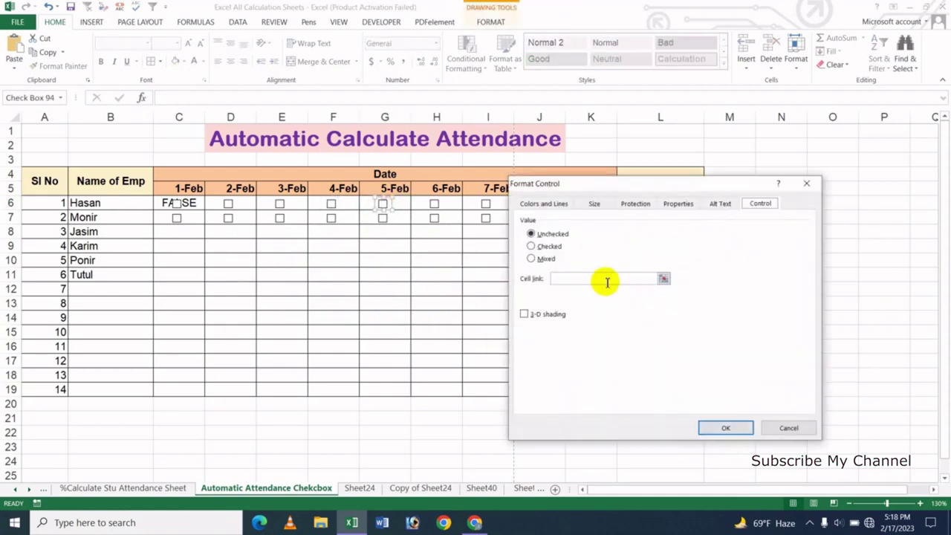
click(605, 277)
click(399, 208)
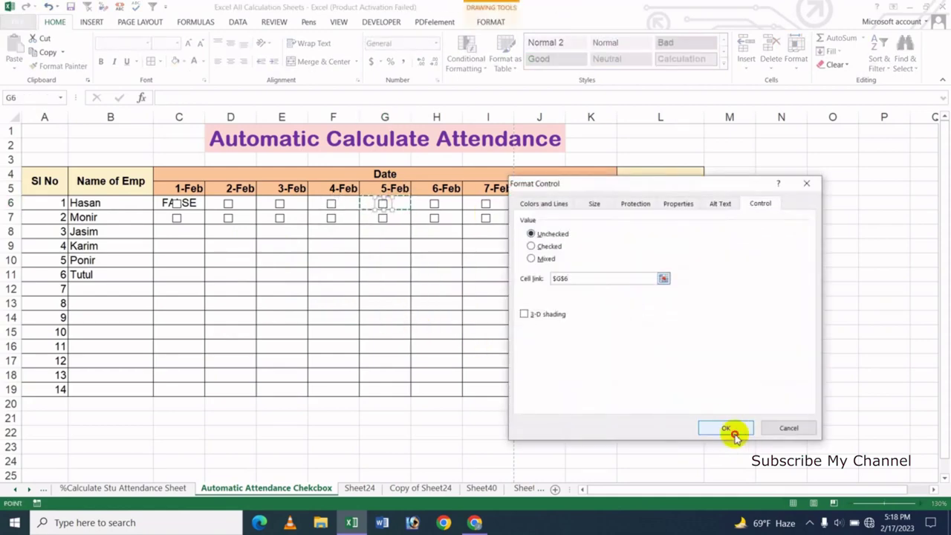
click(729, 431)
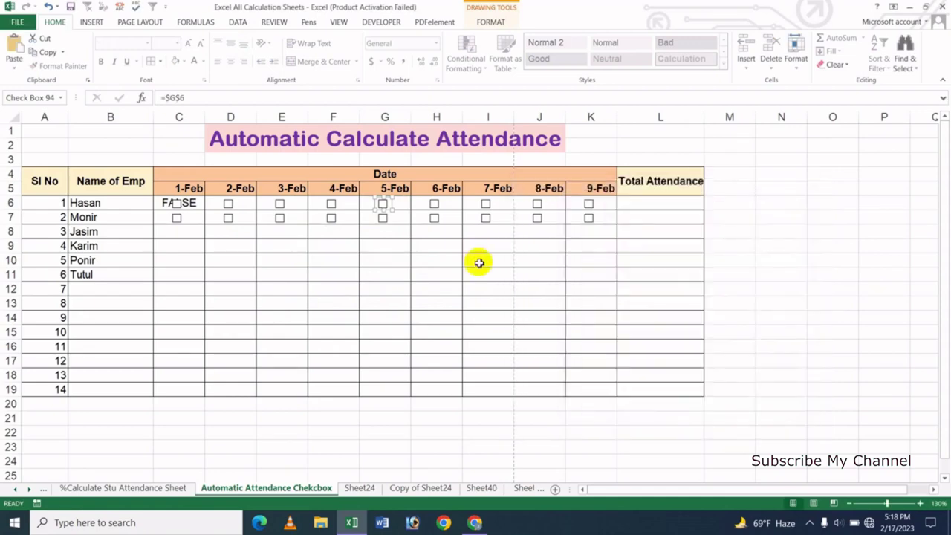
Link Hasan's 6-Feb checkbox to cell H6 and his 7-Feb checkbox to I6
right_click(435, 208)
click(489, 321)
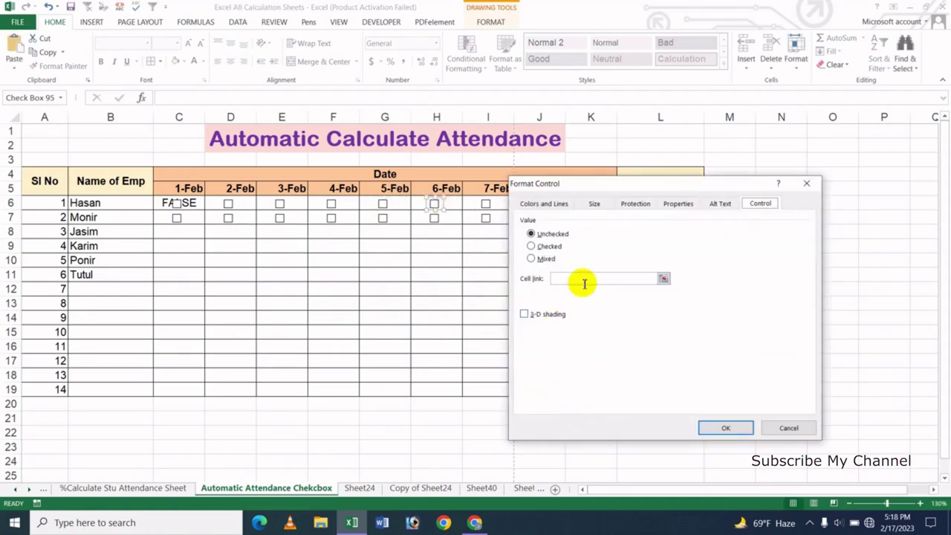
click(585, 280)
click(419, 205)
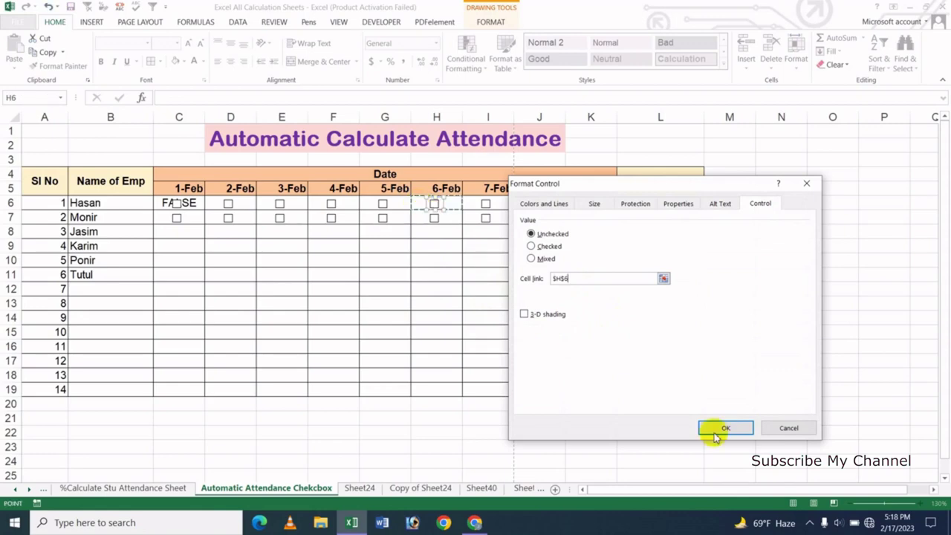
click(722, 429)
click(506, 208)
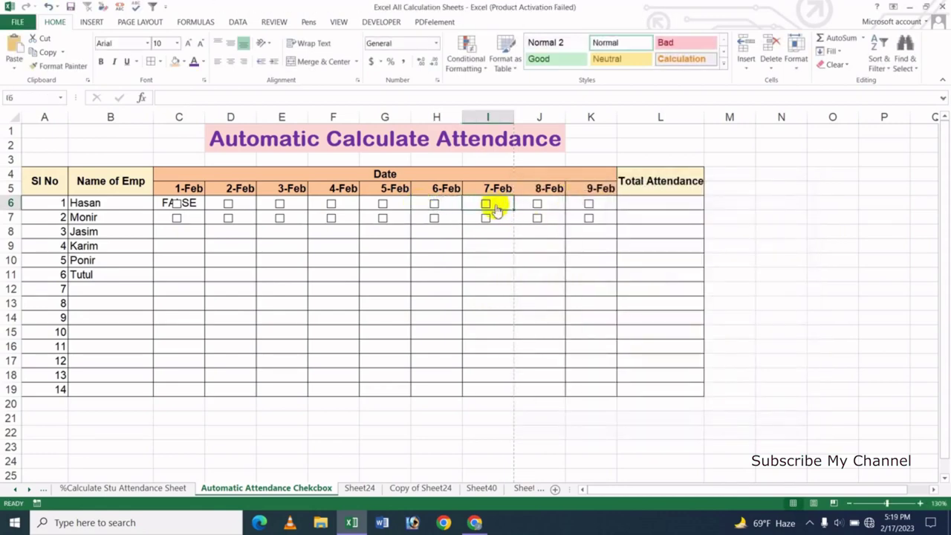
right_click(485, 204)
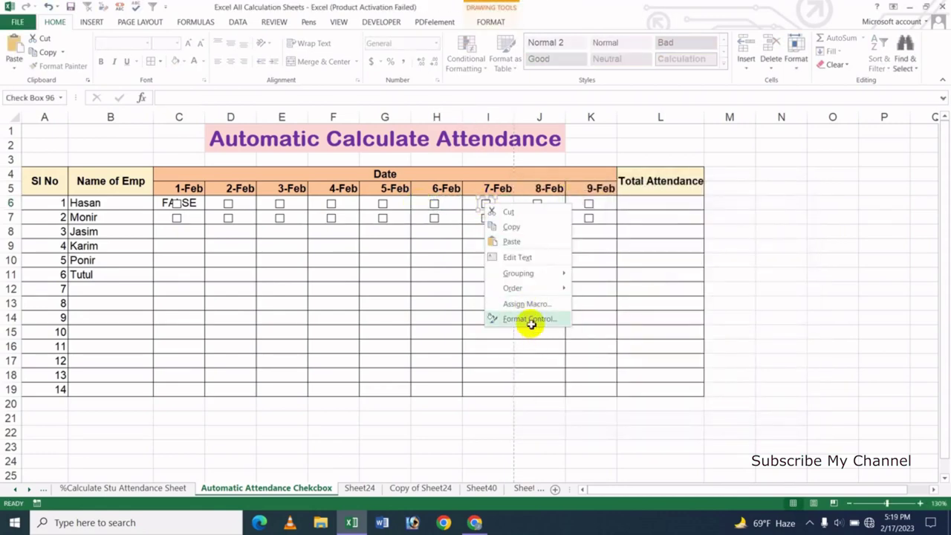
click(530, 319)
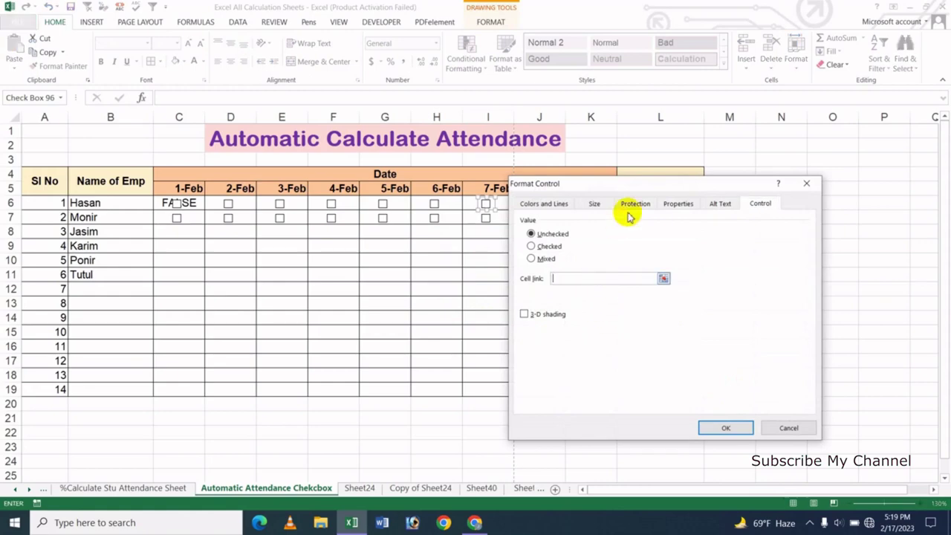
drag(579, 183, 627, 259)
click(507, 207)
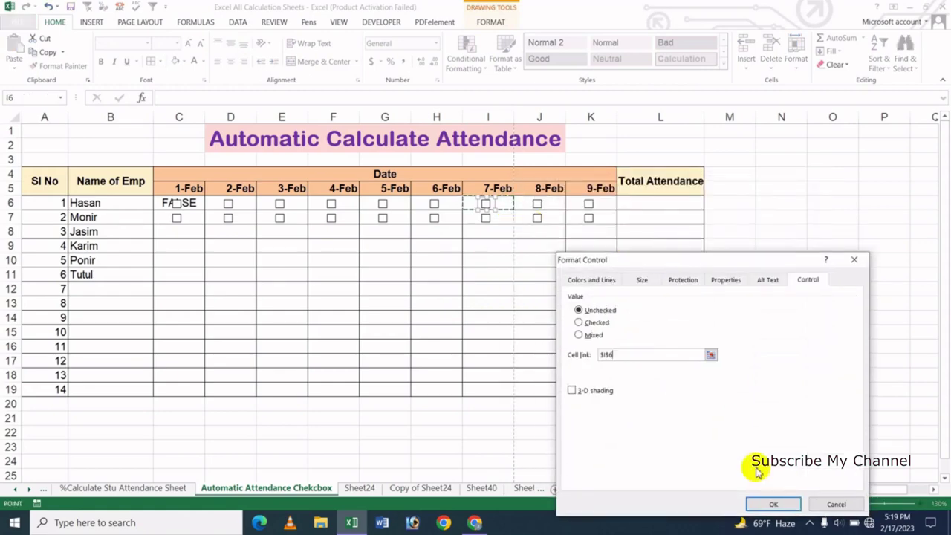
click(773, 504)
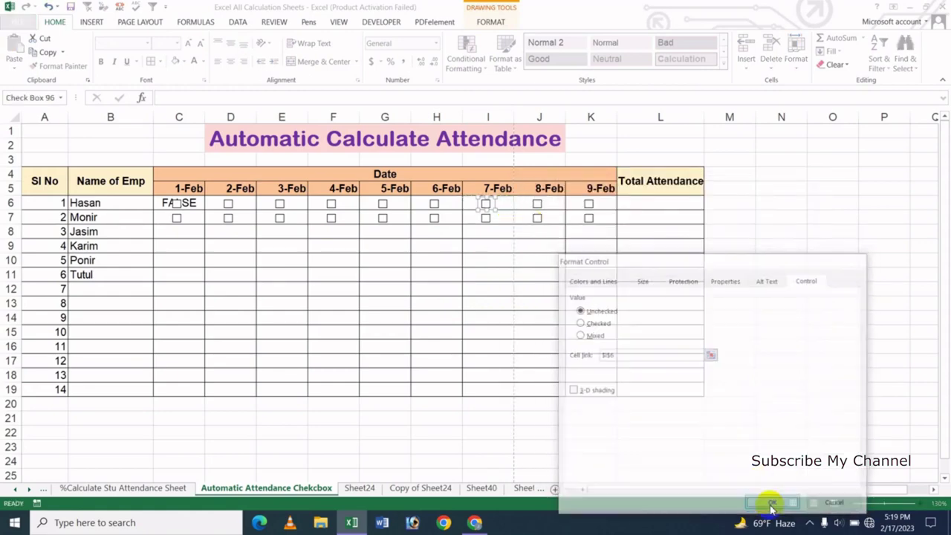
Cancel the stray Assign Macro dialog and link Hasan's 8-Feb checkbox to cell J6
right_click(540, 204)
click(593, 309)
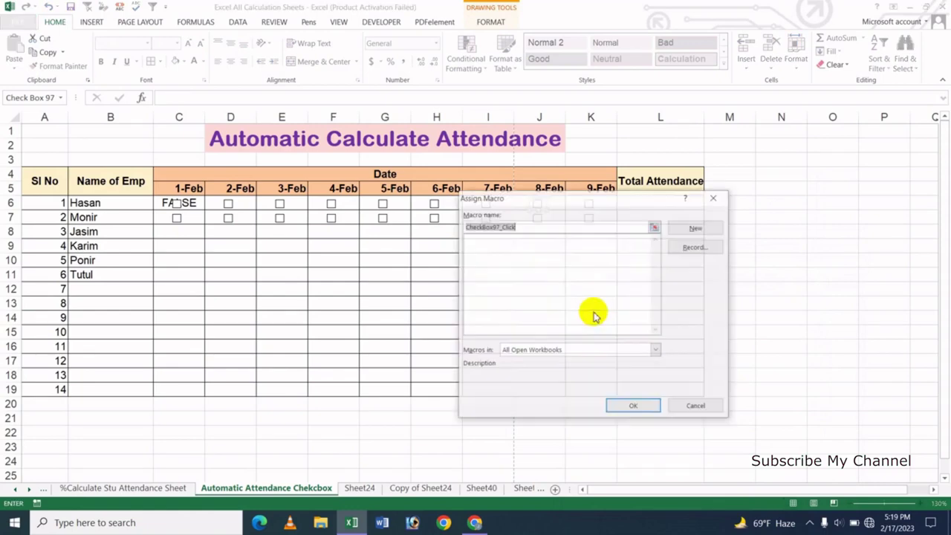
click(702, 405)
right_click(533, 207)
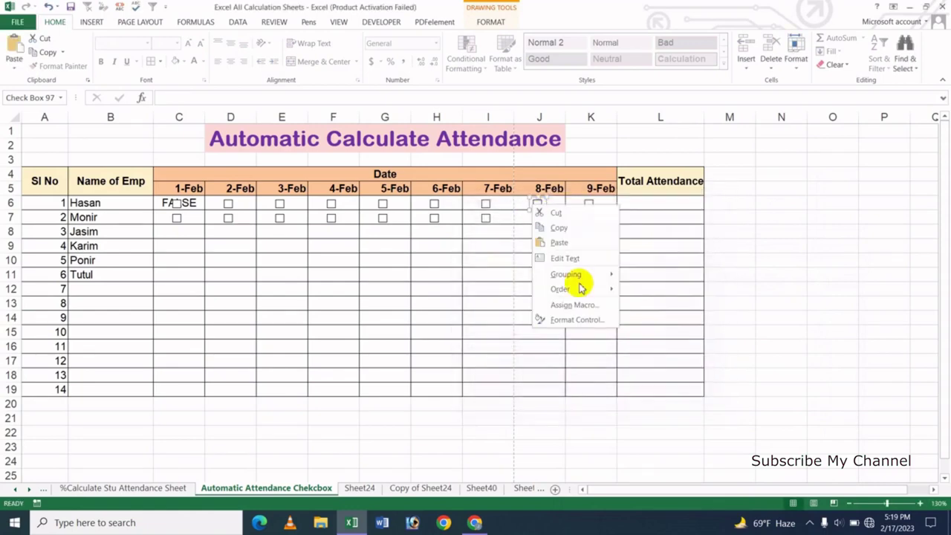
click(579, 320)
click(640, 344)
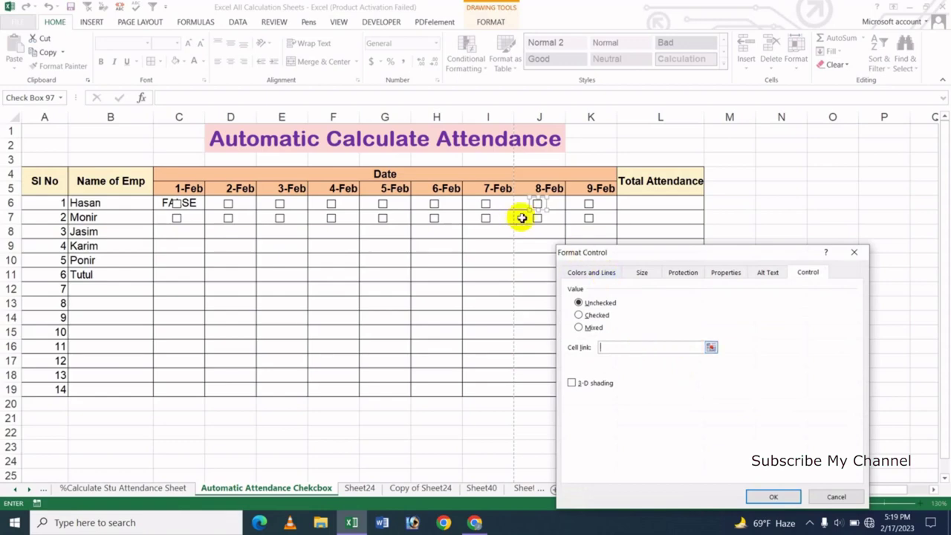
click(552, 206)
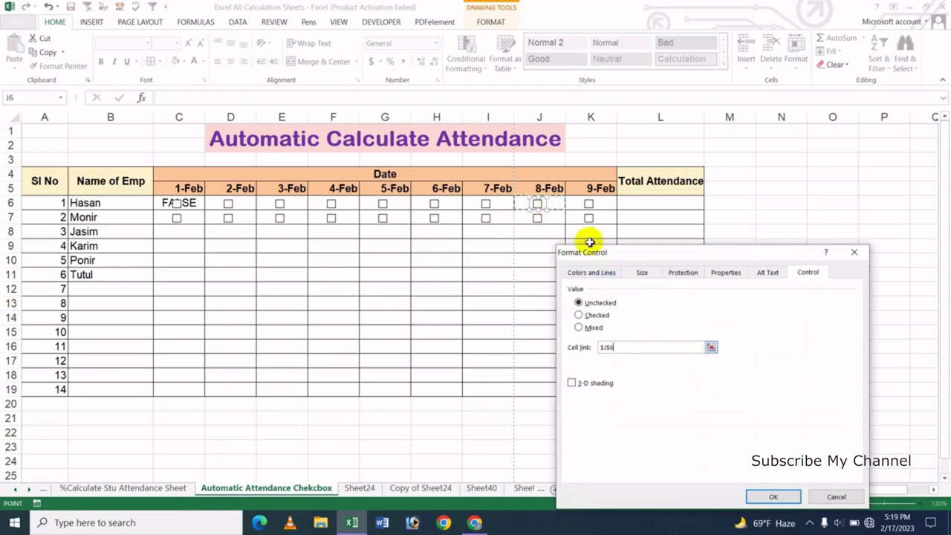
click(762, 497)
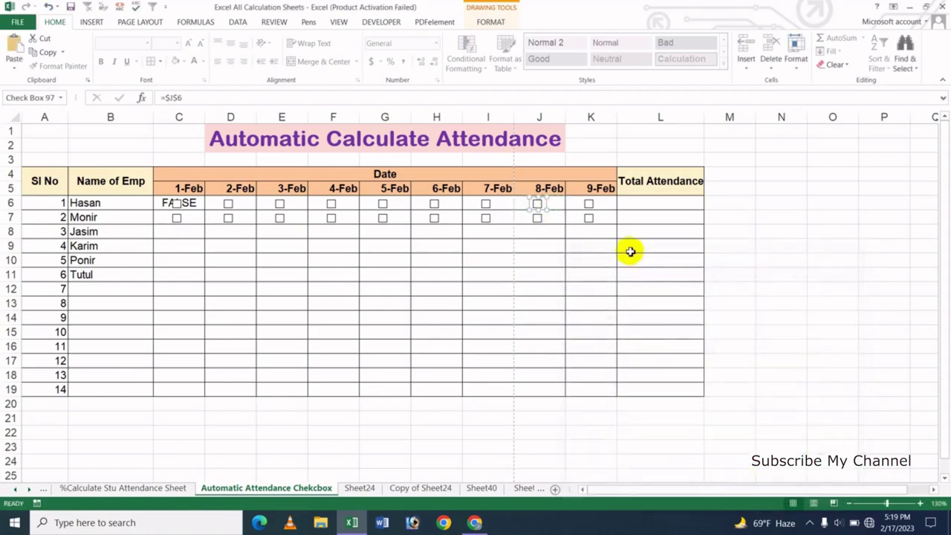
Link Hasan's 9-Feb checkbox to cell K6 via Format Control
right_click(591, 205)
click(637, 321)
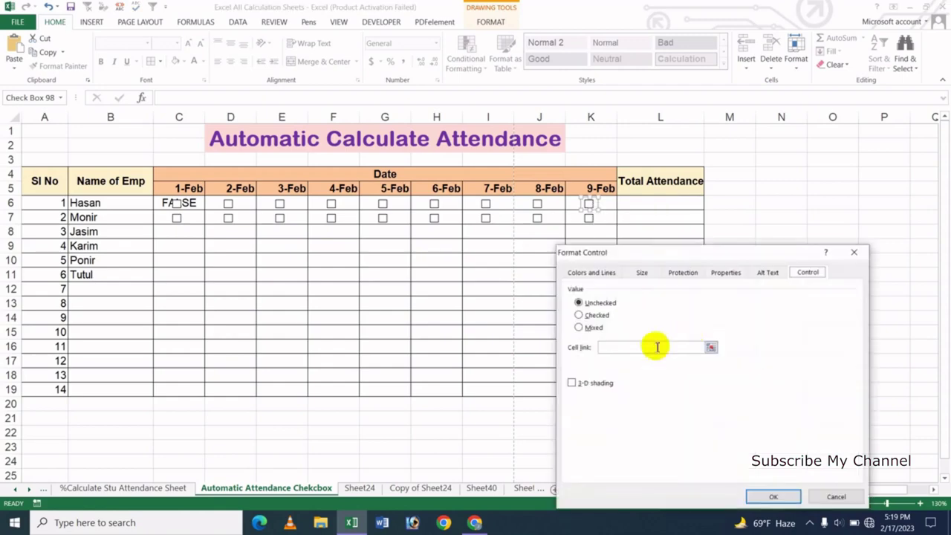
click(656, 347)
click(571, 205)
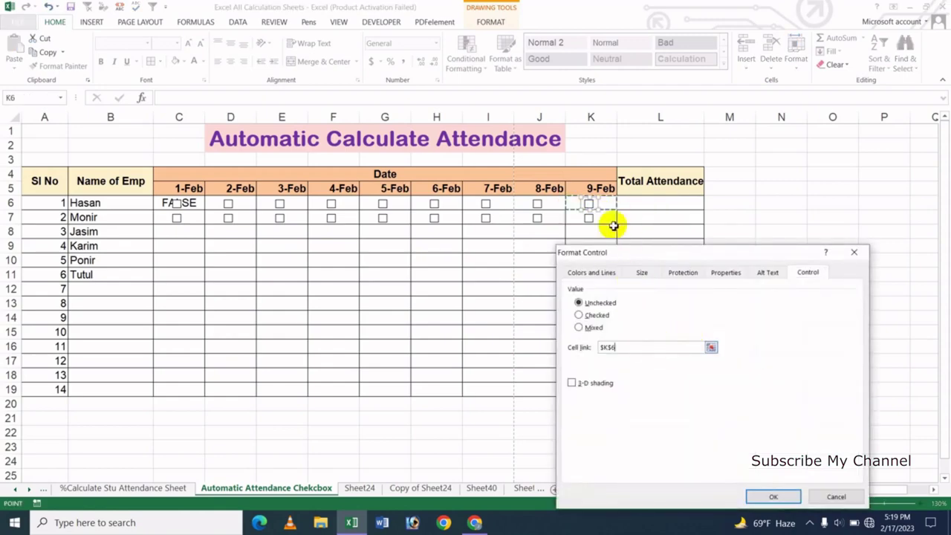
click(773, 496)
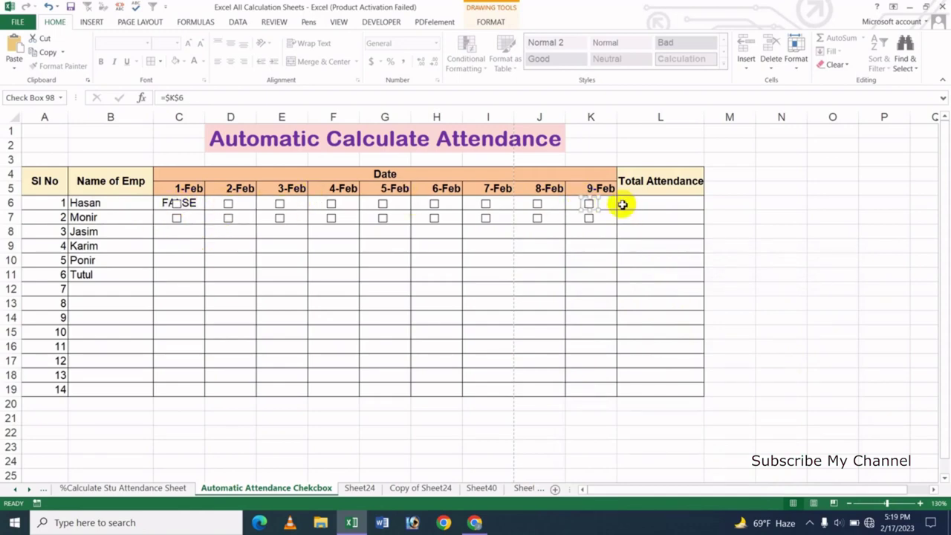
Untick Hasan's 6-Feb box and tick 8-Feb and 9-Feb so J6 and K6 read TRUE
click(470, 271)
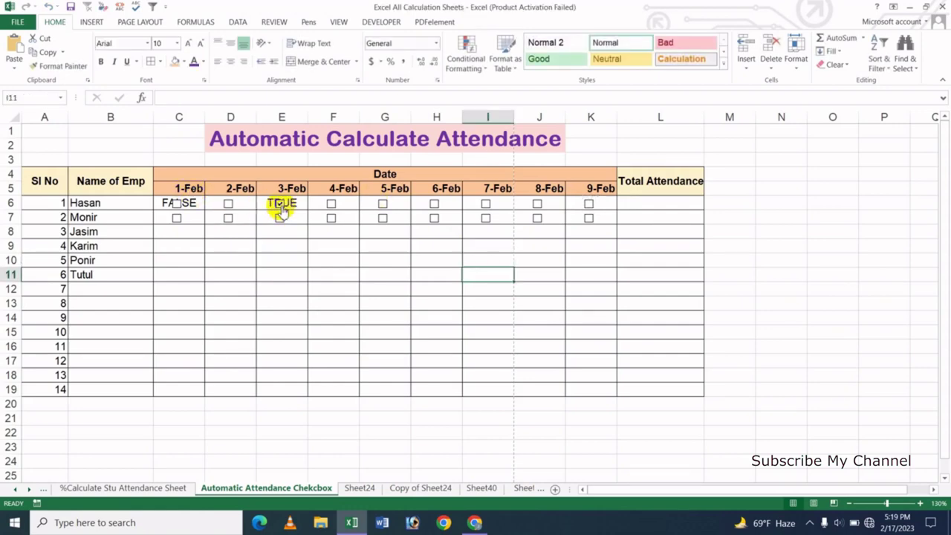
click(434, 203)
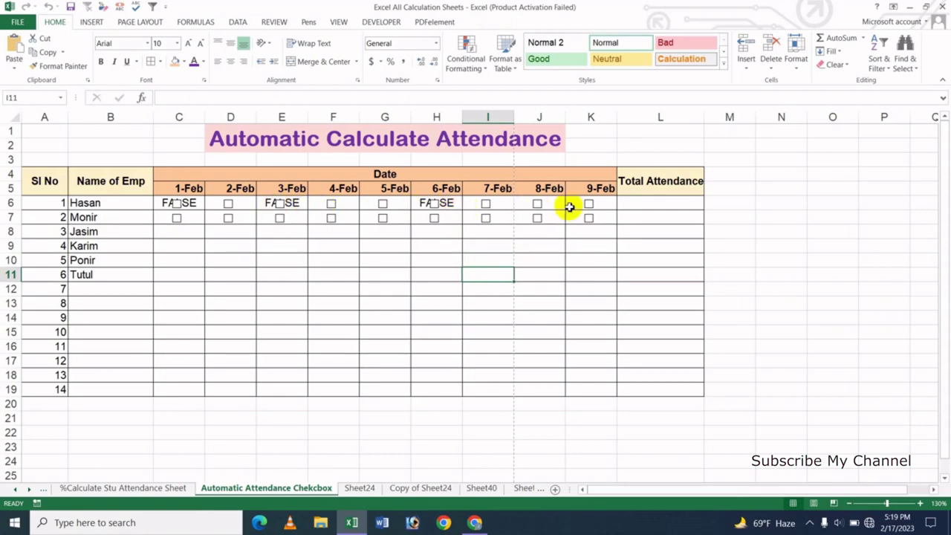
click(540, 203)
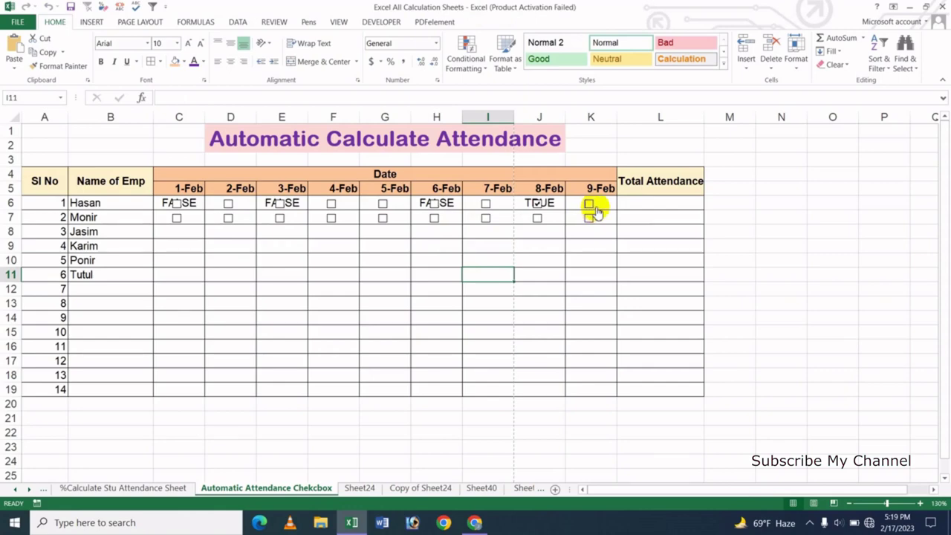
click(591, 205)
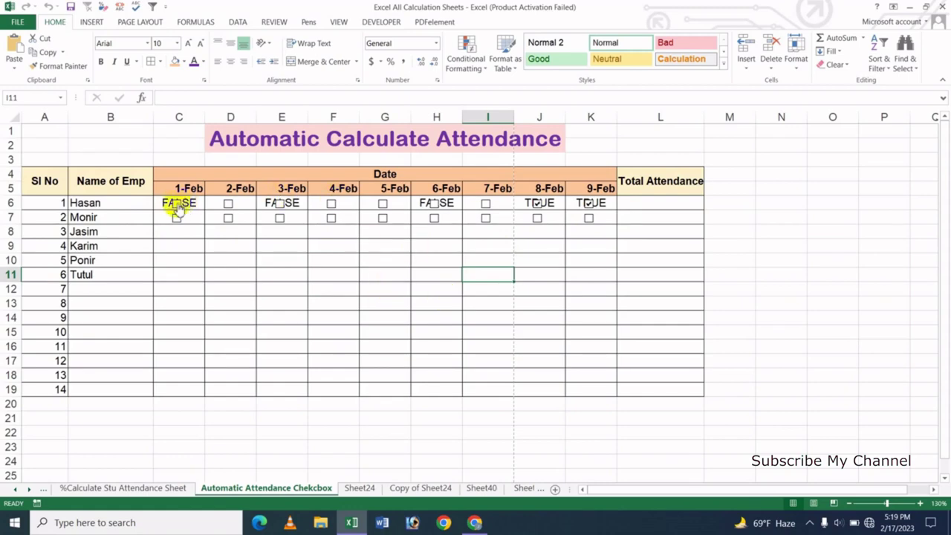
Give Hasan's cells C6:K6 white font so the TRUE/FALSE values are hidden
drag(165, 202, 573, 203)
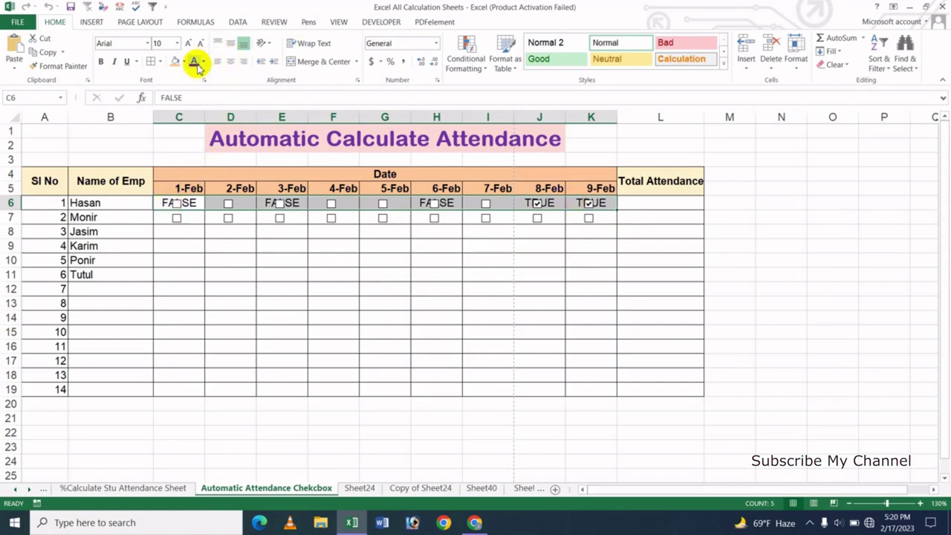
click(205, 63)
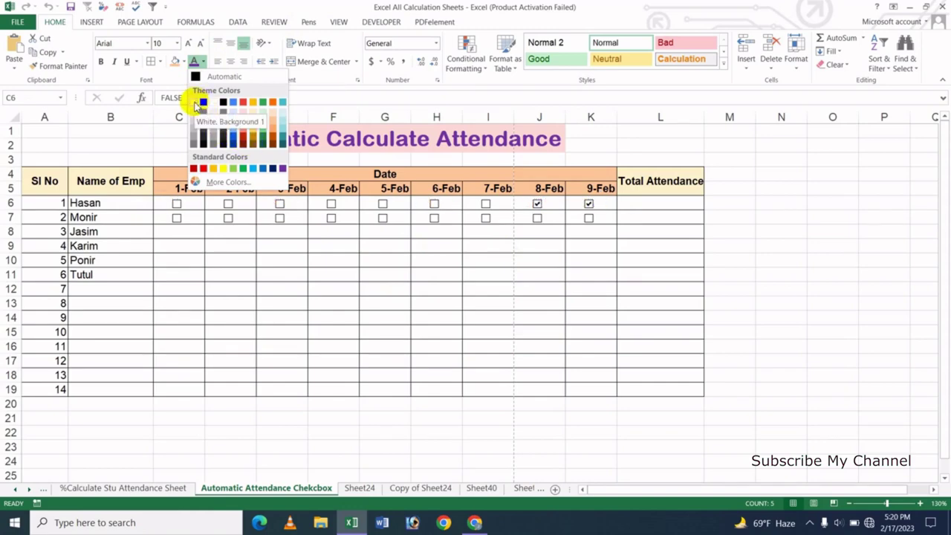
click(198, 106)
click(312, 263)
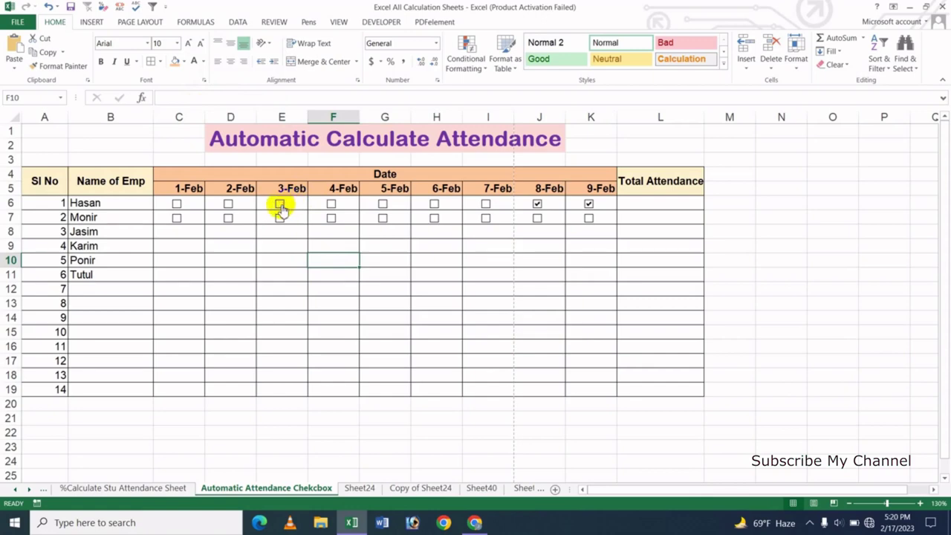
Untick Hasan's 4-Feb, 3-Feb, 8-Feb and 9-Feb checkboxes
click(330, 204)
click(280, 204)
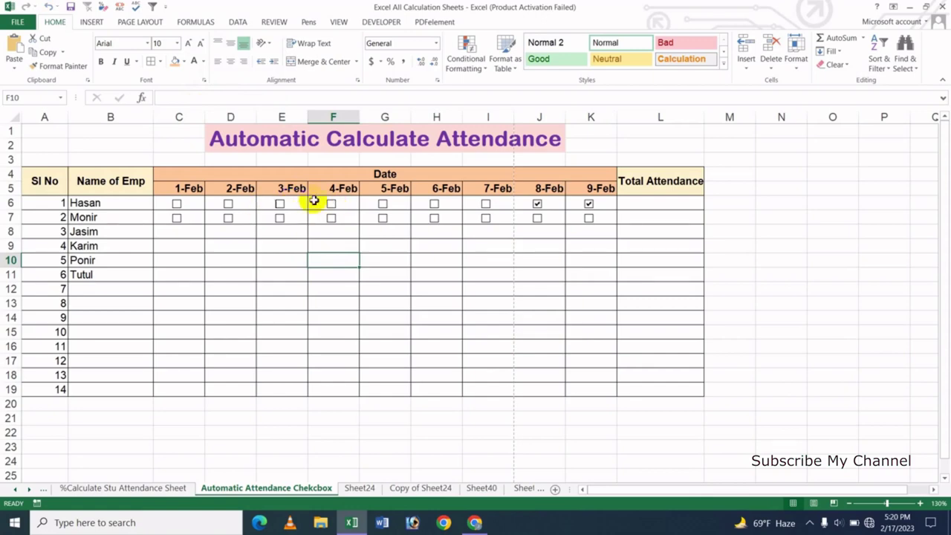
click(538, 205)
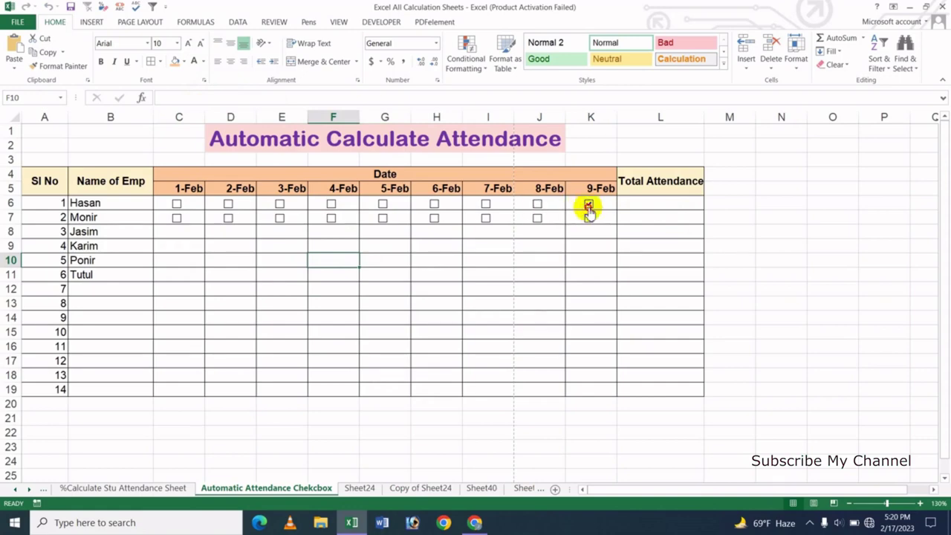
click(588, 205)
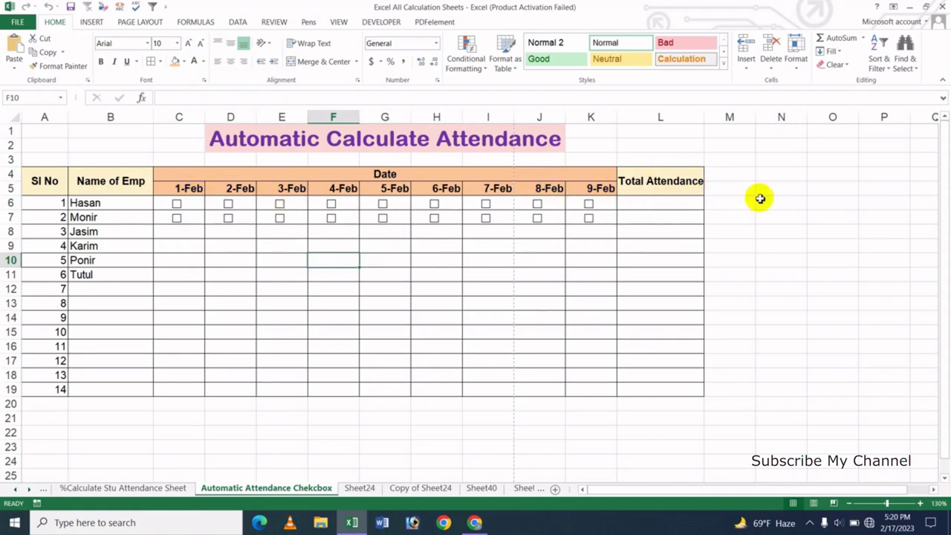
Enter =COUNTIF(C6:K6,TRUE) in L6 as Hasan's Total Attendance
click(646, 206)
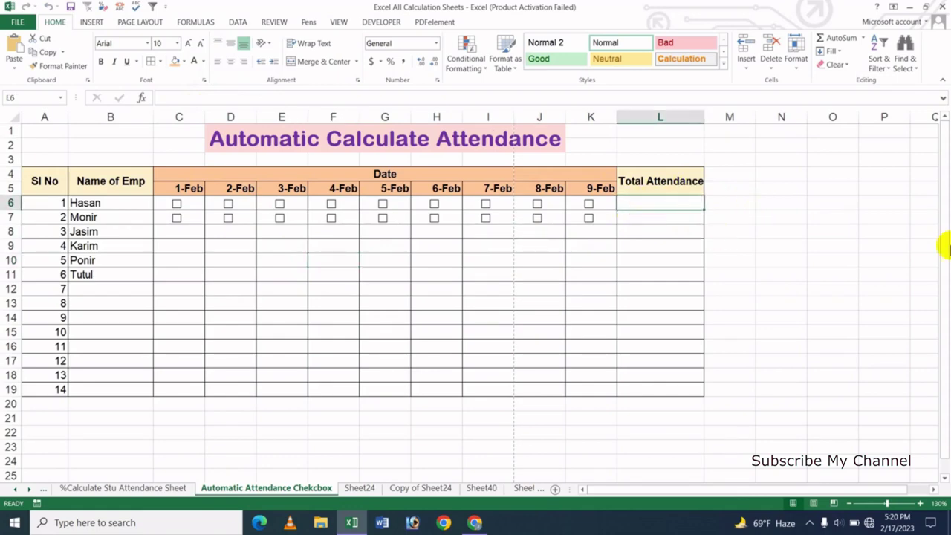
text(+)
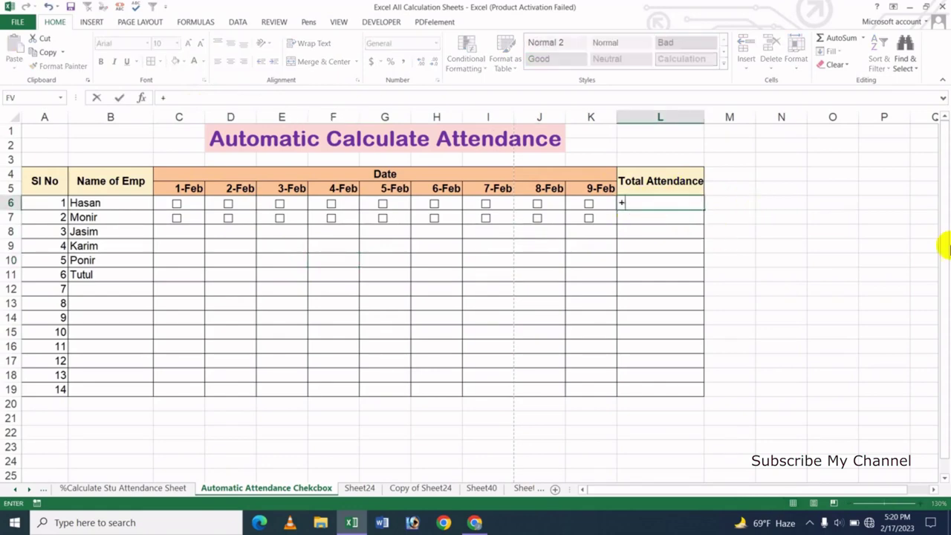
text(cou)
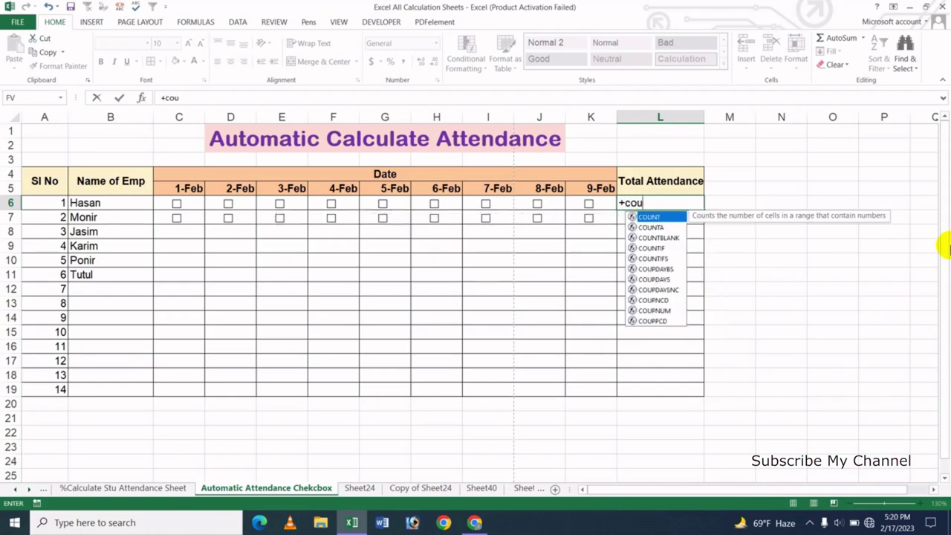
text(ntif)
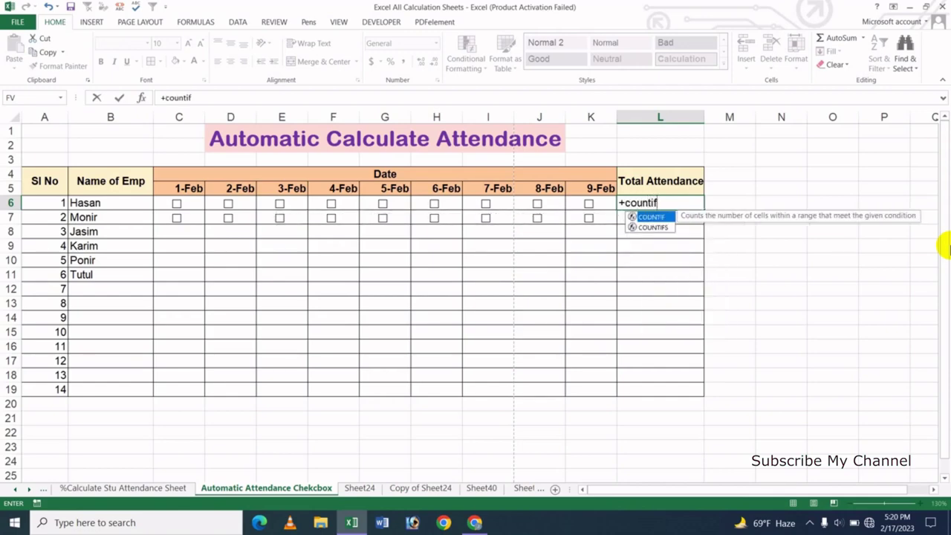
key(Tab)
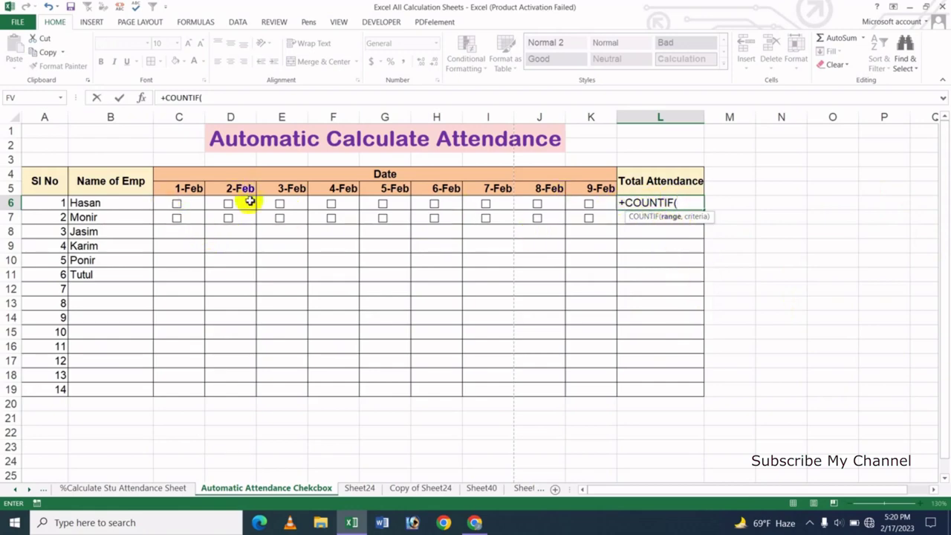
drag(164, 202, 587, 201)
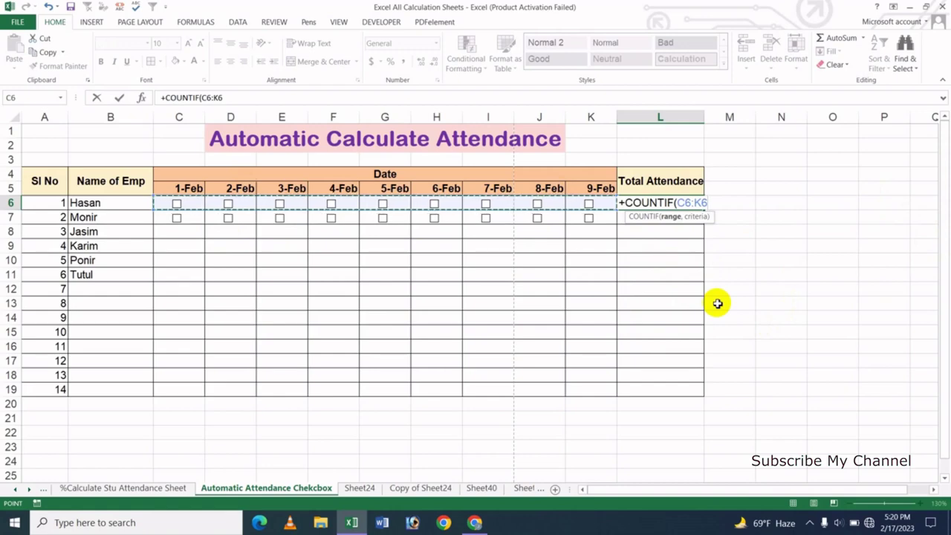
text(,)
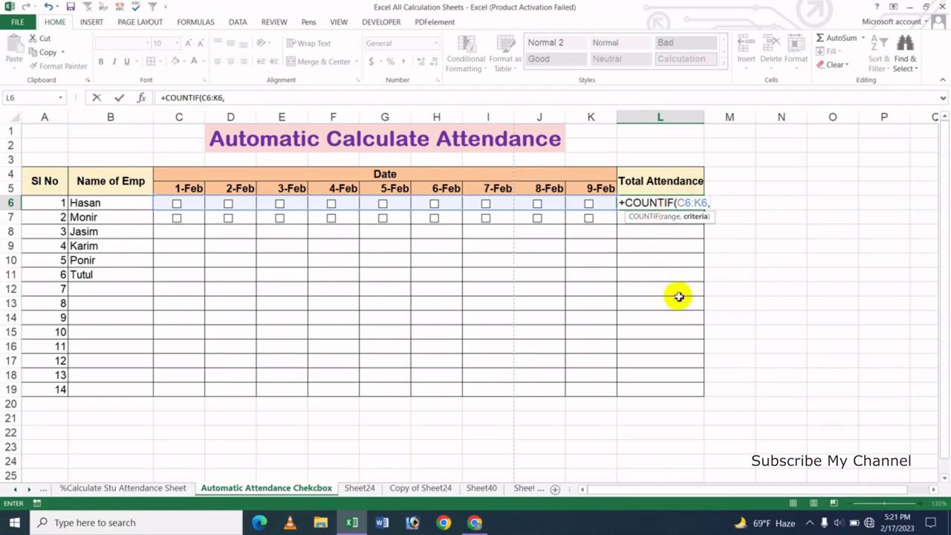
text(true)
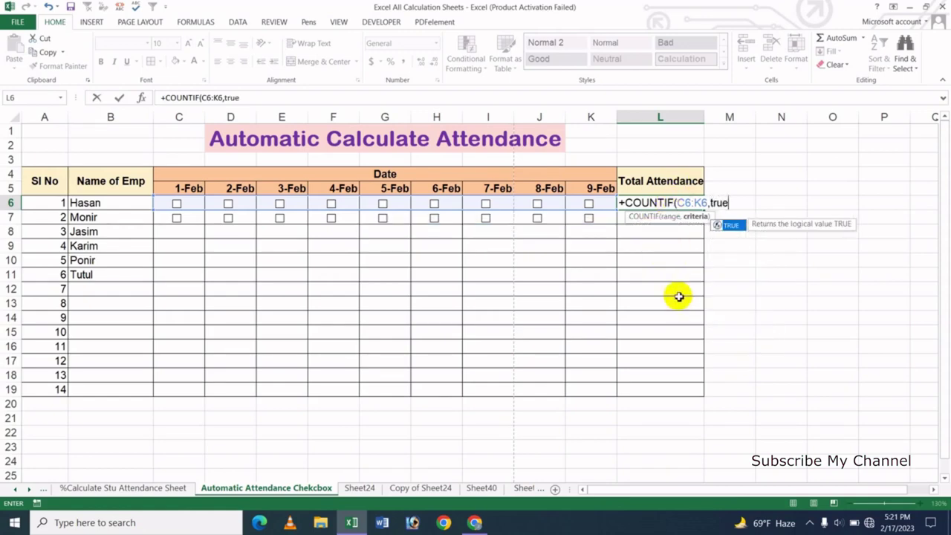
key(Tab)
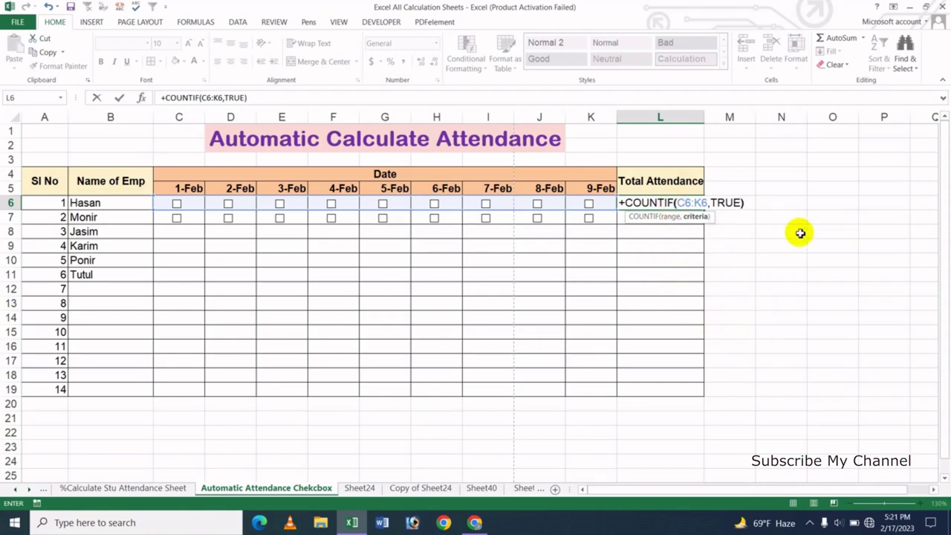
key(Return)
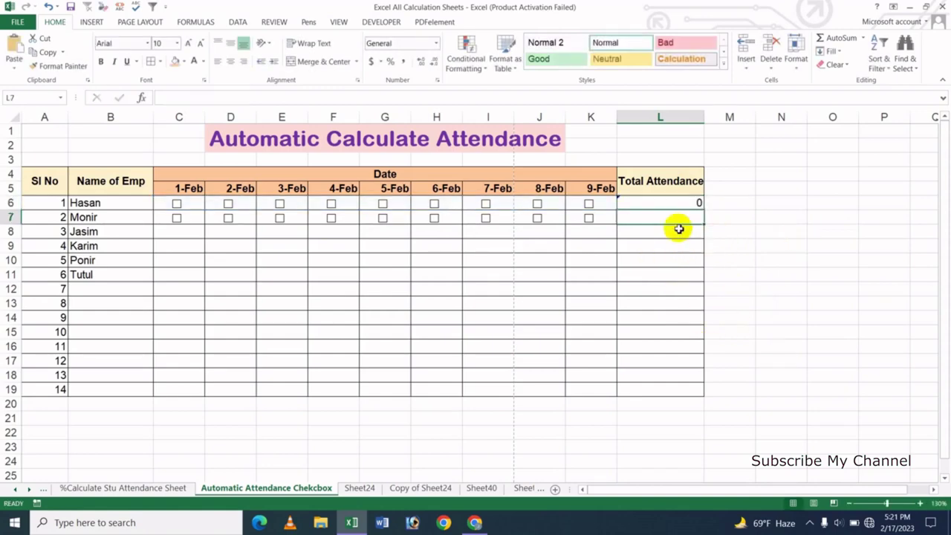
Toggle Hasan's checkboxes to test L6, ending with 1-Feb, 3-Feb and 8-Feb ticked for a total of 3
click(667, 205)
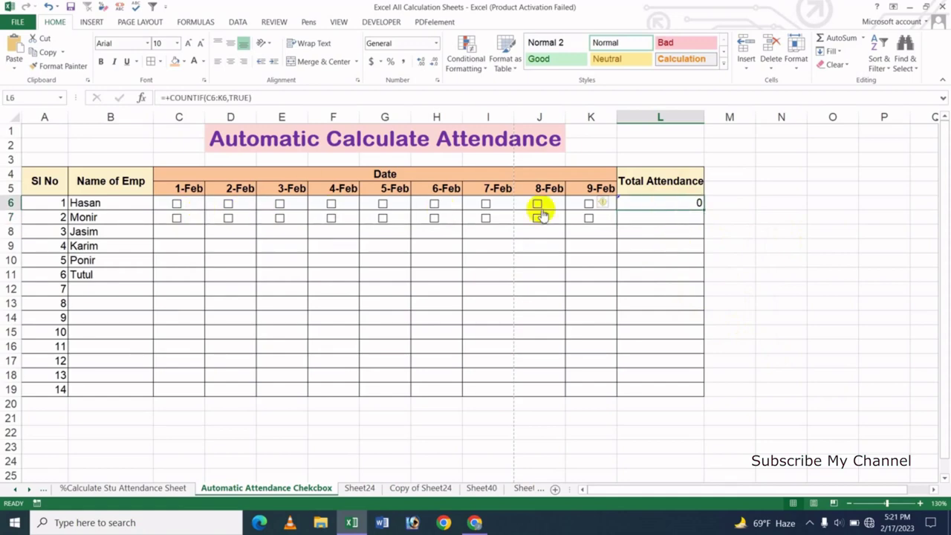
click(383, 203)
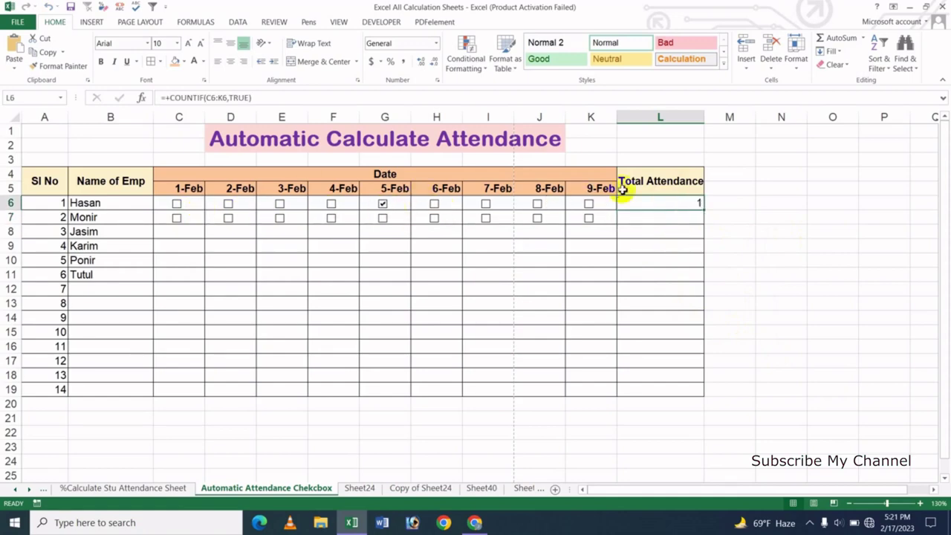
click(280, 205)
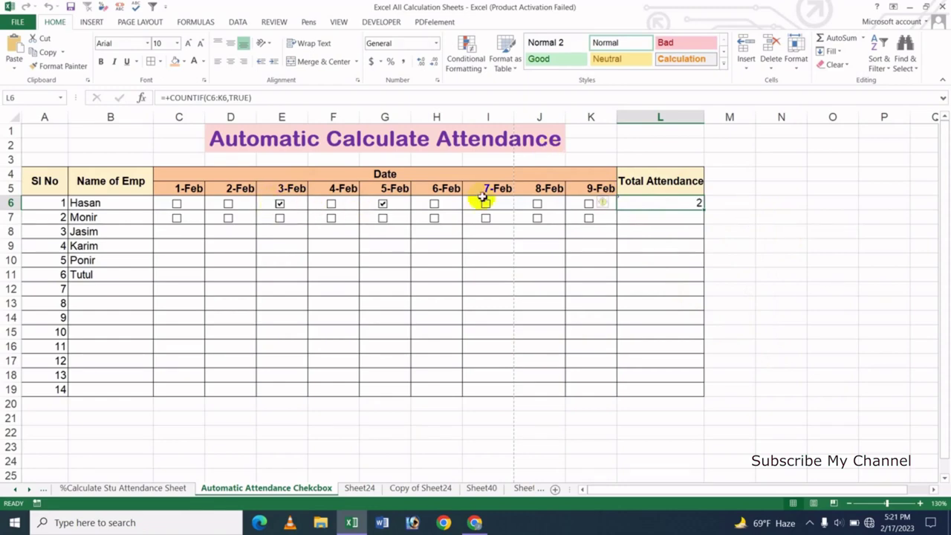
click(177, 207)
click(486, 205)
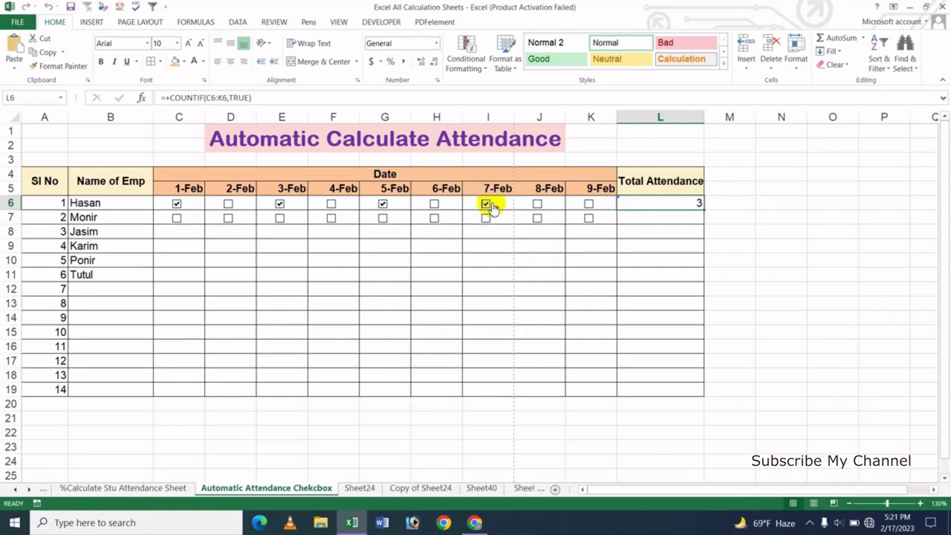
click(538, 205)
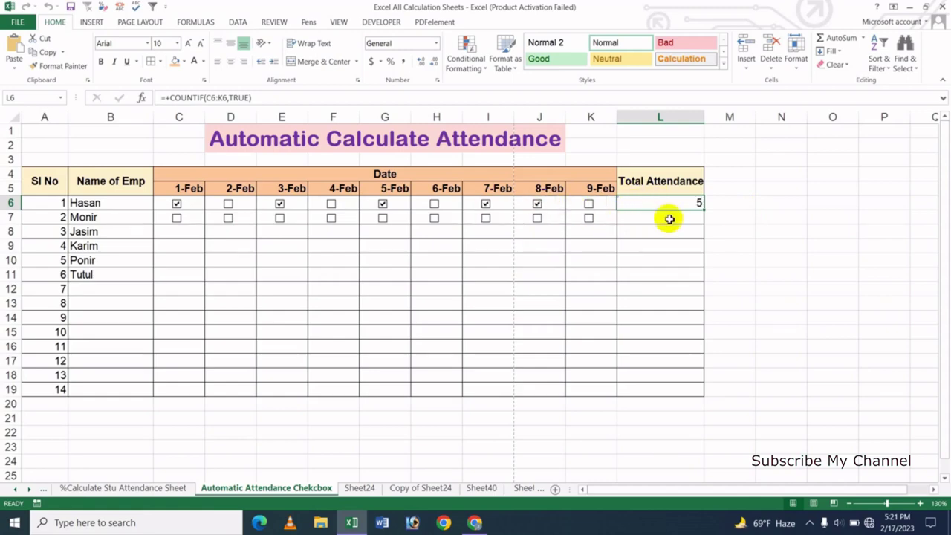
click(487, 205)
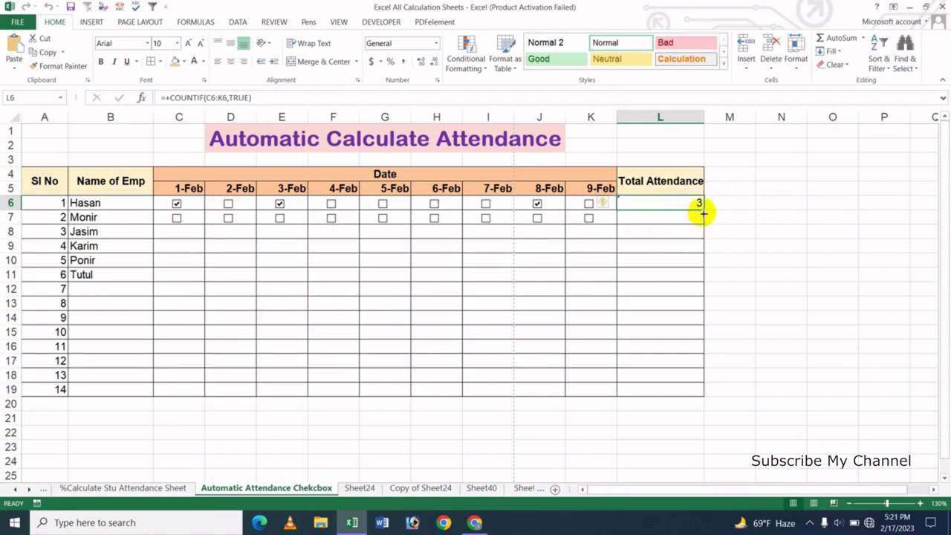
Fill the COUNTIF total down to L12, check L7's formula, and untick Monir's 7-Feb and 8-Feb
drag(703, 211, 704, 297)
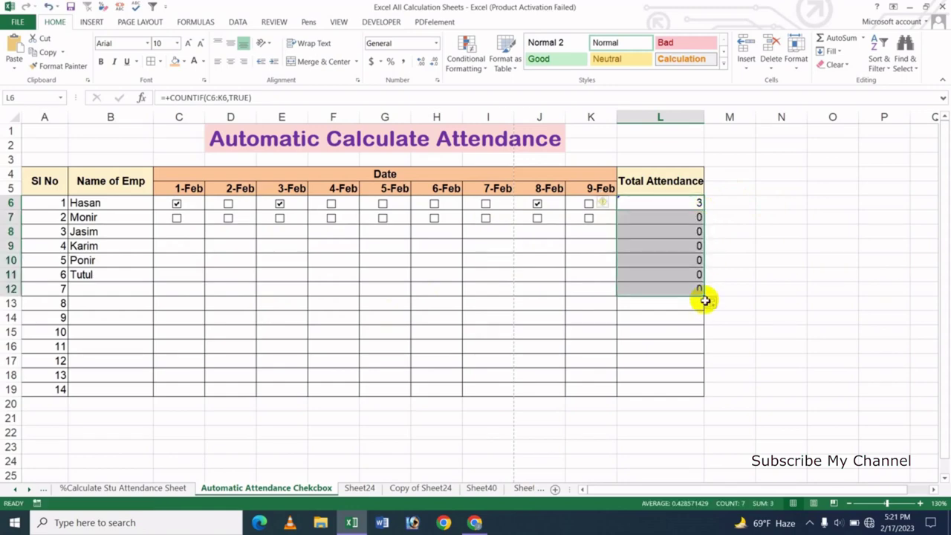
click(667, 220)
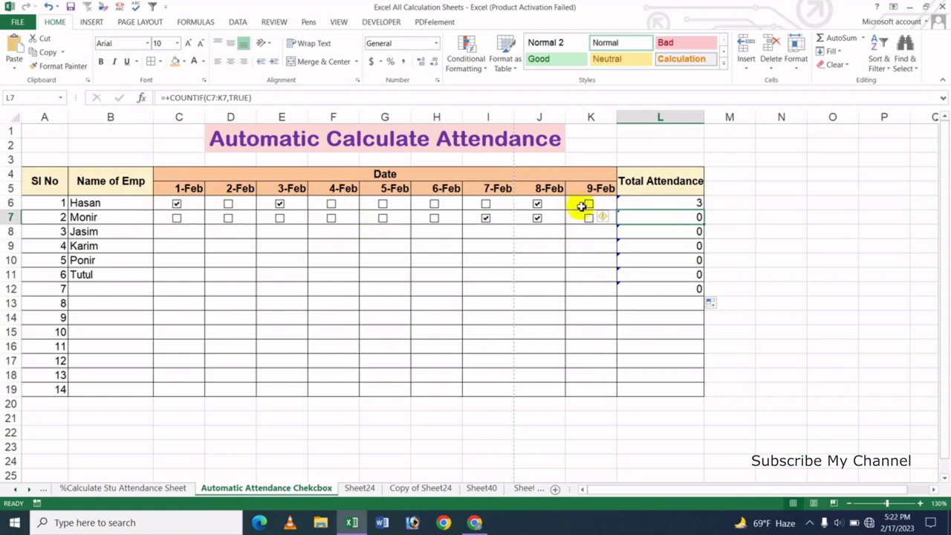
click(485, 218)
click(537, 218)
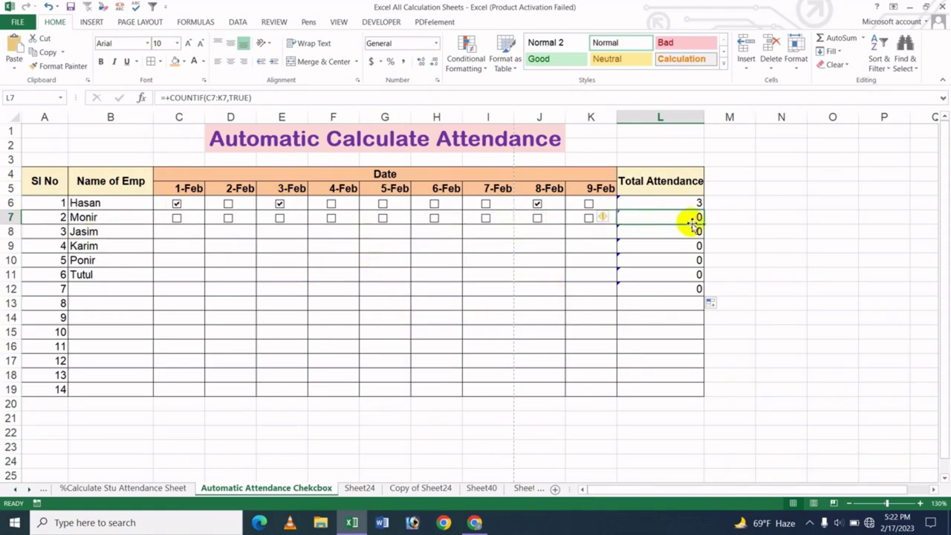
Link Monir's 1-Feb checkbox to cell C7 and his 2-Feb checkbox to D7
right_click(178, 221)
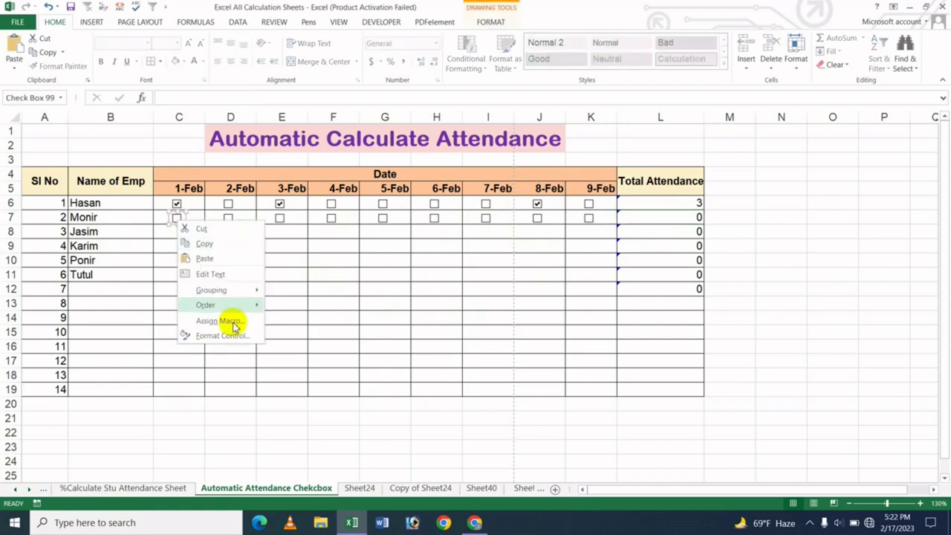
click(232, 335)
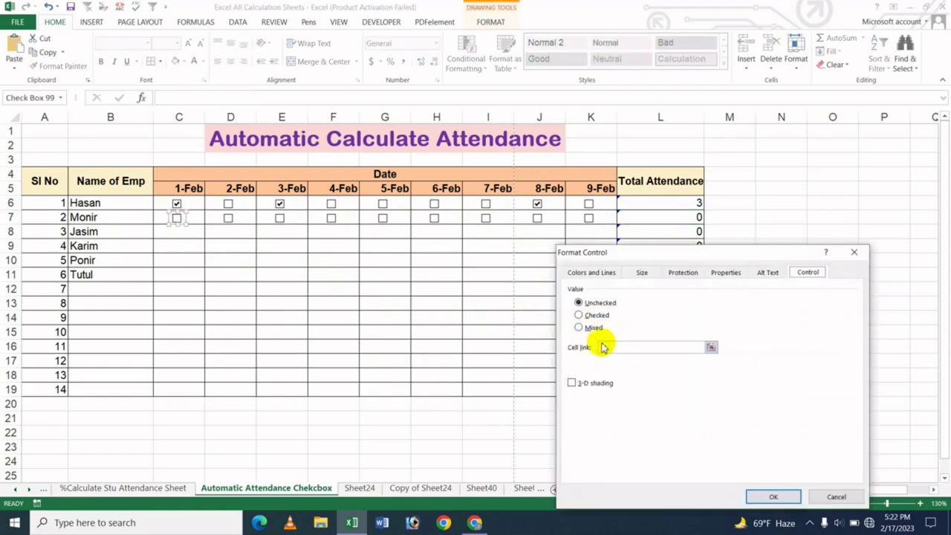
click(617, 346)
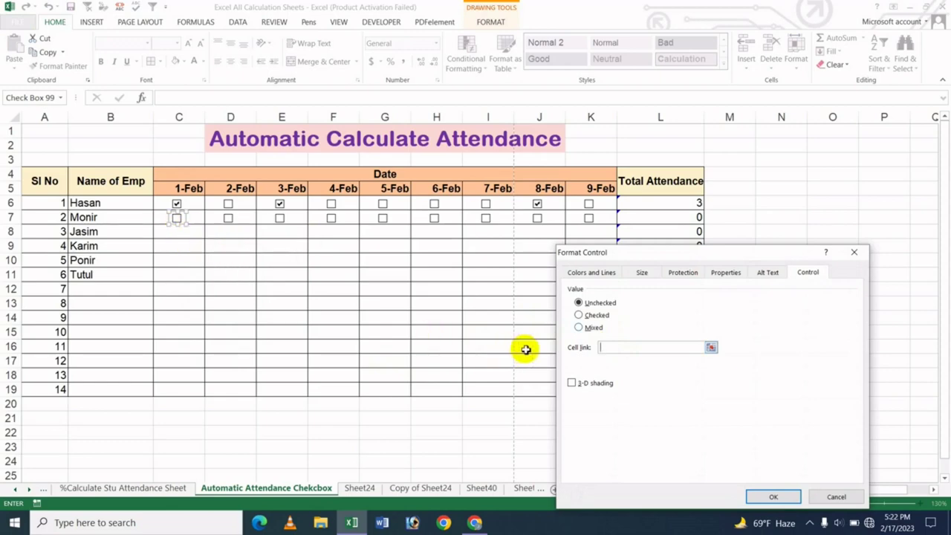
click(164, 219)
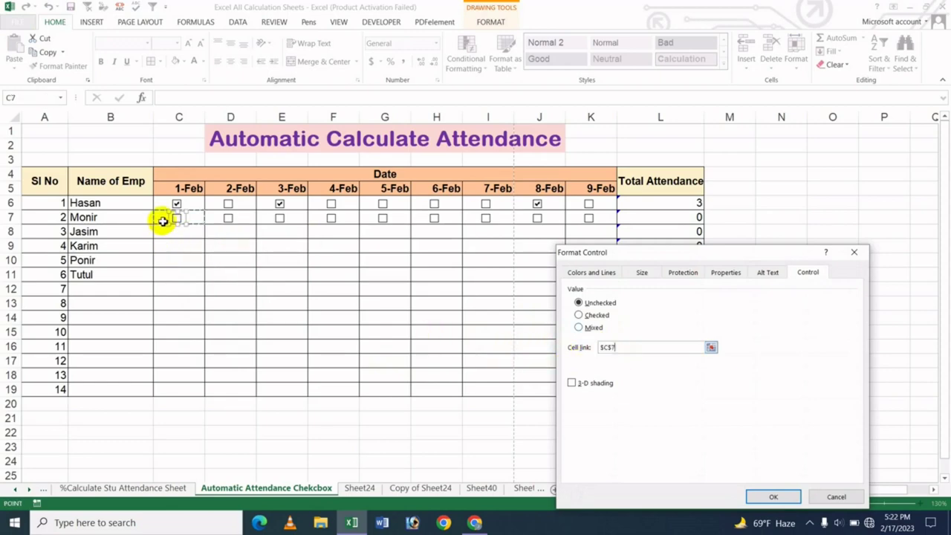
click(773, 497)
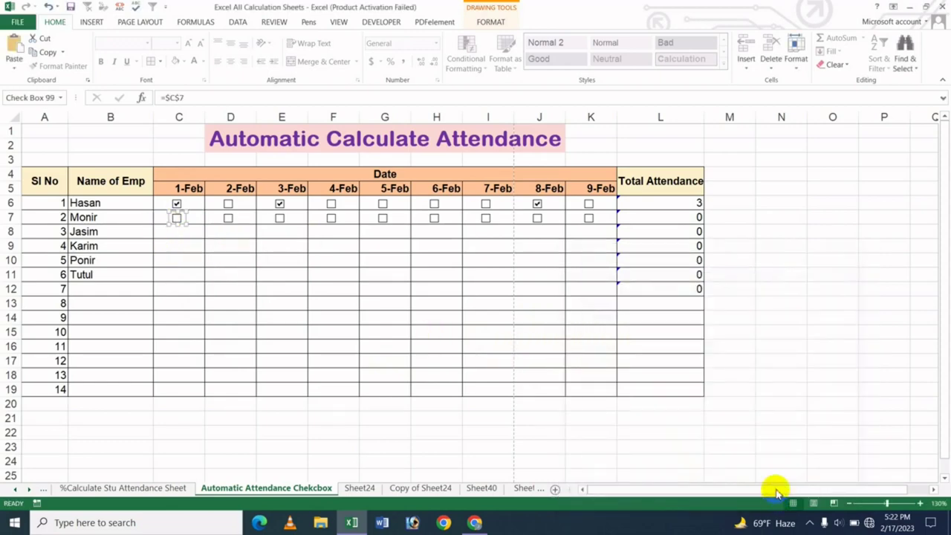
right_click(231, 223)
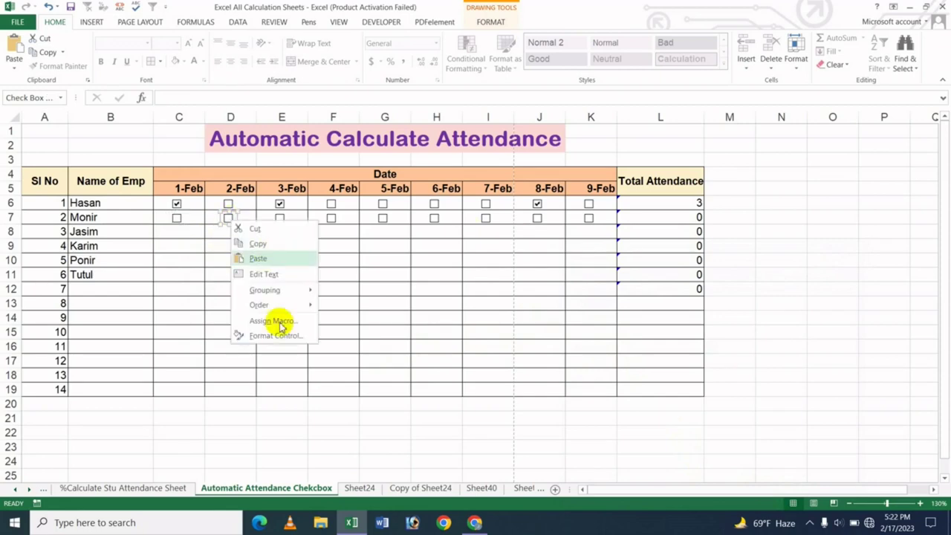
click(275, 335)
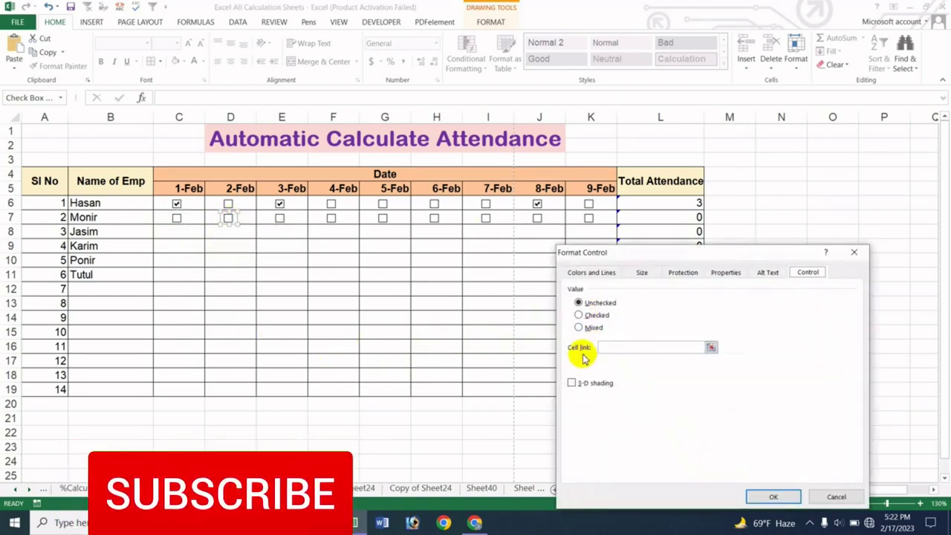
click(641, 347)
click(248, 220)
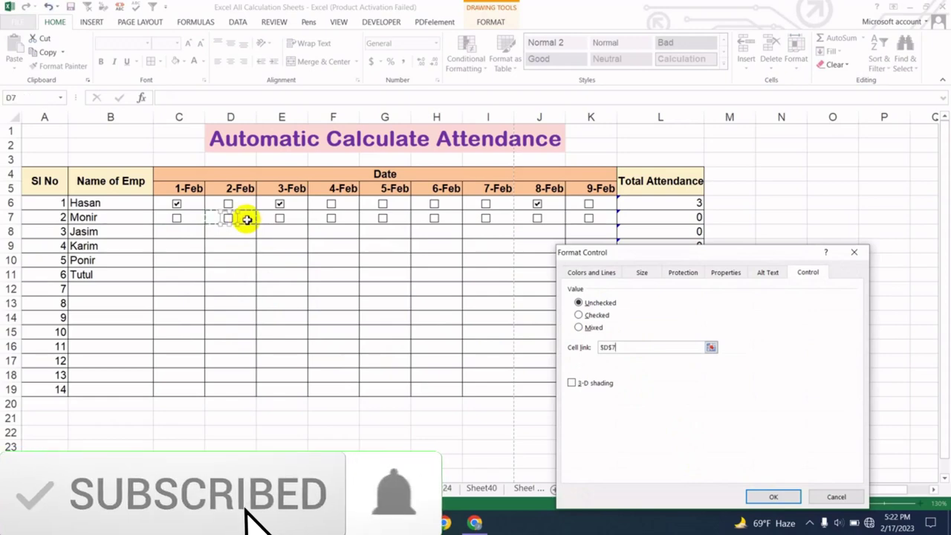
click(772, 496)
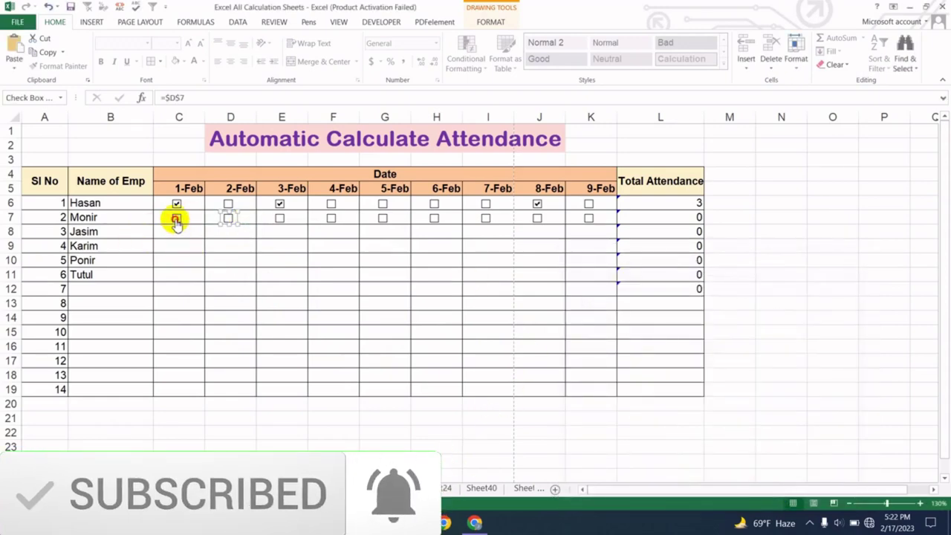
Tick Monir's 1-Feb and 2-Feb checkboxes to test their links
click(176, 220)
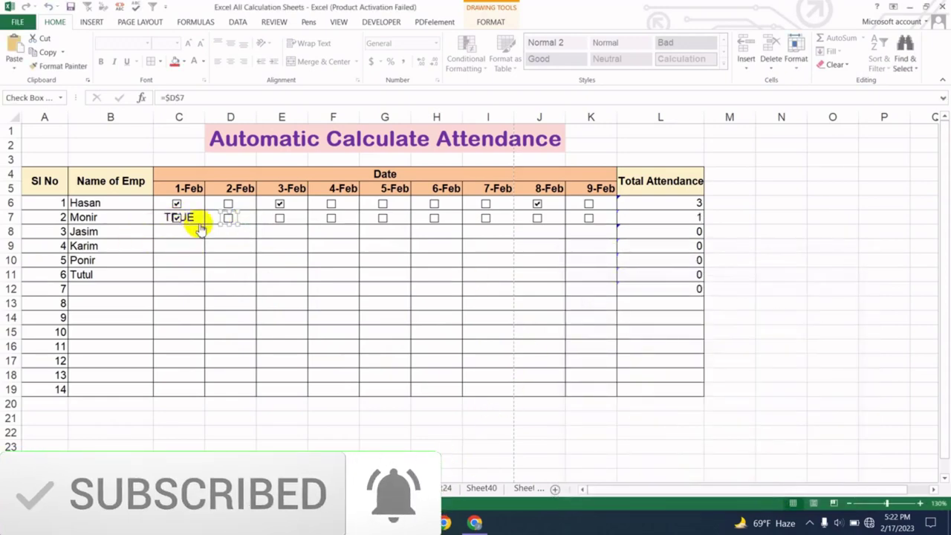
click(235, 259)
click(228, 220)
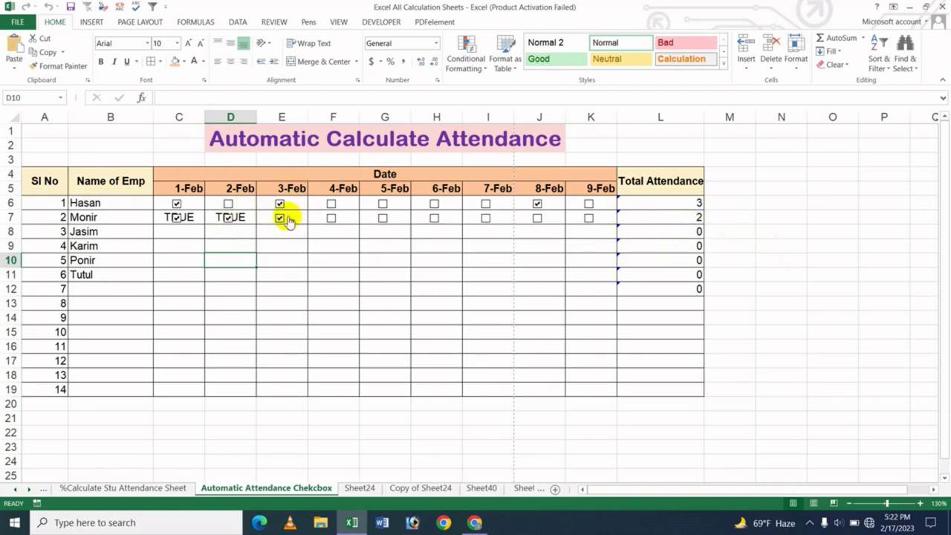
Link Monir's 3-Feb checkbox to cell E7
right_click(279, 220)
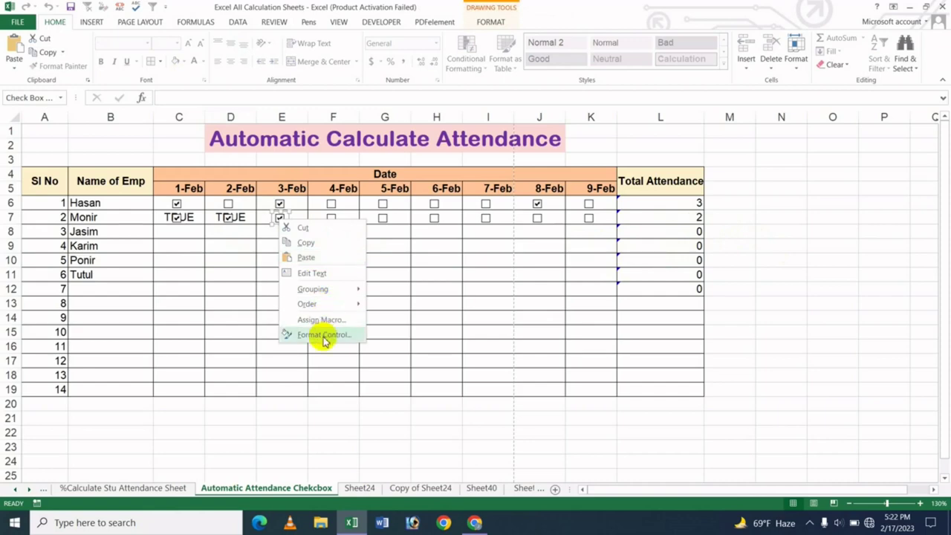
click(321, 335)
click(621, 347)
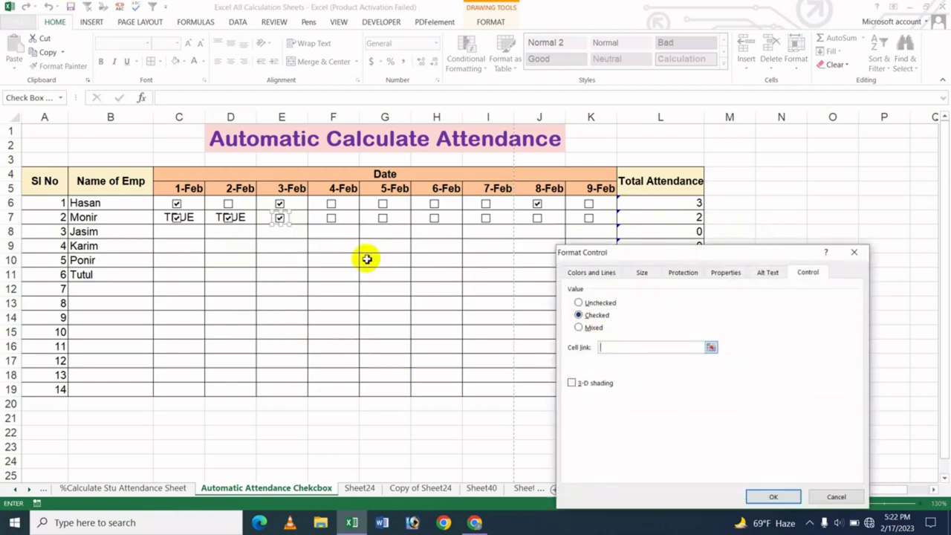
click(299, 223)
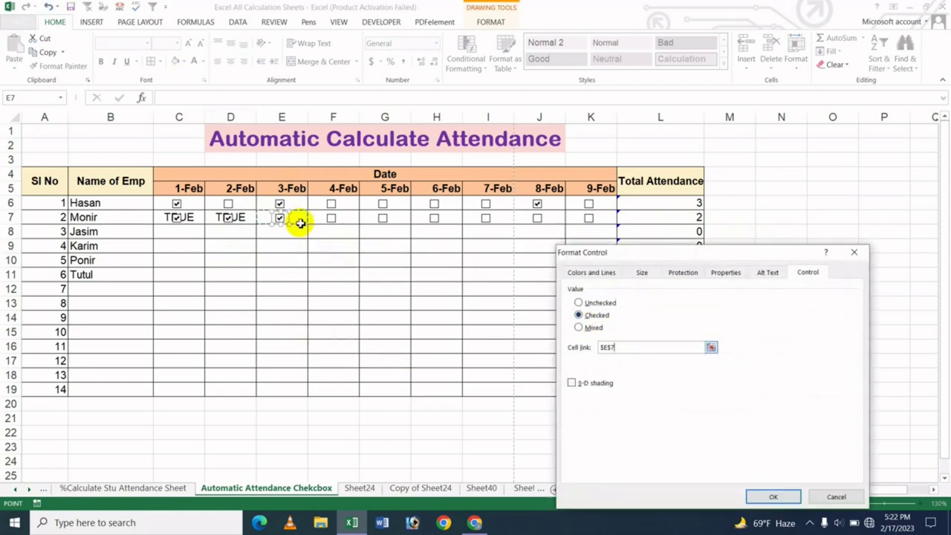
click(755, 496)
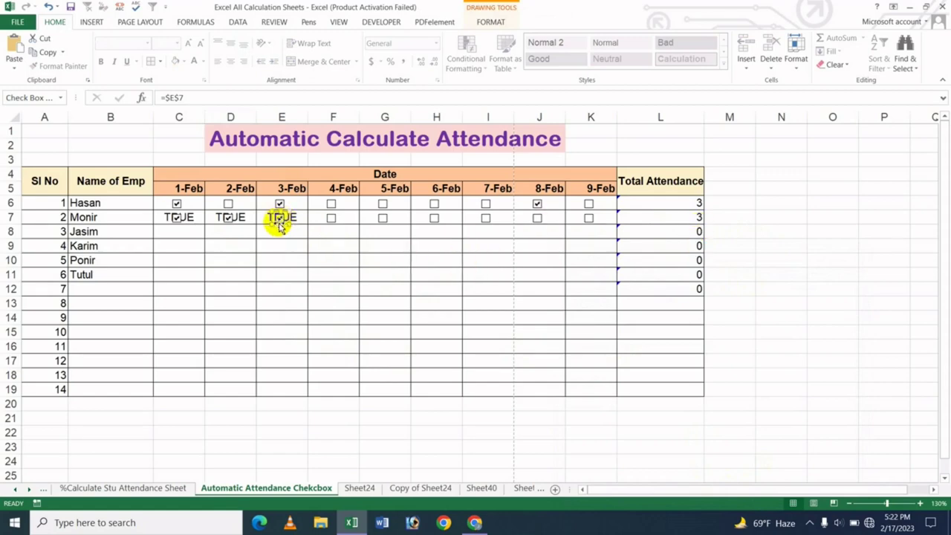
Untick and re-tick Monir's 2-Feb and 3-Feb boxes, leaving all three ticked for a total of 3
click(289, 274)
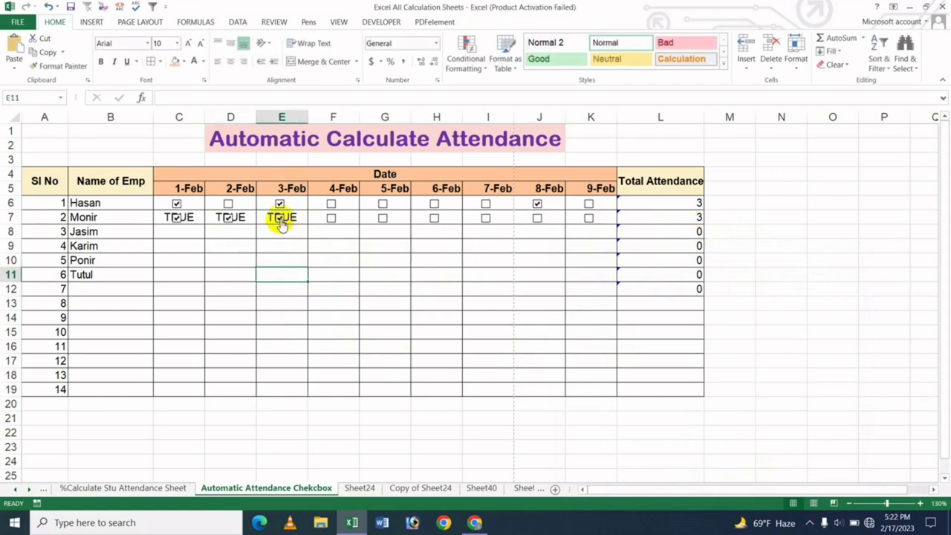
click(280, 222)
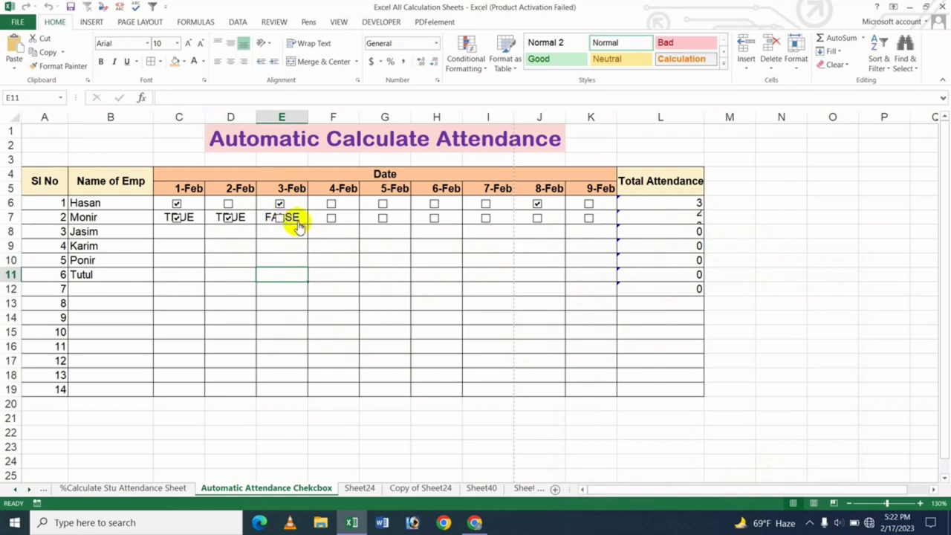
click(229, 220)
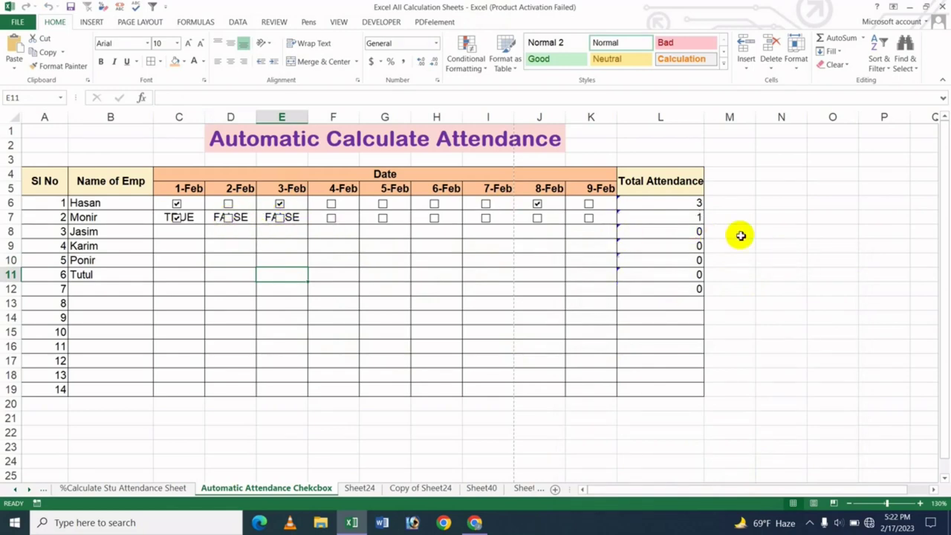
click(230, 219)
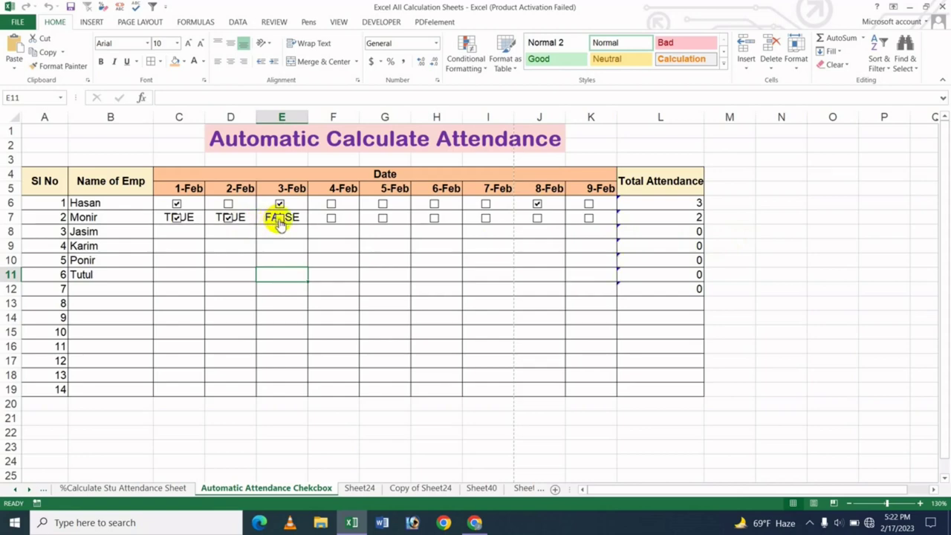
click(280, 220)
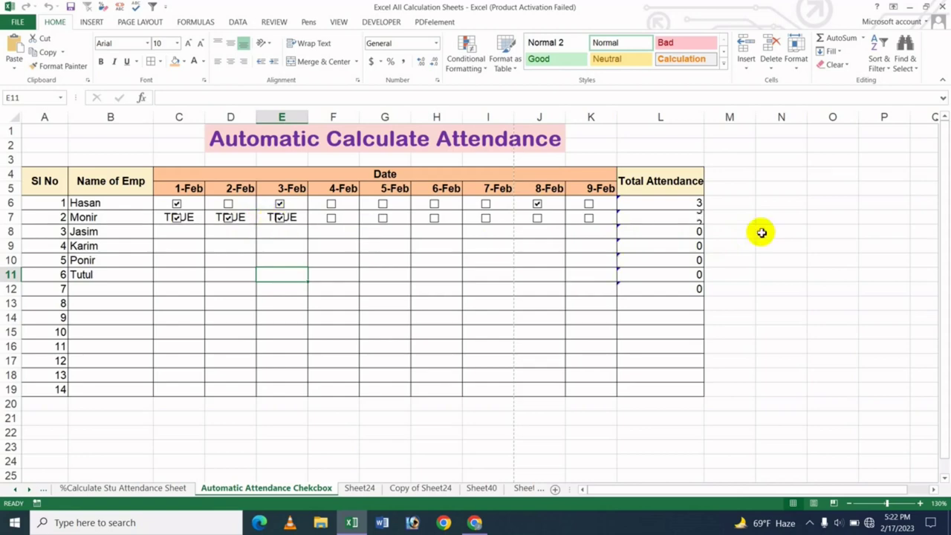
click(216, 262)
Set C7:E7 to white font and untick Monir's 3-Feb, so L7 reads 2
drag(164, 217, 277, 220)
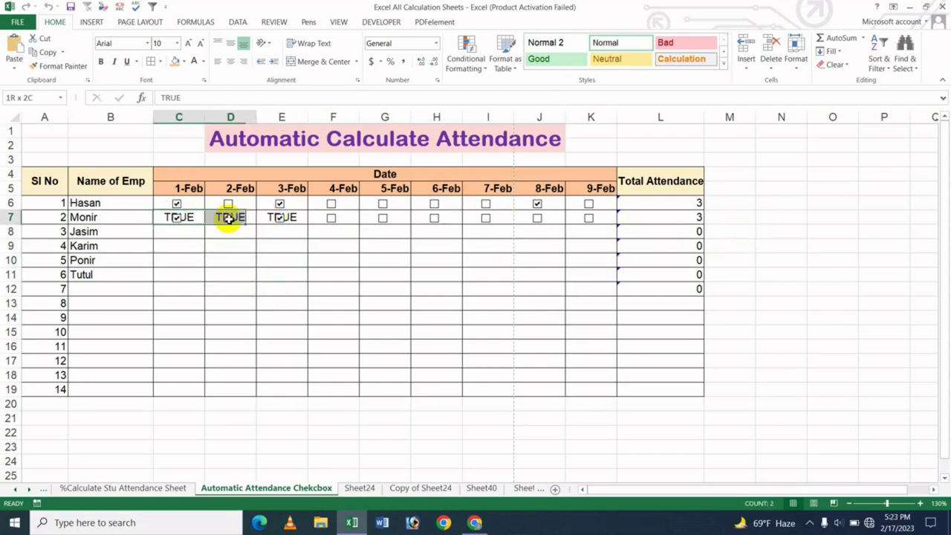
click(193, 64)
click(282, 292)
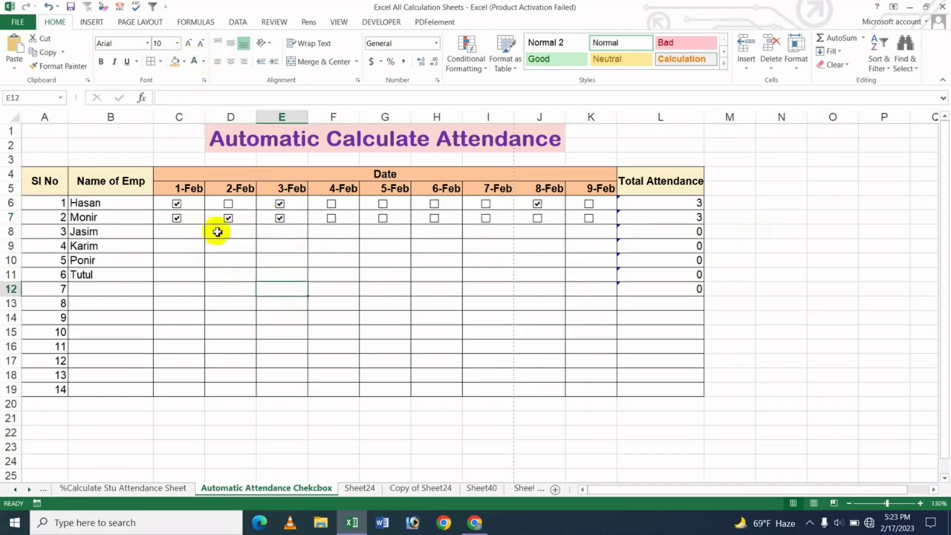
click(280, 218)
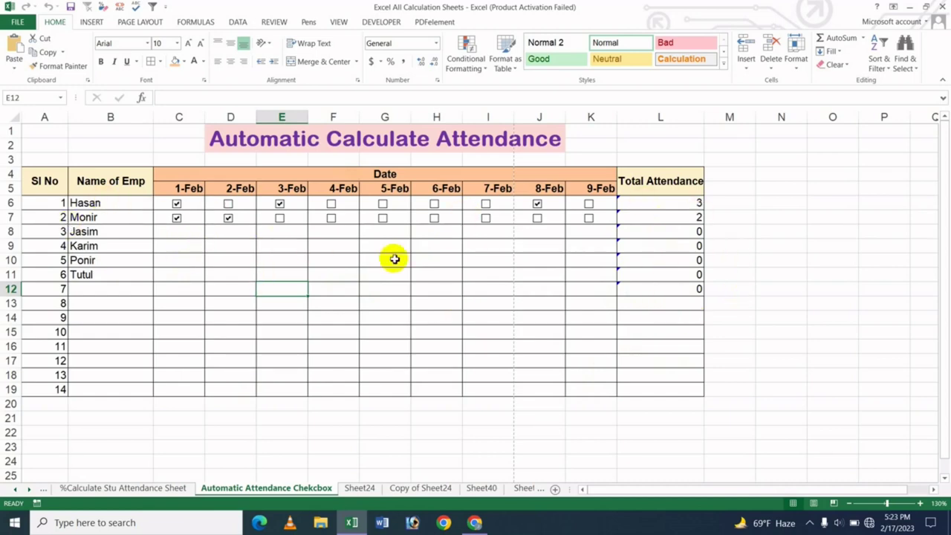
click(443, 308)
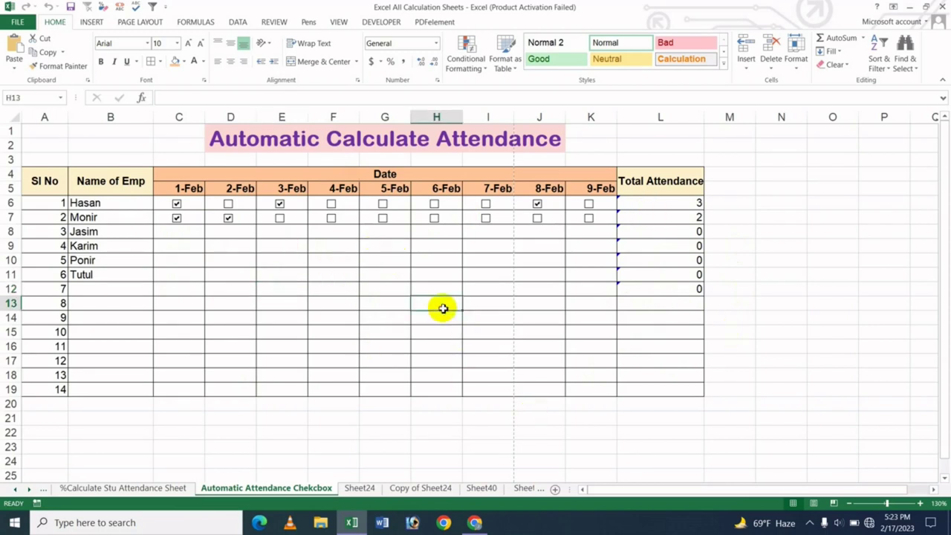
Switch to Chrome showing the JK Update Technology channel's Videos page
click(474, 523)
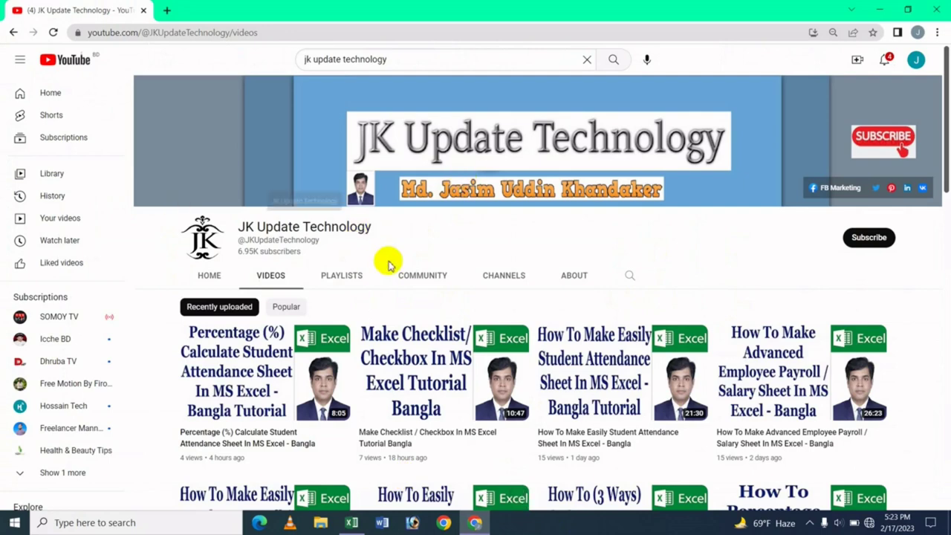